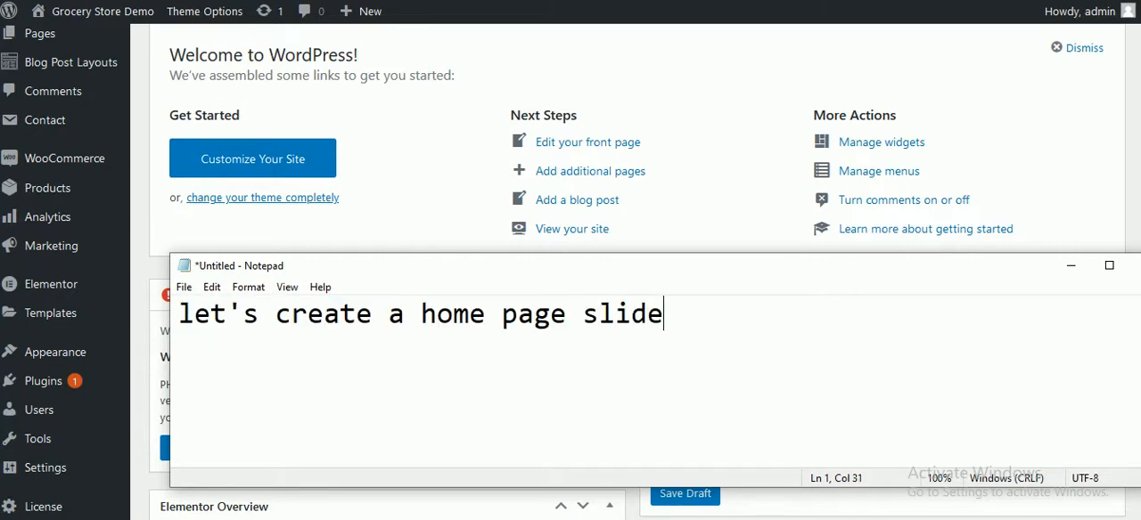
# Step: Clear the Notepad note, switch back to WordPress and open the Hero Sections page of the theme options
pyautogui.hotkey('ctrl', 'a')
pyautogui.press('BackSpace')
pyautogui.click(416, 137)
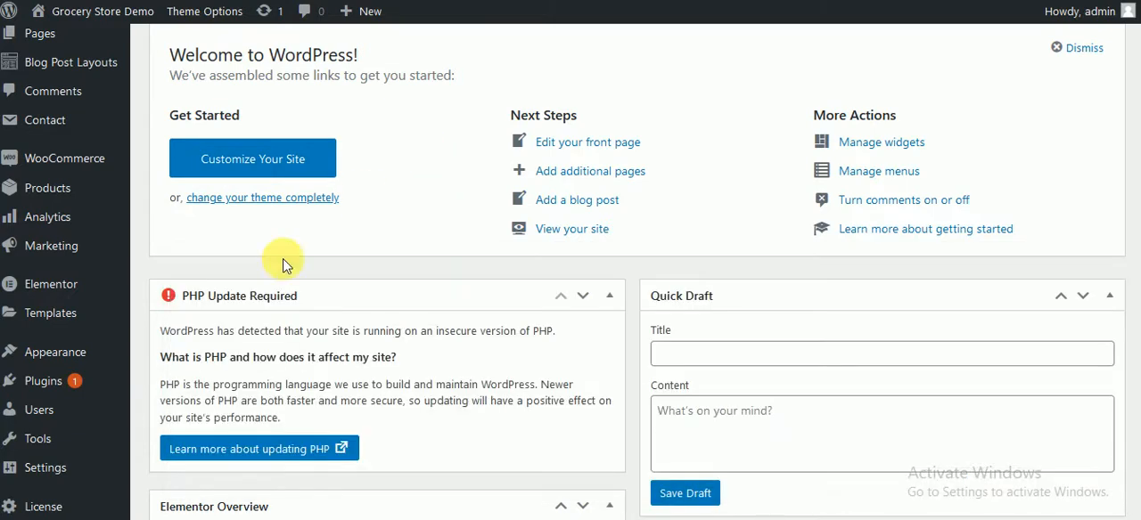
pyautogui.scroll(-2, 267, 272)
pyautogui.moveTo(76, 474)
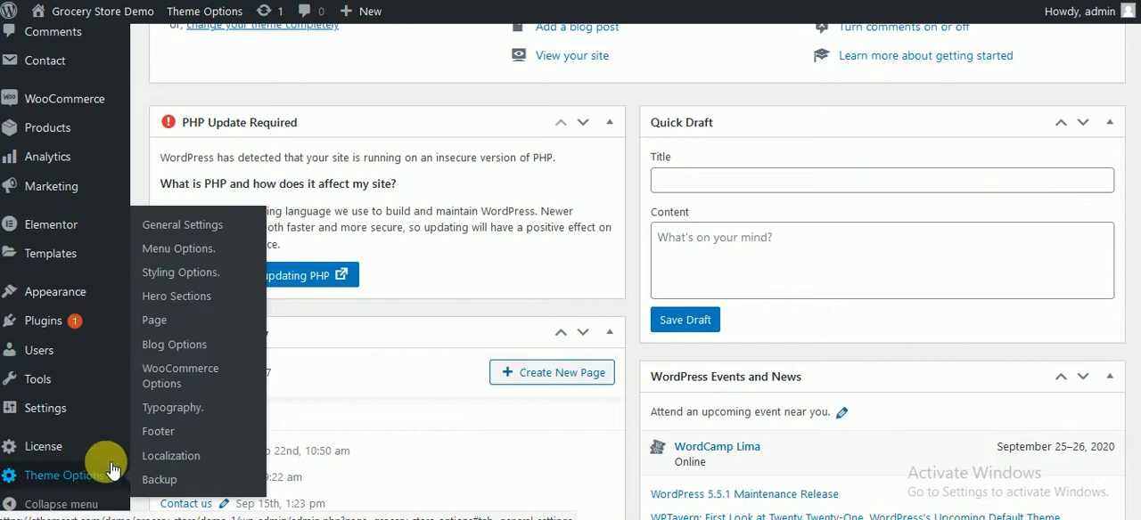
pyautogui.click(191, 302)
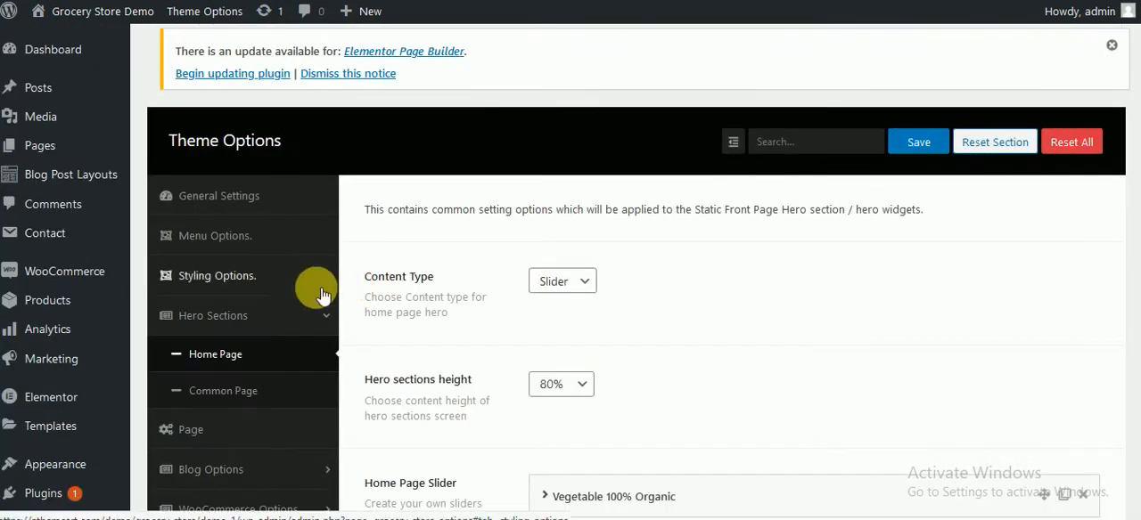
# Step: Expand the "Vegetable 100% Organic" slide for reference and add a new slide to the Home Page Slider
pyautogui.scroll(-2, 730, 267)
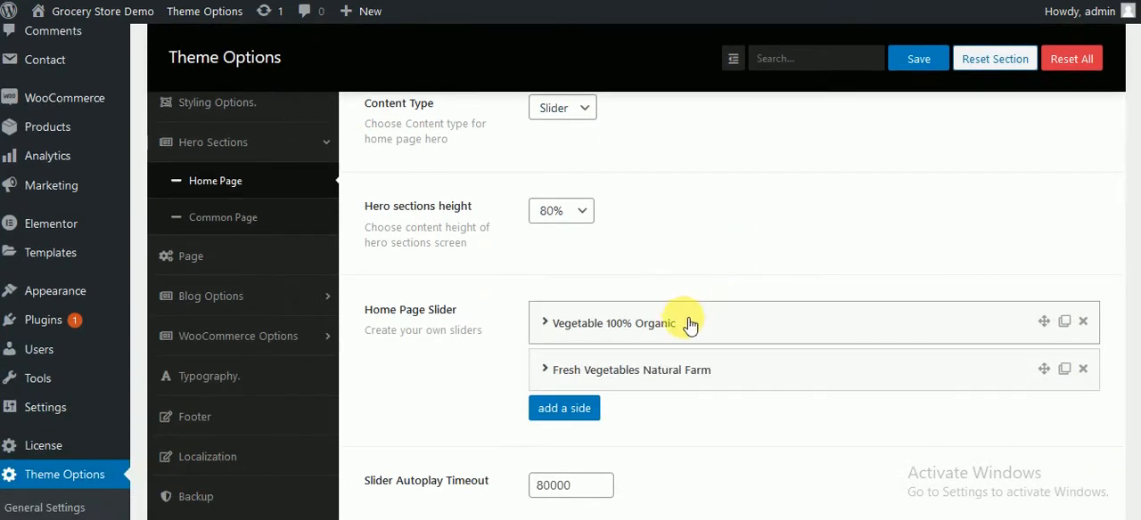
pyautogui.click(682, 323)
pyautogui.scroll(-7, 678, 349)
pyautogui.click(593, 347)
pyautogui.scroll(5, 683, 374)
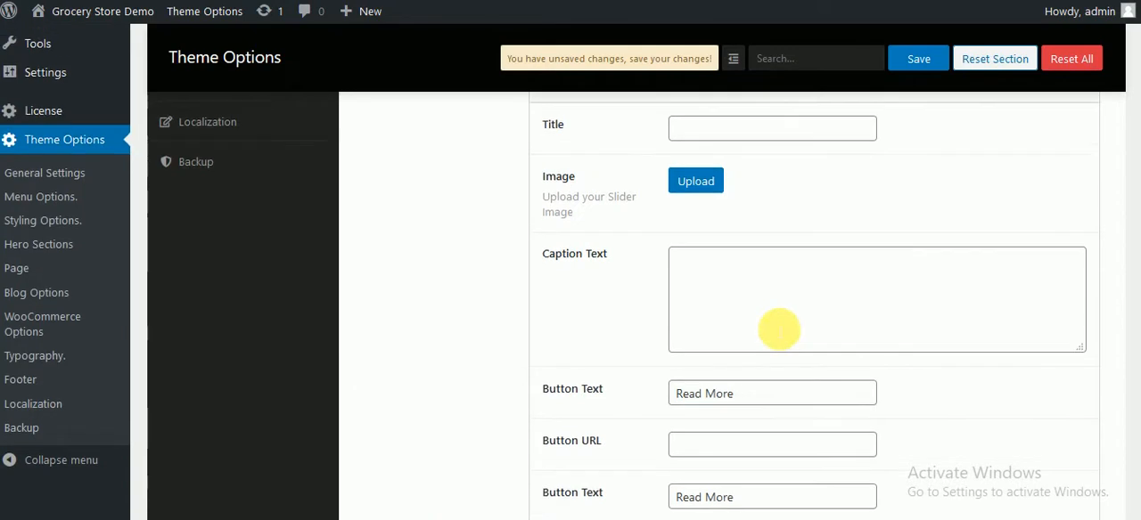
# Step: Copy the first slide's title into the new slide and extend it to "Vegetable 100% Organic 3"
pyautogui.click(683, 152)
pyautogui.tripleClick(780, 199)
pyautogui.hotkey('ctrl', 'c')
pyautogui.scroll(-6, 776, 229)
pyautogui.click(725, 341)
pyautogui.scroll(4, 762, 261)
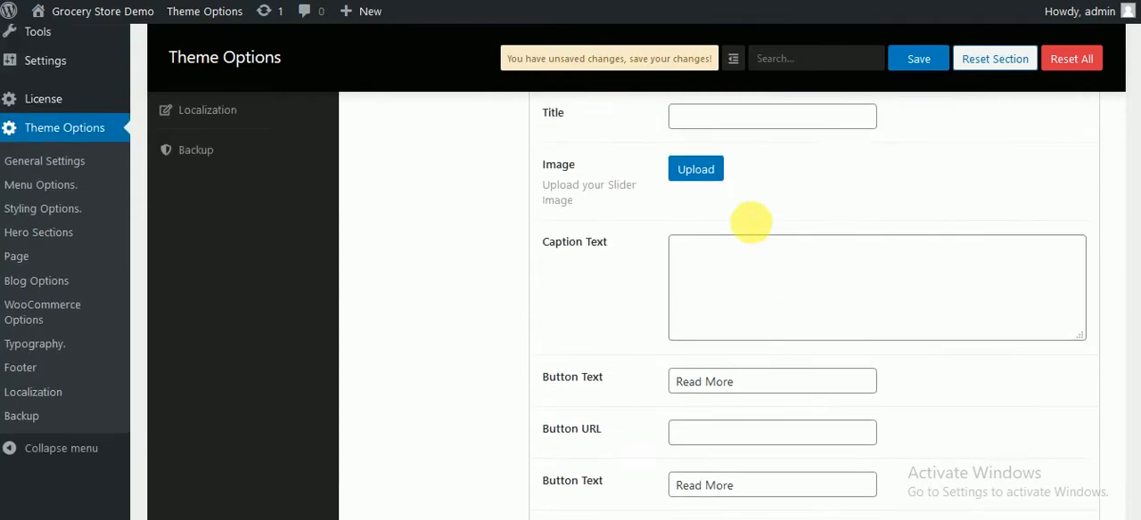
pyautogui.click(738, 204)
pyautogui.hotkey('ctrl', 'v')
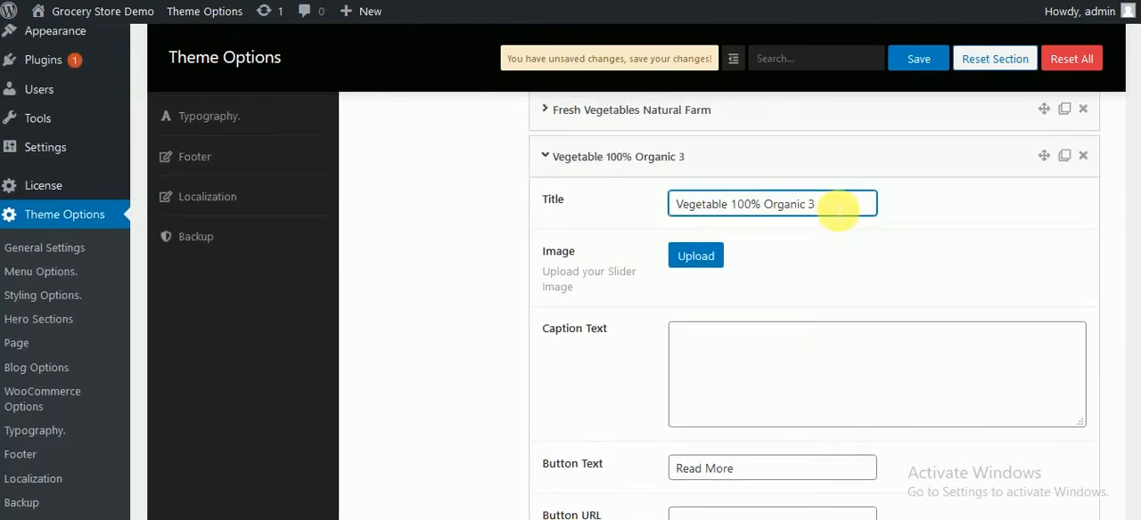
pyautogui.write('3')
# Step: Set the new slide's image to the media library photo of vegetables on store shelves
pyautogui.click(696, 256)
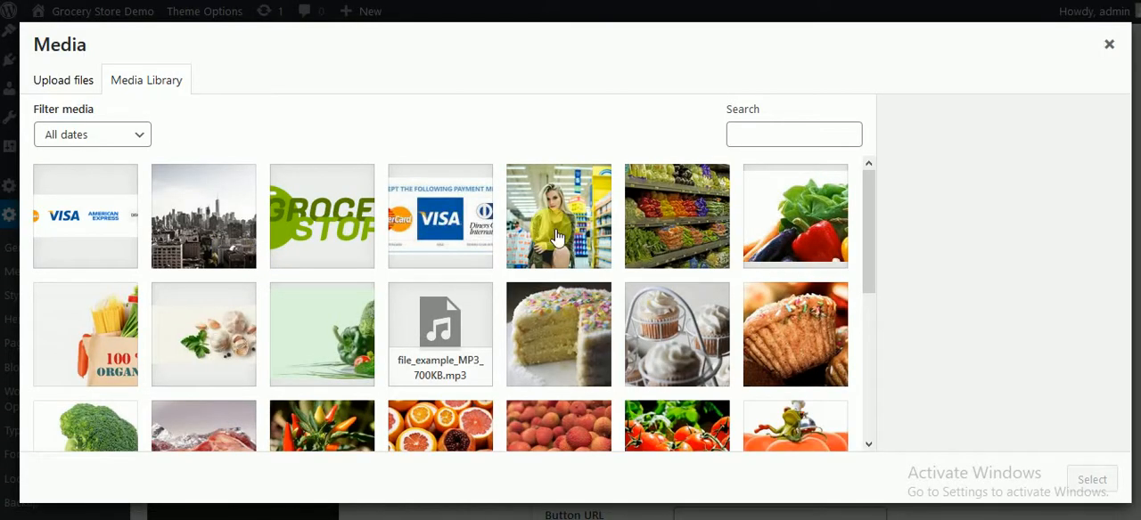
pyautogui.click(581, 234)
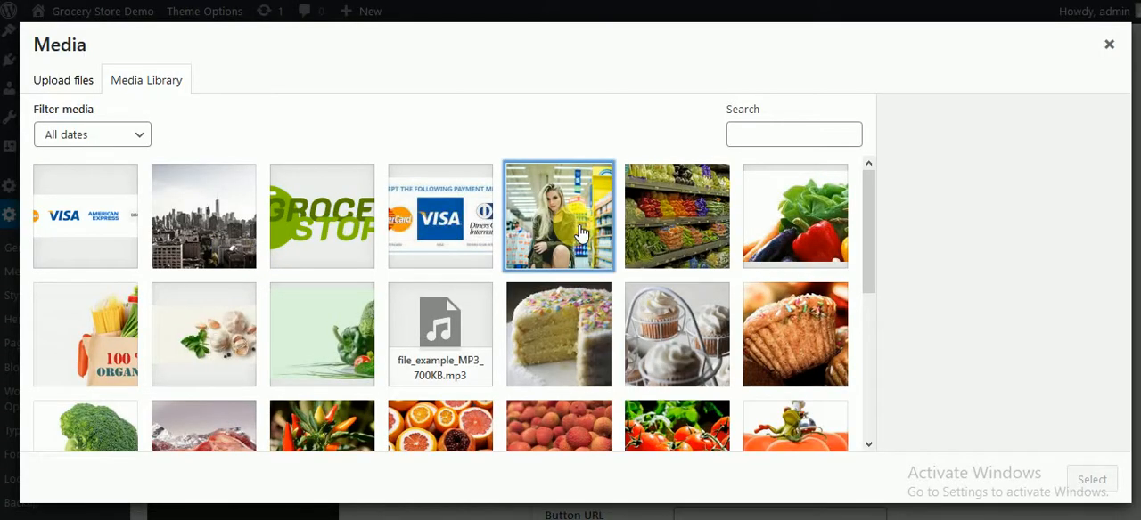
pyautogui.click(683, 224)
pyautogui.click(1094, 479)
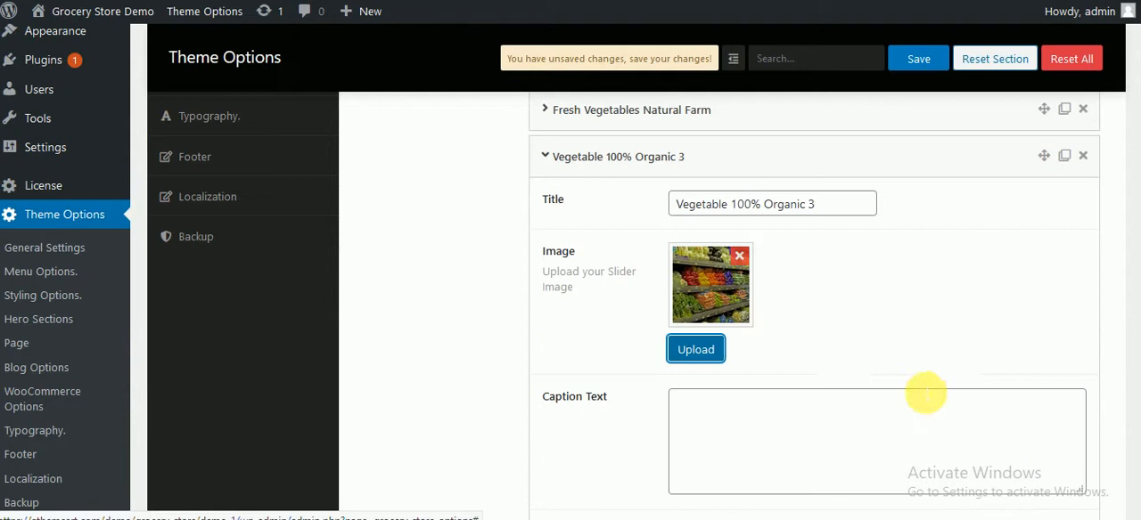
# Step: Fill the new slide's caption text with "Vegetable 100% Organic" repeated three times
pyautogui.click(827, 433)
pyautogui.hotkey('ctrl', 'v')
pyautogui.hotkey('ctrl', 'v')
pyautogui.hotkey('ctrl', 'v')
pyautogui.scroll(-1, 821, 422)
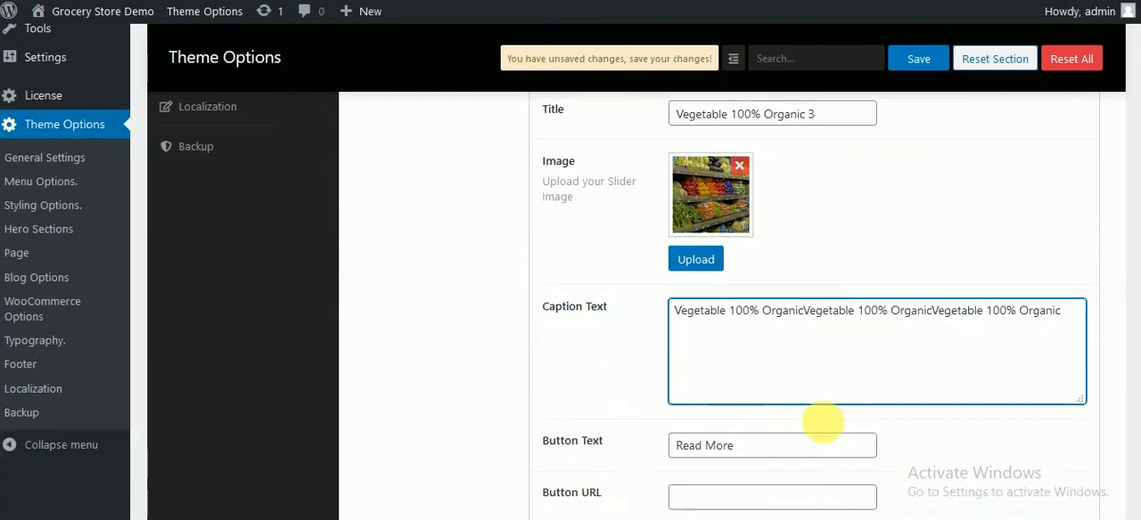
# Step: Set the first button's text to "Update here" and its URL to the copied address of the hero-sections options page
pyautogui.scroll(-1, 821, 422)
pyautogui.click(758, 367)
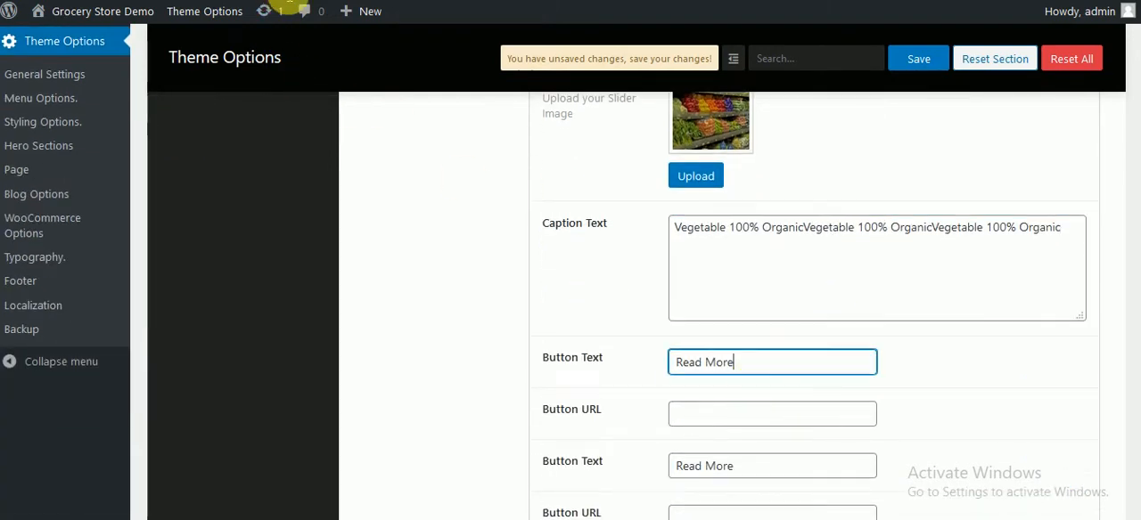
pyautogui.click(721, 403)
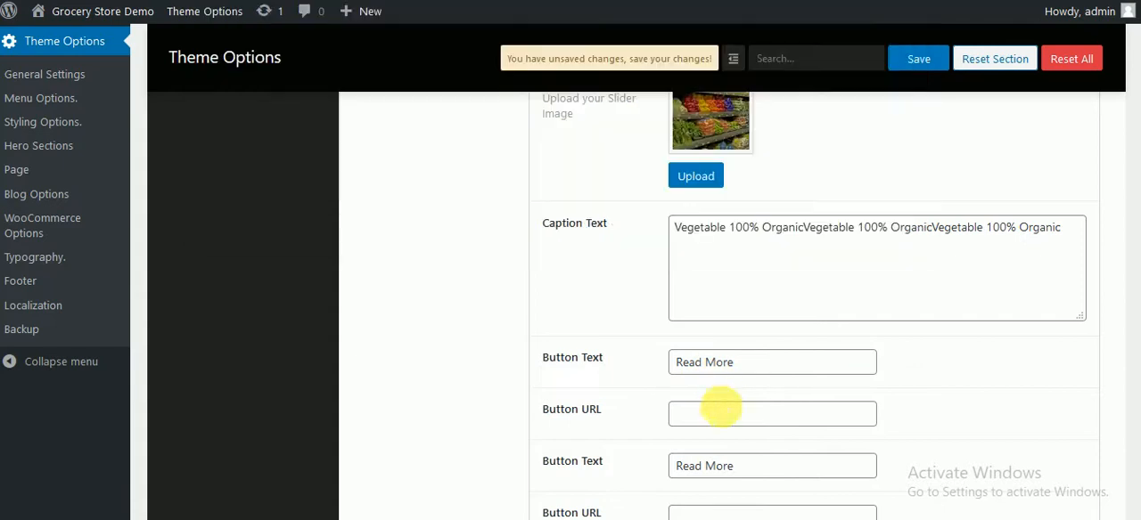
pyautogui.hotkey('ctrl', 'v')
pyautogui.moveTo(768, 364); pyautogui.dragTo(629, 365)
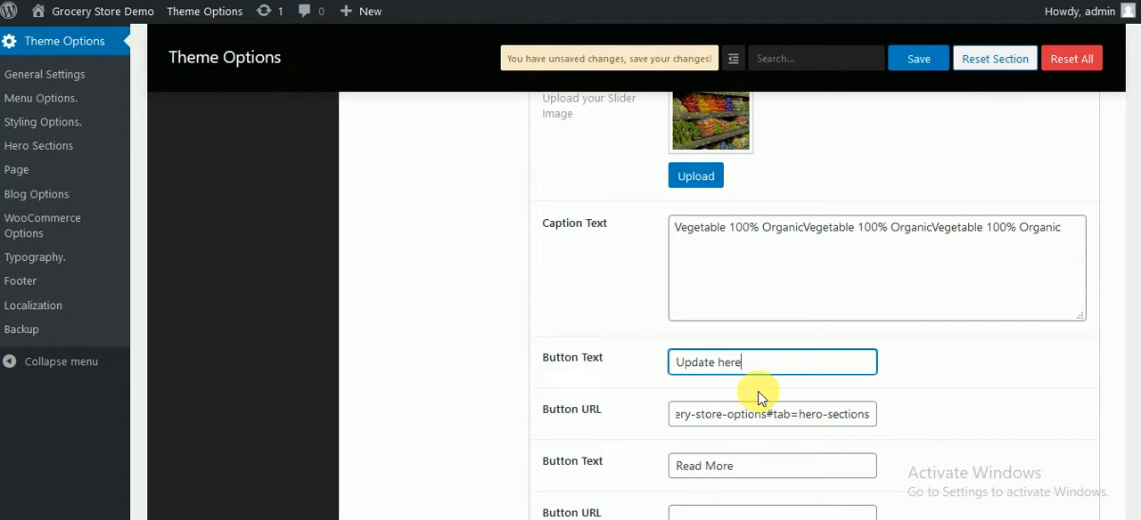
# Step: Copy the first button's URL into the second button's text and set the second button's URL to "#"
pyautogui.click(718, 421)
pyautogui.hotkey('ctrl', 'a')
pyautogui.hotkey('ctrl', 'c')
pyautogui.click(720, 466)
pyautogui.hotkey('ctrl', 'v')
pyautogui.hotkey('ctrl', 'a')
pyautogui.hotkey('ctrl', 'v')
pyautogui.scroll(-2, 742, 479)
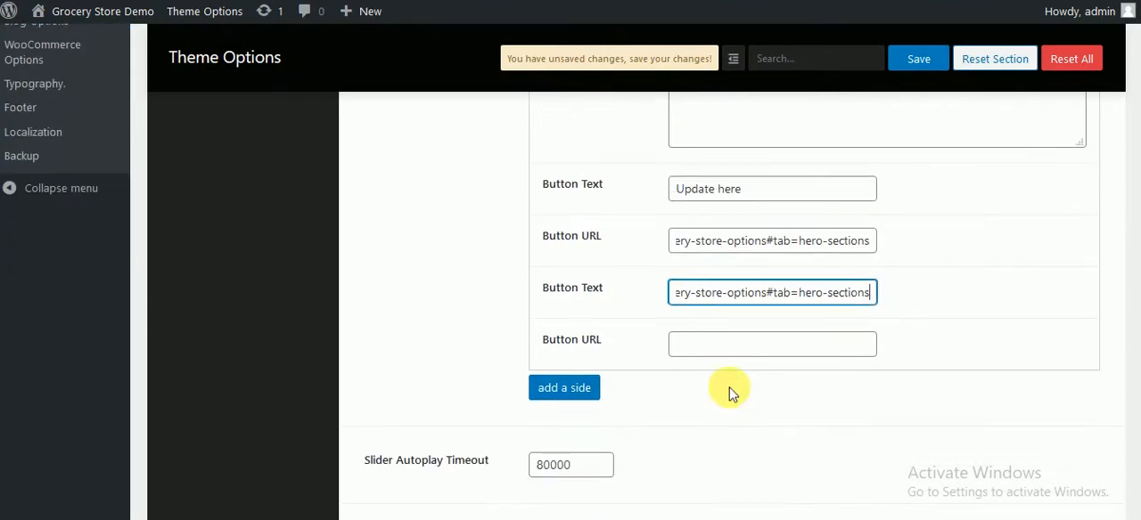
pyautogui.click(729, 350)
pyautogui.write('#')
pyautogui.scroll(-5, 586, 301)
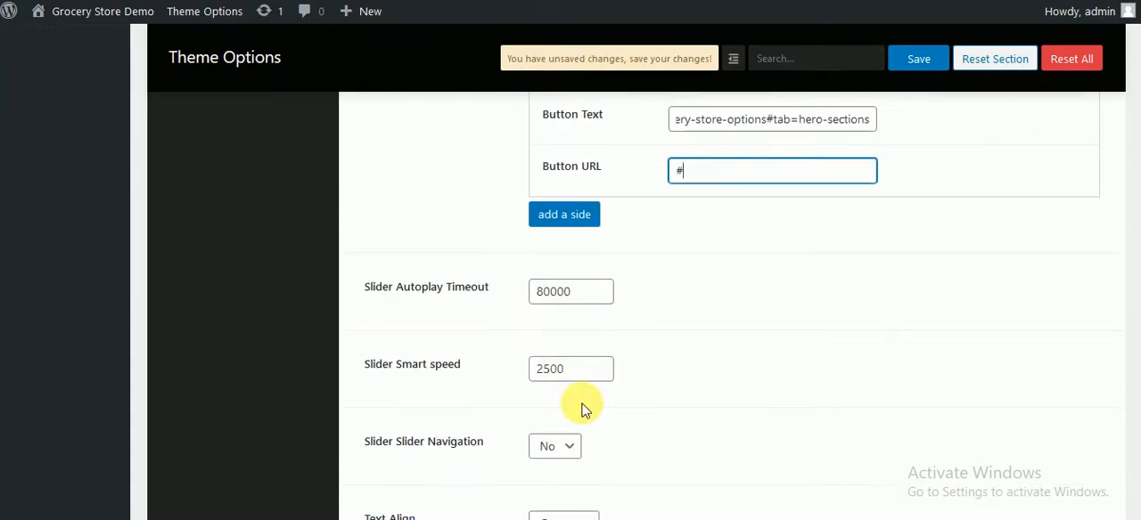
# Step: Review the remaining slider settings and write "You can choose the slider as video or simple image" in Notepad
pyautogui.scroll(-5, 563, 419)
pyautogui.scroll(7, 608, 462)
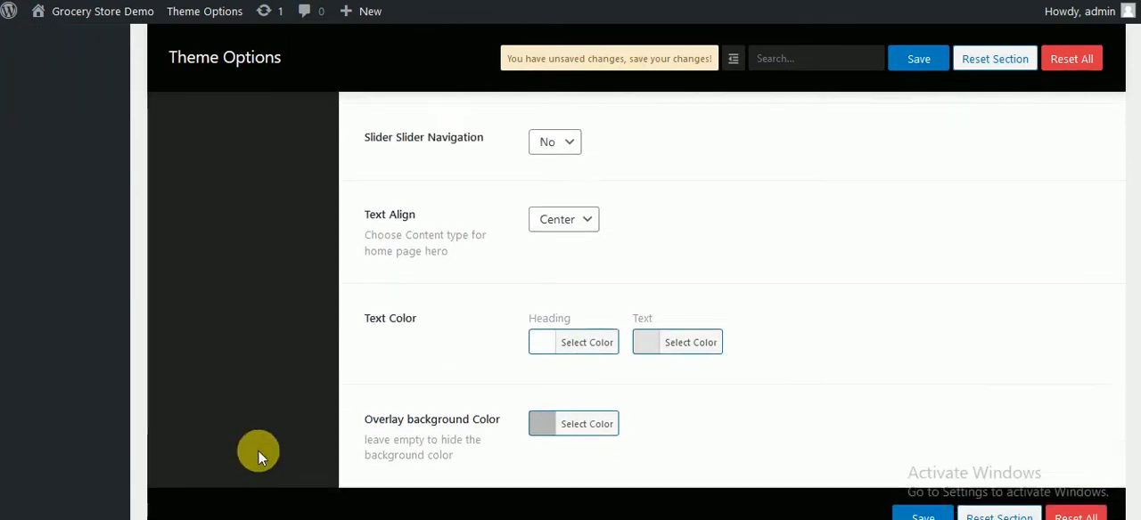
pyautogui.scroll(10, 776, 258)
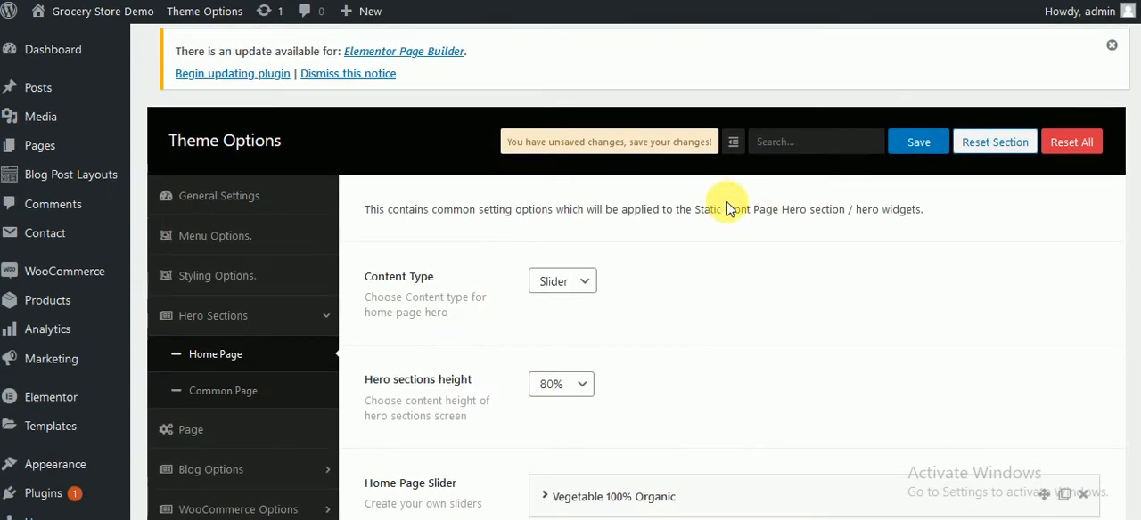
pyautogui.click(375, 519)
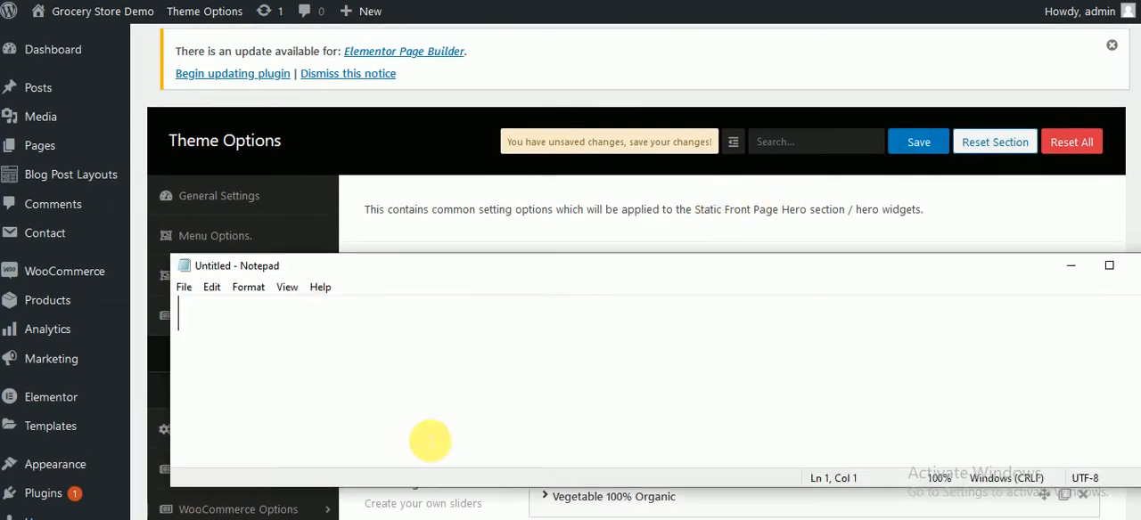
pyautogui.write('Yo')
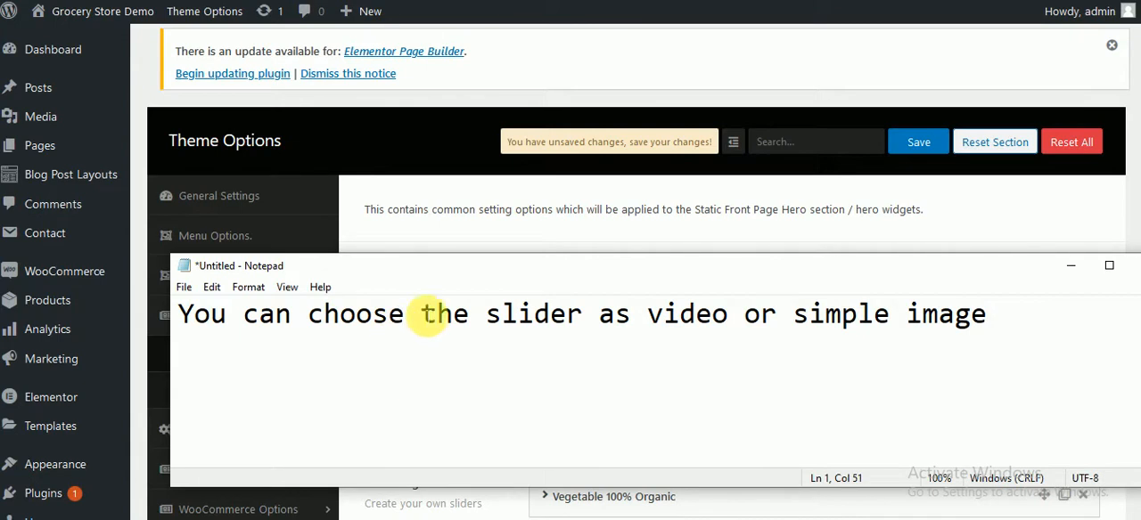
# Step: Try the Video and Image content types for the home page hero and restore the Slider type
pyautogui.click(522, 237)
pyautogui.click(570, 282)
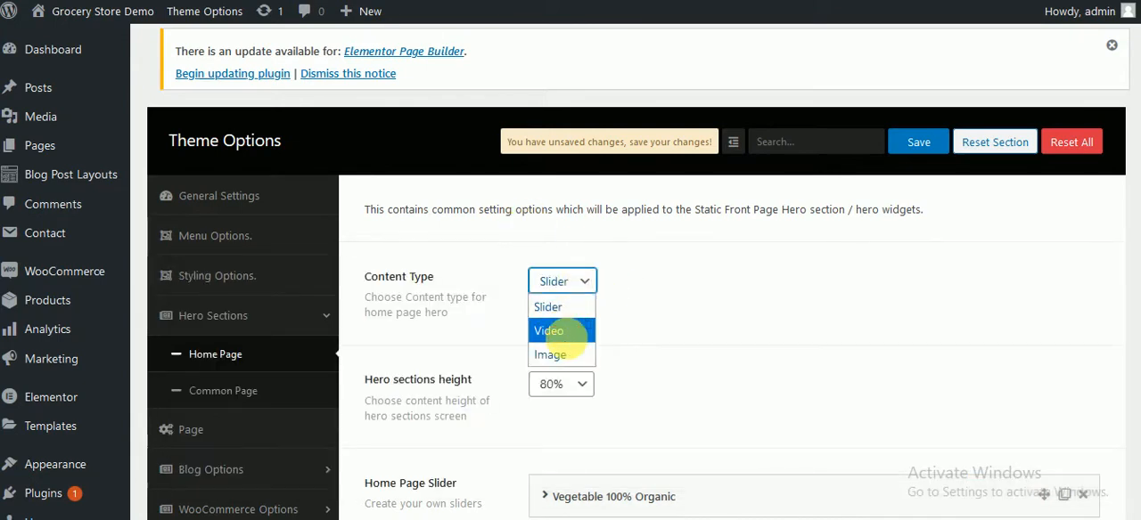
pyautogui.click(567, 335)
pyautogui.click(578, 284)
pyautogui.click(570, 355)
pyautogui.scroll(-1, 635, 323)
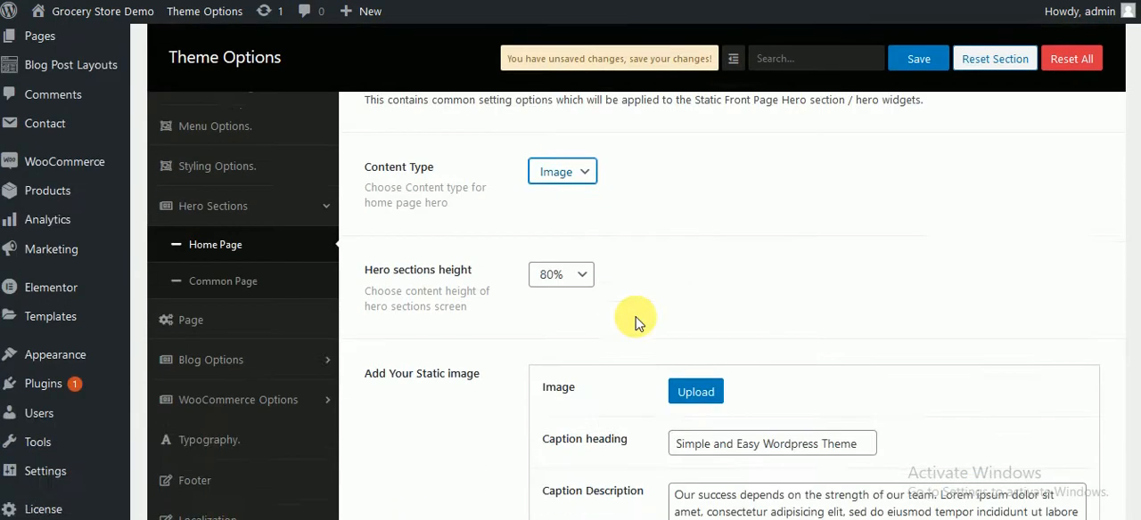
pyautogui.scroll(-1, 636, 323)
pyautogui.click(577, 107)
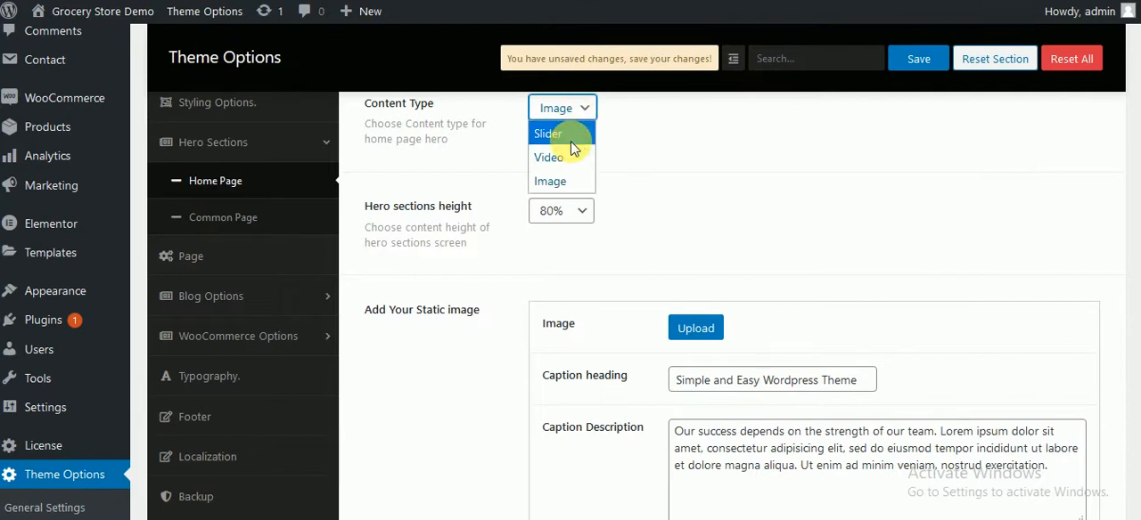
pyautogui.click(573, 149)
pyautogui.scroll(3, 267, 499)
# Step: Replace the Notepad note with "or you can use any other silder as widgets"
pyautogui.hotkey('alt', 'Tab')
pyautogui.hotkey('ctrl', 'a')
pyautogui.write('or')
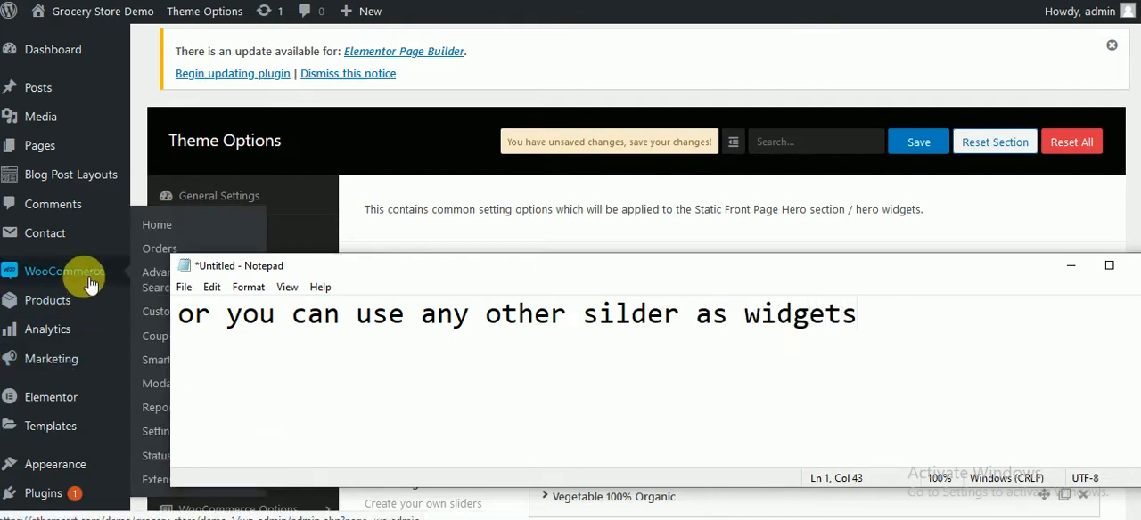
# Step: Switch back to WordPress and open the Widgets page, leaving the theme options without saving
pyautogui.click(146, 186)
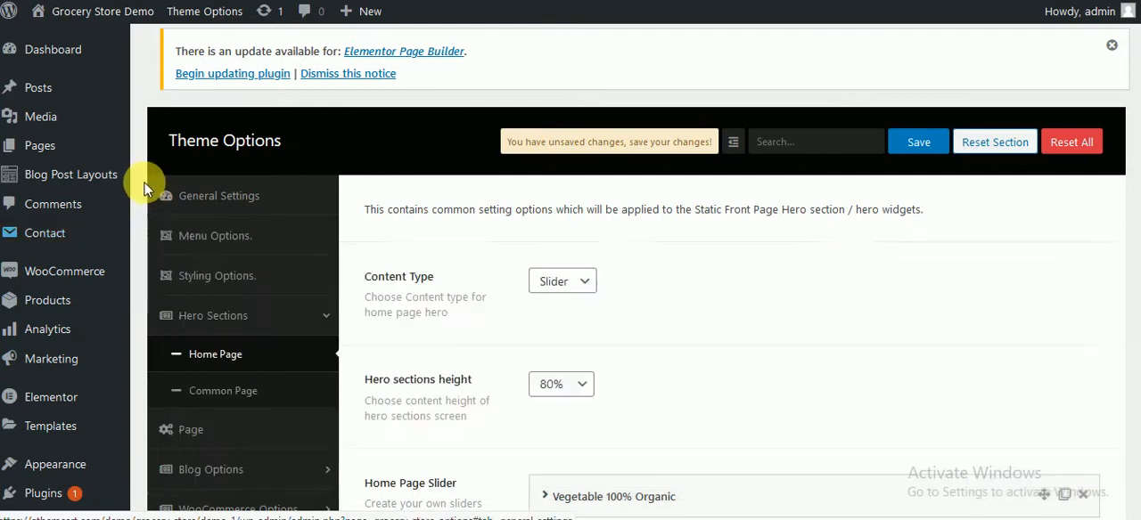
pyautogui.scroll(-1, 107, 277)
pyautogui.moveTo(71, 377)
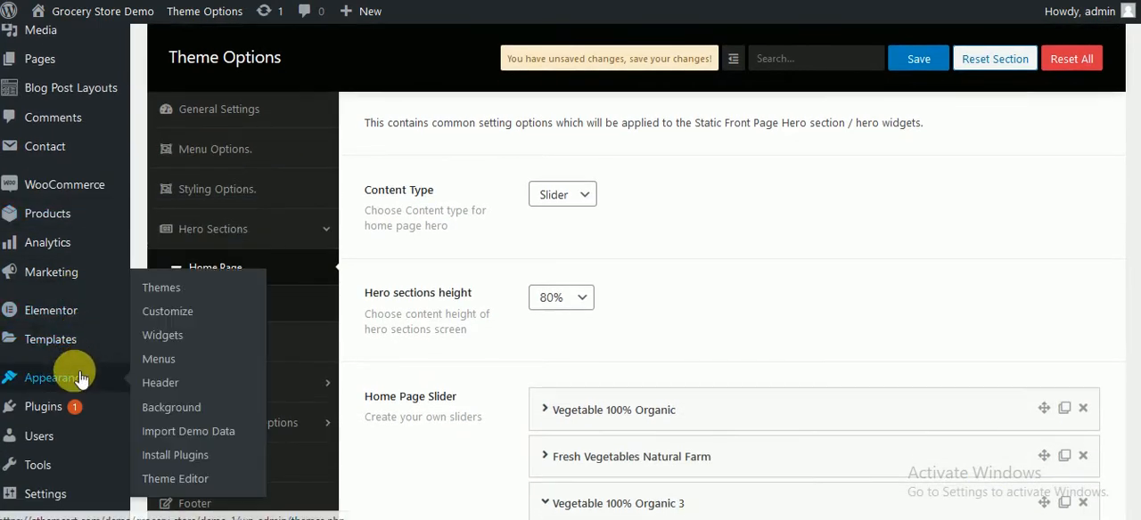
pyautogui.click(178, 345)
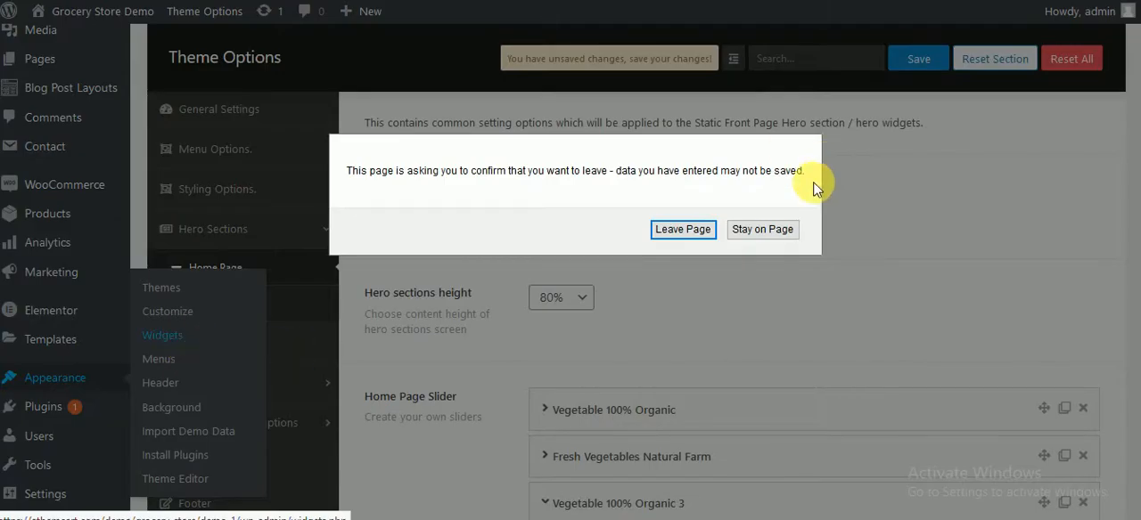
pyautogui.click(683, 300)
pyautogui.scroll(1, 620, 259)
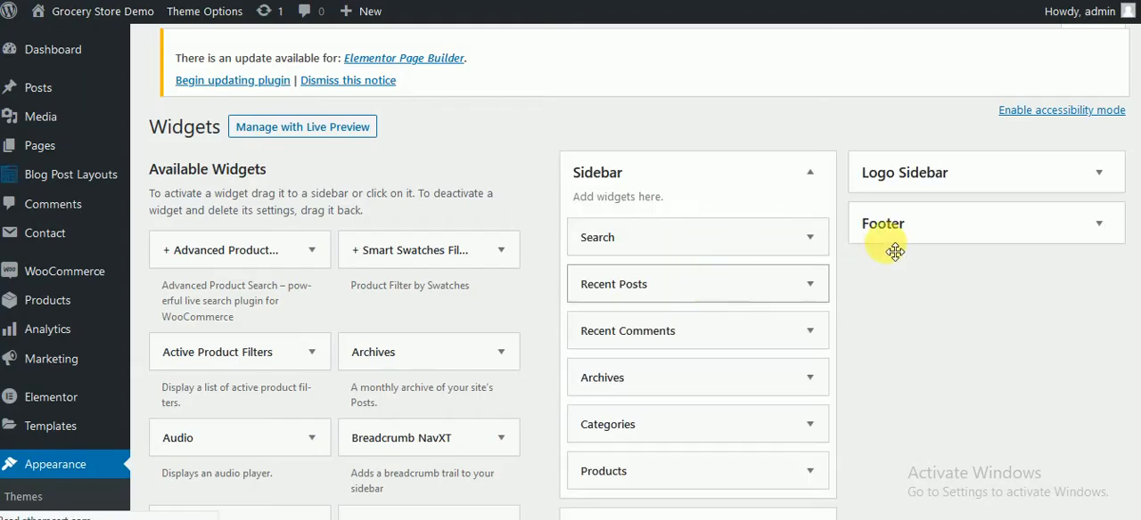
# Step: Expand the Home Page Slider widget area and look through the available widgets
pyautogui.scroll(-3, 900, 285)
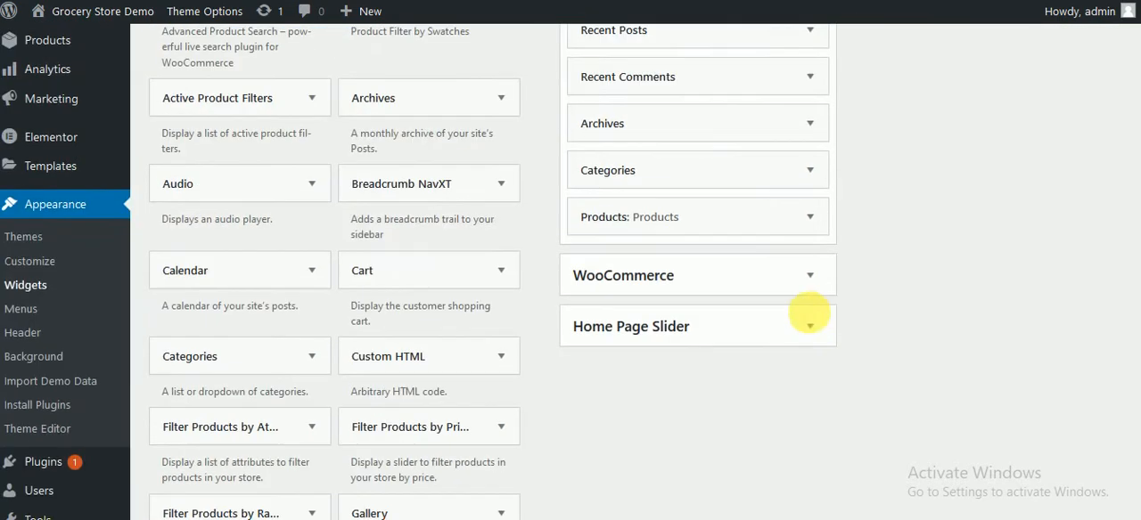
pyautogui.click(753, 322)
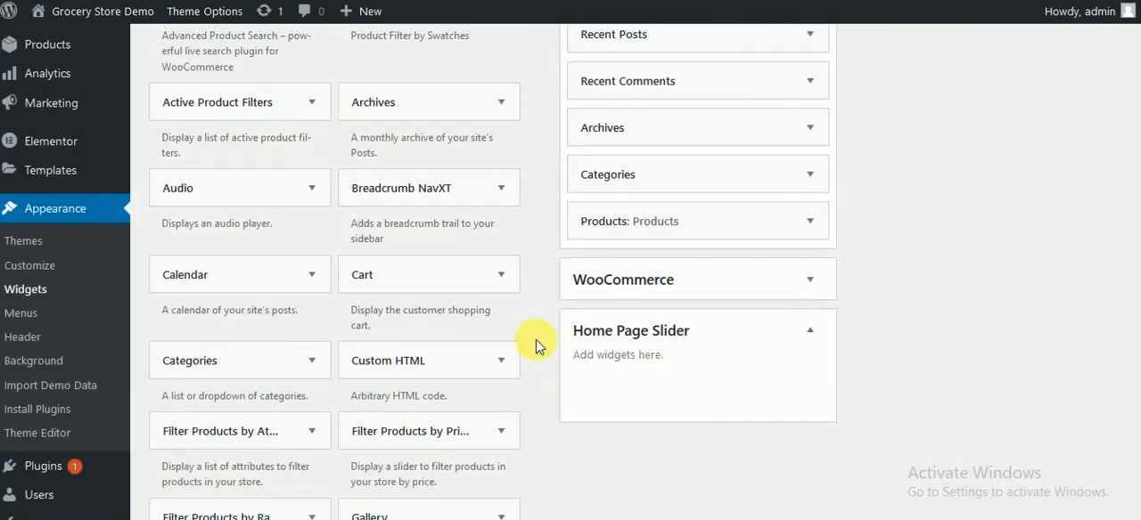
pyautogui.scroll(4, 598, 458)
pyautogui.scroll(-3, 713, 434)
pyautogui.scroll(-4, 712, 433)
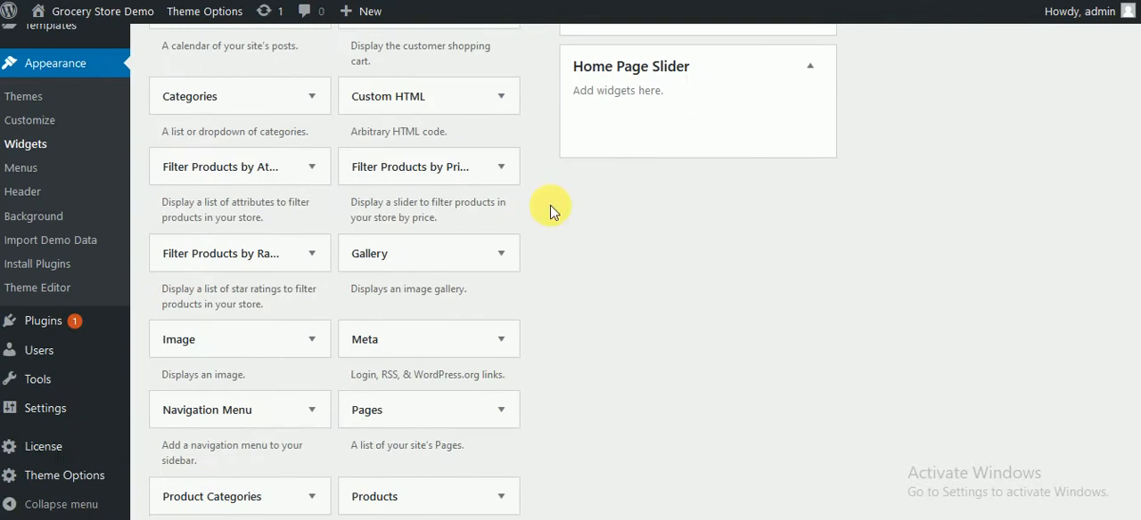
pyautogui.hotkey('alt', 'Tab')
pyautogui.hotkey('ctrl', 'a')
pyautogui.write('h')
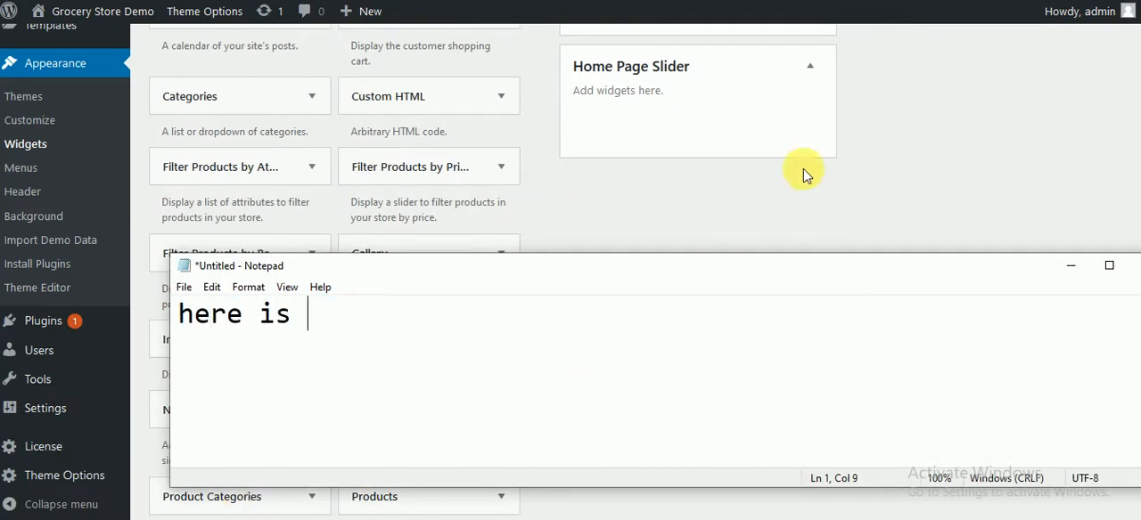
pyautogui.hotkey('ctrl', 'a')
pyautogui.press('BackSpace')
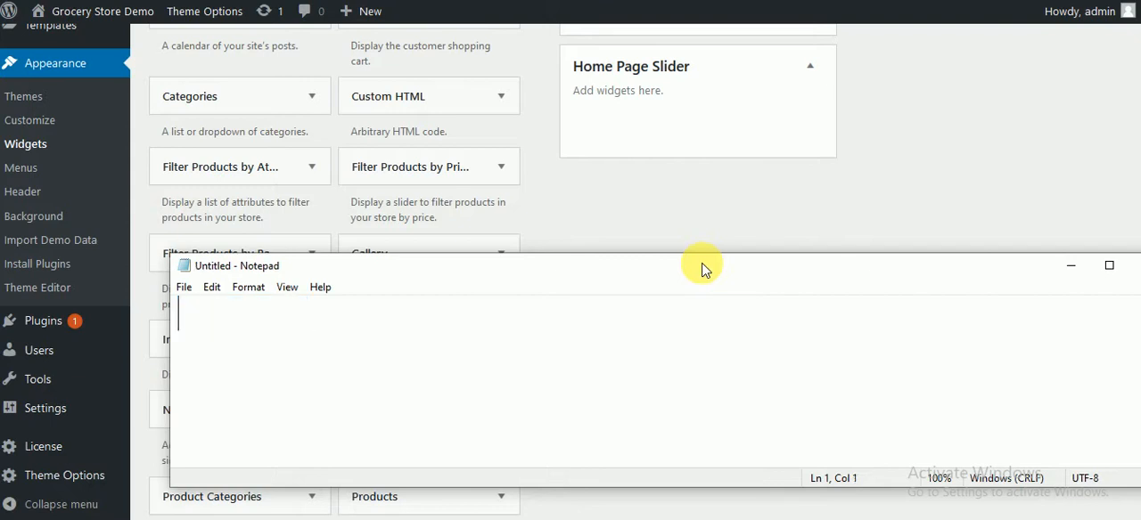
# Step: Write "okay let's go create a home page with elementor" in Notepad, clear it and return to the Widgets page
pyautogui.write('ok')
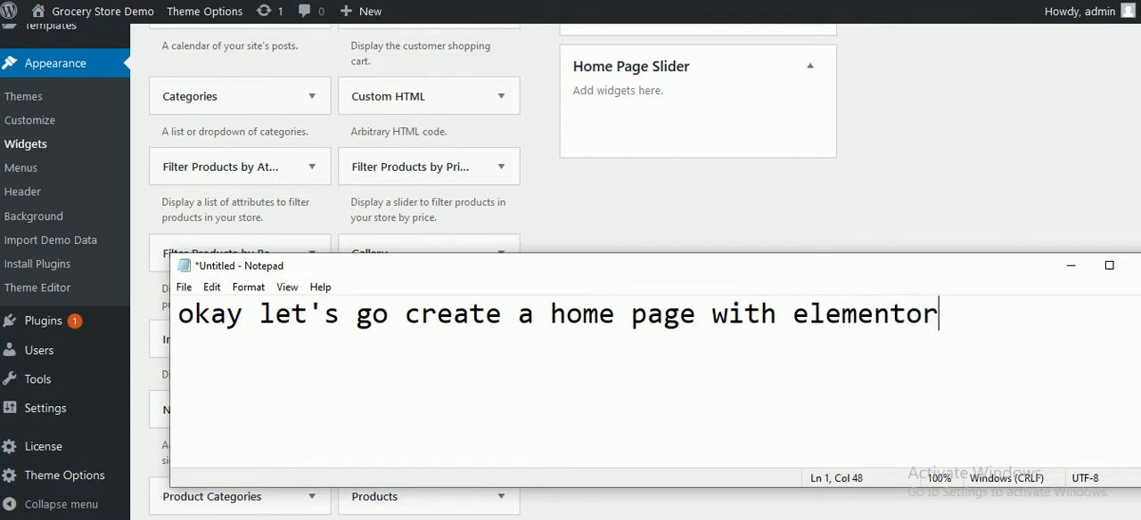
pyautogui.hotkey('ctrl', 'a')
pyautogui.press('BackSpace')
pyautogui.click(715, 198)
pyautogui.scroll(4, 647, 222)
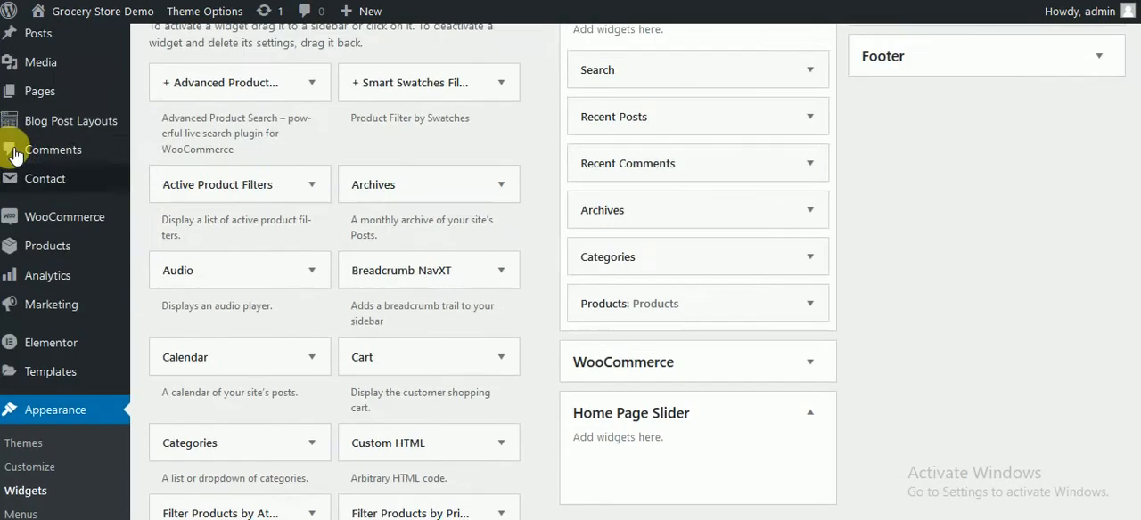
# Step: Create a new page titled "Home page 2" with the Home Page template and publish it
pyautogui.scroll(3, 285, 139)
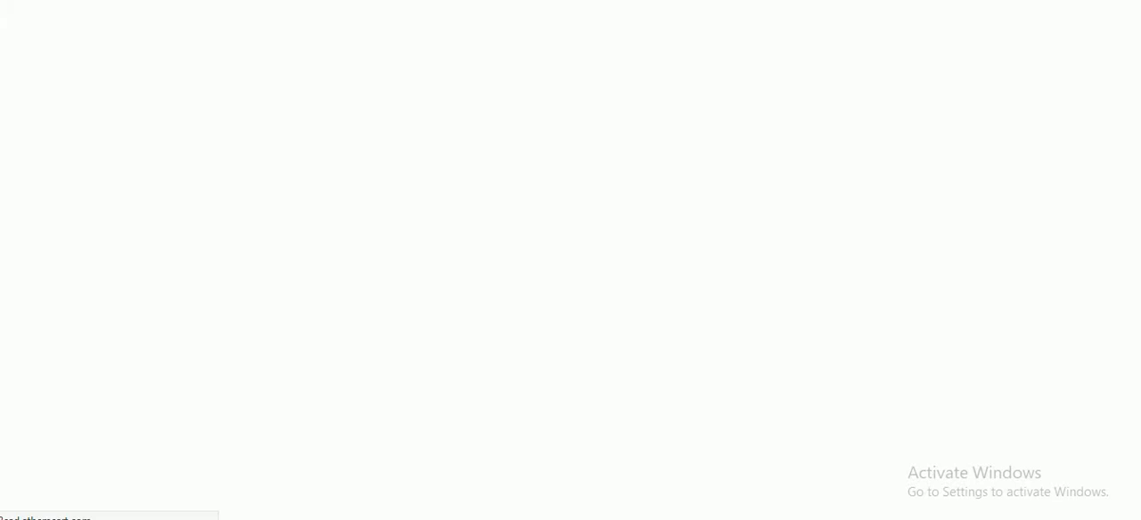
pyautogui.write('Home page 2')
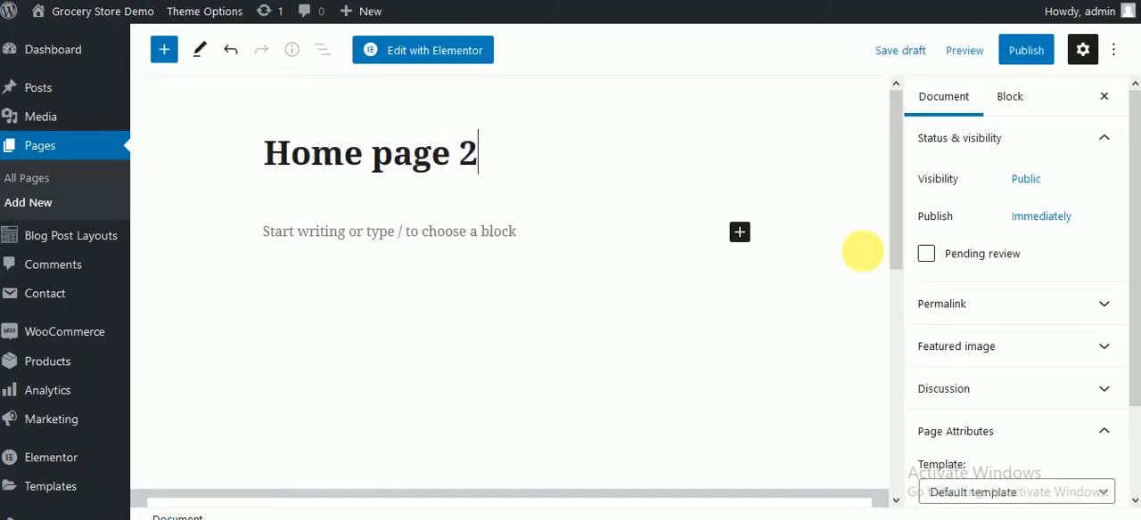
pyautogui.scroll(-1, 1019, 450)
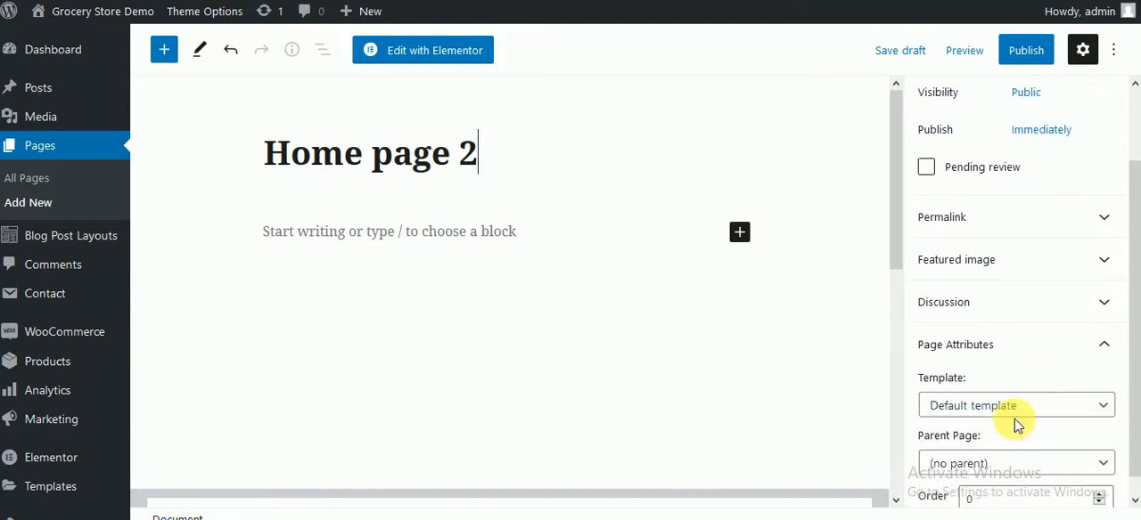
pyautogui.click(1025, 408)
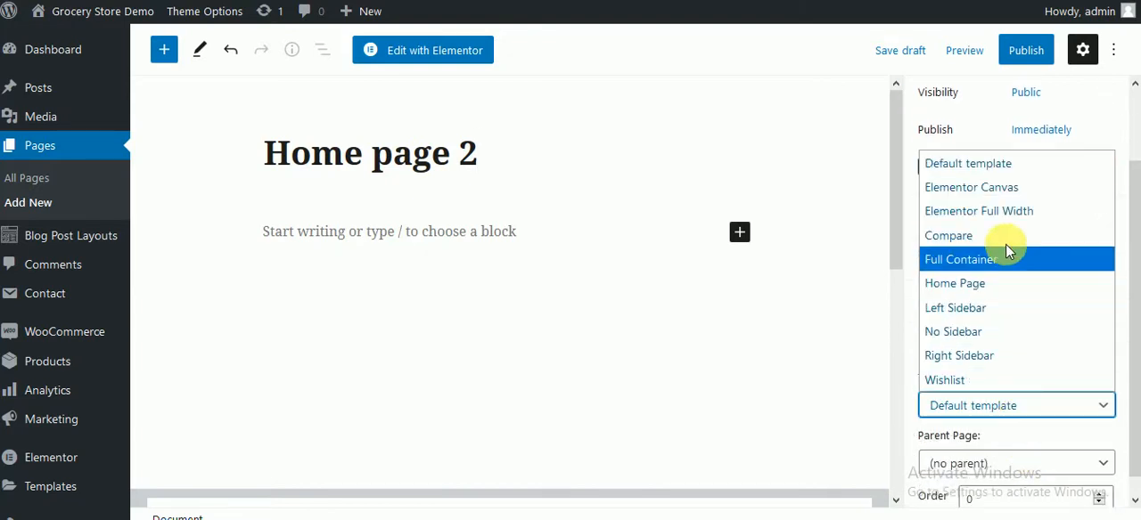
pyautogui.click(994, 283)
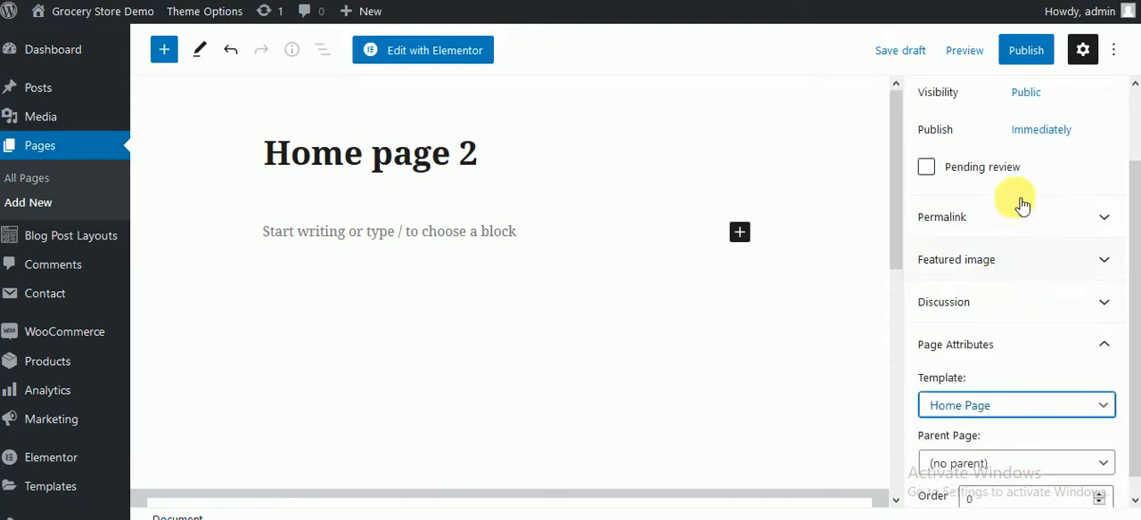
pyautogui.click(1026, 50)
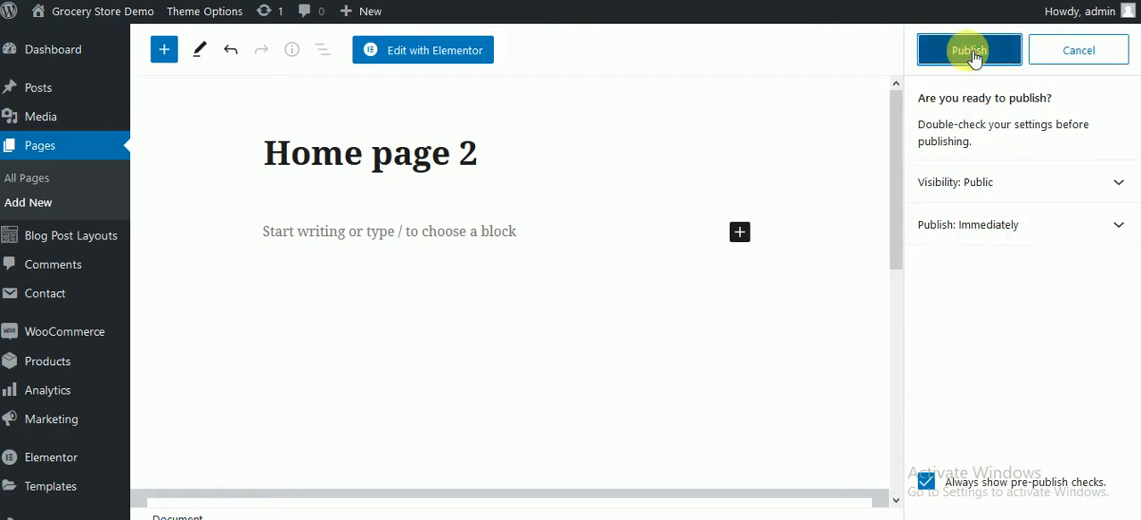
pyautogui.press('Return')
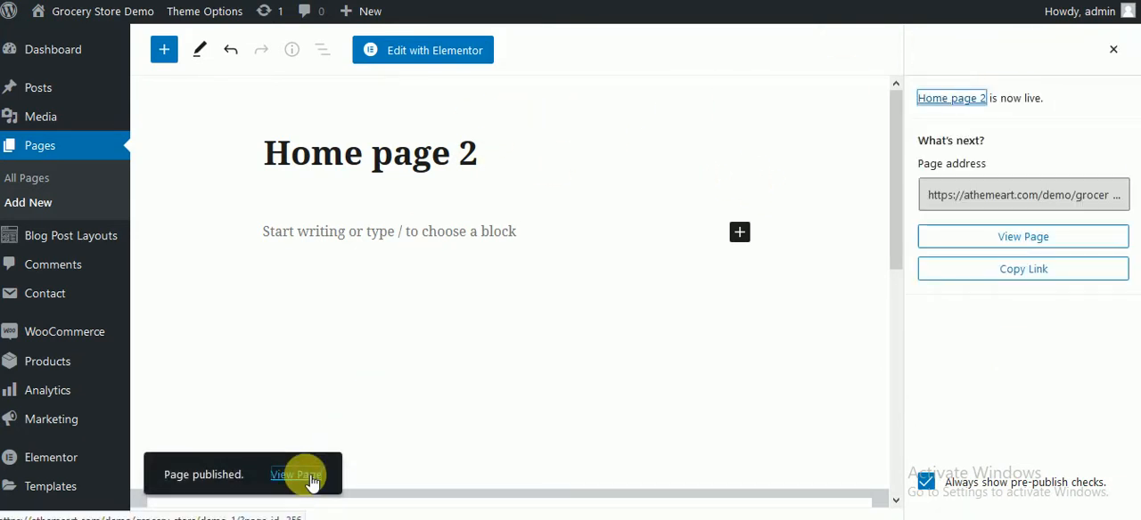
# Step: View the published page in a new tab, check its slider and the area beneath, and return to the page editor
pyautogui.rightClick(303, 475)
pyautogui.click(383, 262)
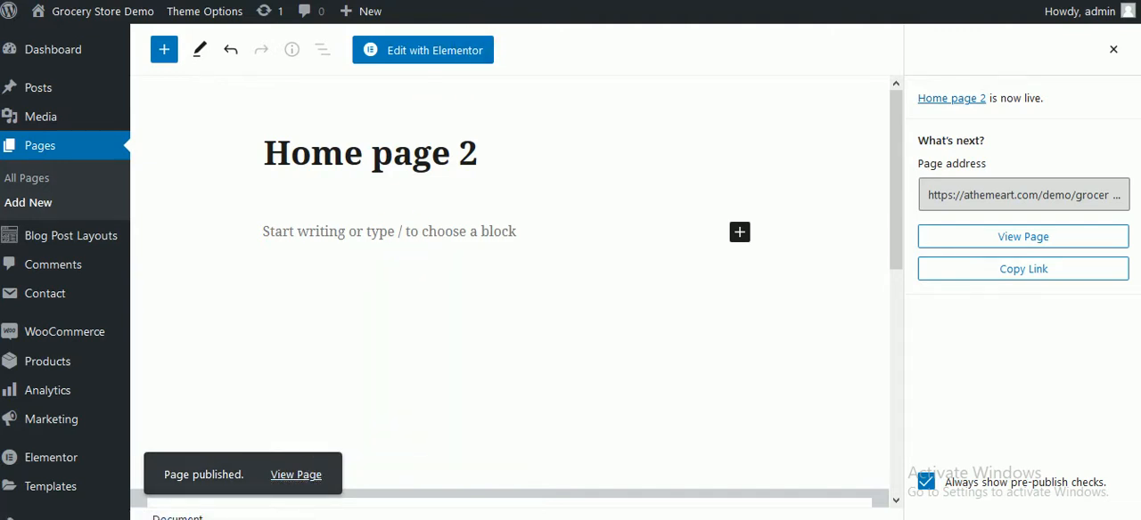
pyautogui.hotkey('ctrl', 'Tab')
pyautogui.scroll(-7, 509, 265)
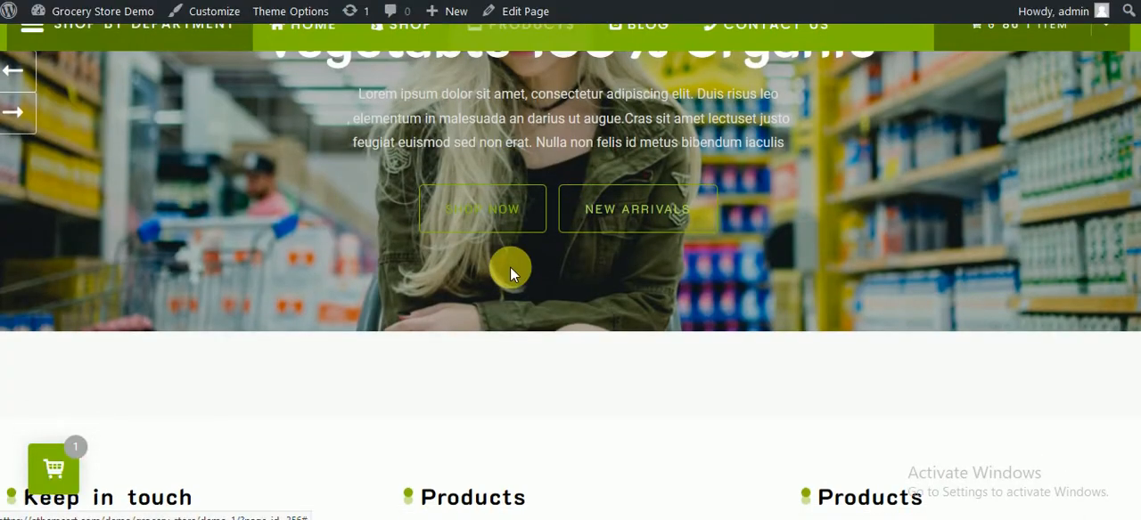
pyautogui.scroll(10, 568, 270)
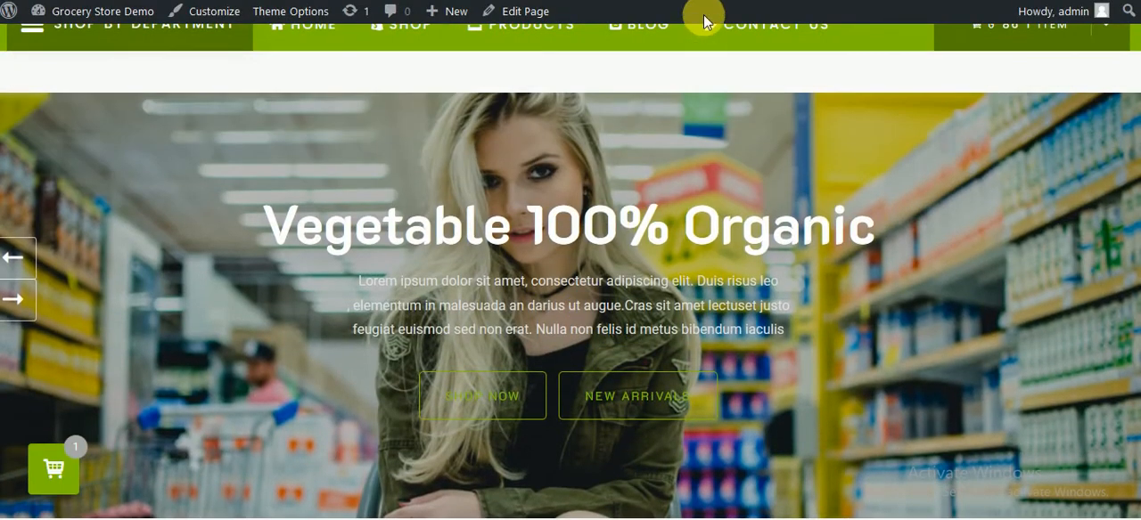
pyautogui.moveTo(532, 27)
pyautogui.hotkey('ctrl', 'shift', 'Tab')
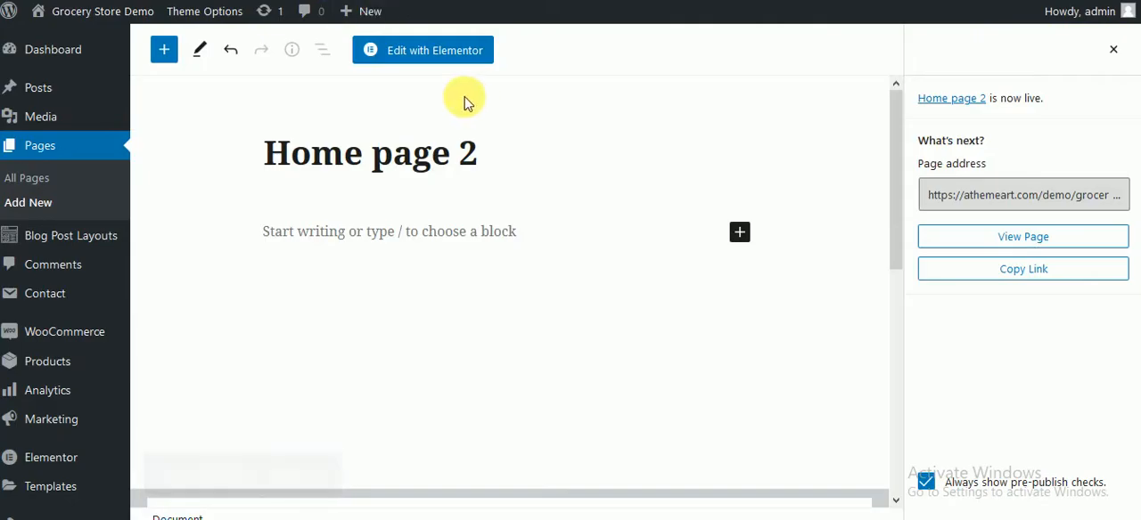
# Step: Open "Home page 2" for editing with Elementor and check the demo home page's service boxes below the slider for reference
pyautogui.click(430, 50)
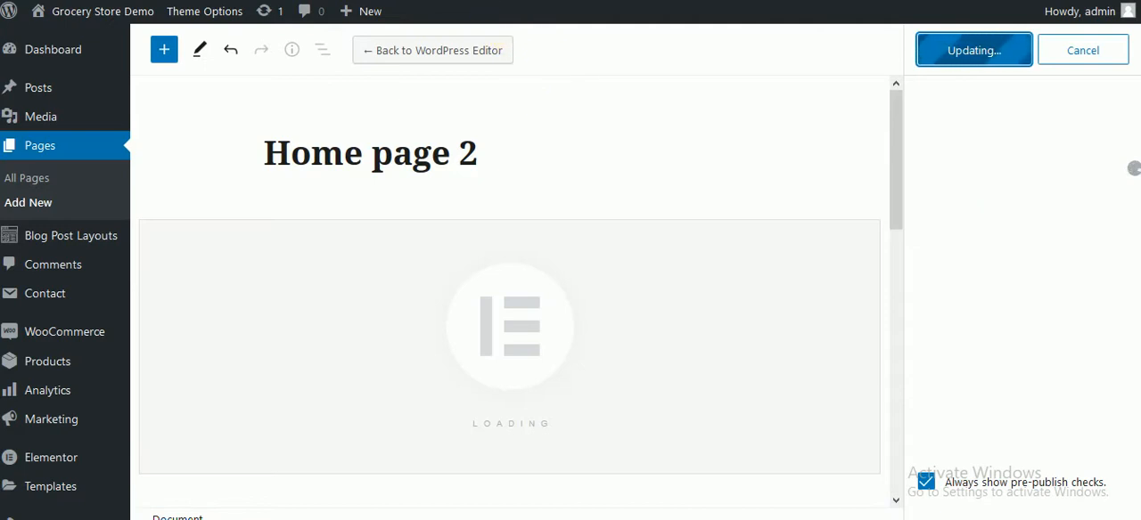
pyautogui.hotkey('ctrl', 'Tab')
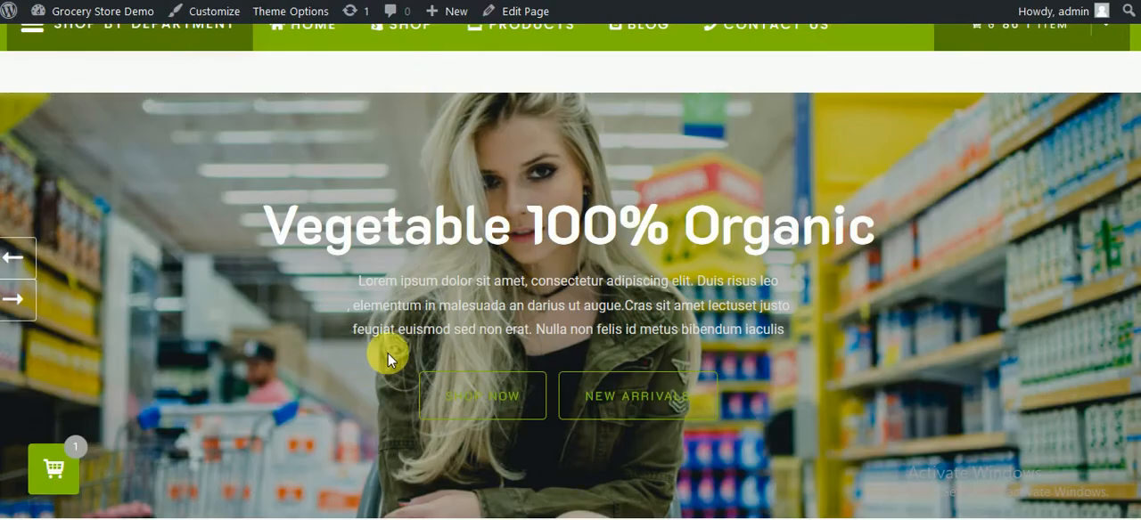
pyautogui.scroll(-4, 388, 353)
pyautogui.scroll(3, 344, 348)
pyautogui.moveTo(392, 24)
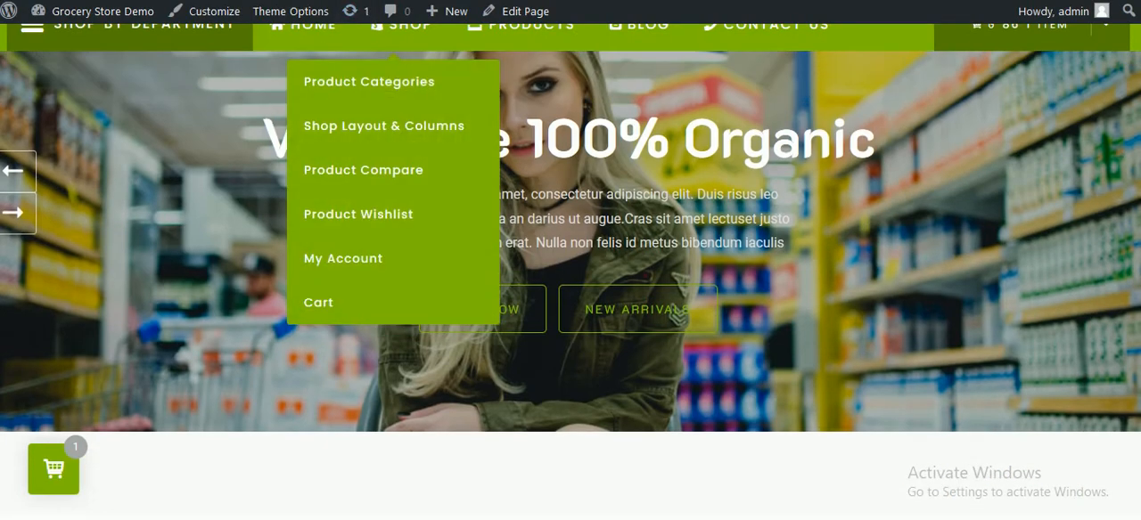
pyautogui.hotkey('ctrl', 'shift', 'Tab')
pyautogui.hotkey('ctrl', 'Tab')
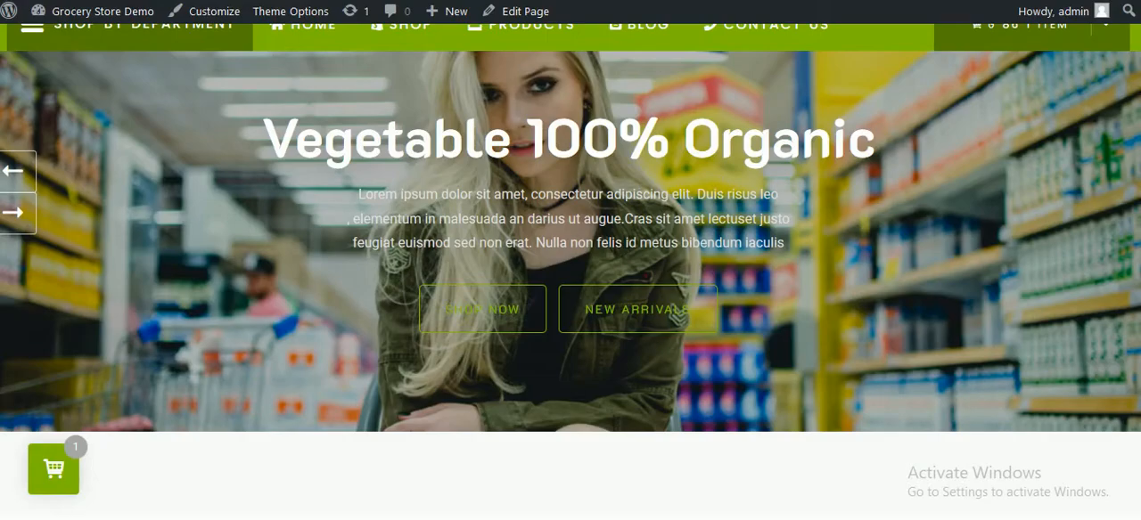
pyautogui.scroll(-5, 532, 247)
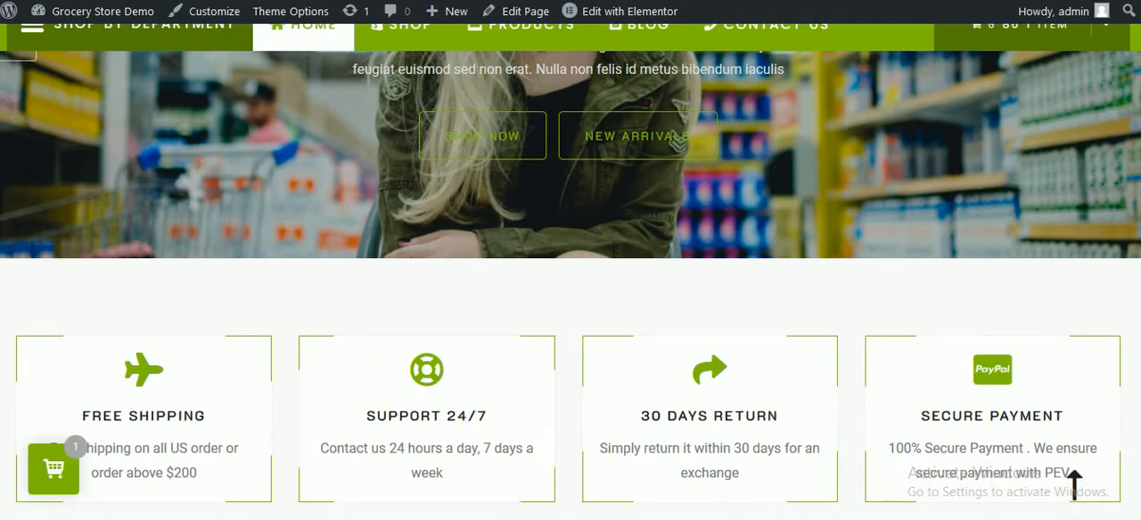
# Step: Switch to Notepad, write a note starting with "let's this se" and return to the browser
pyautogui.hotkey('alt', 'Tab')
pyautogui.write('1')
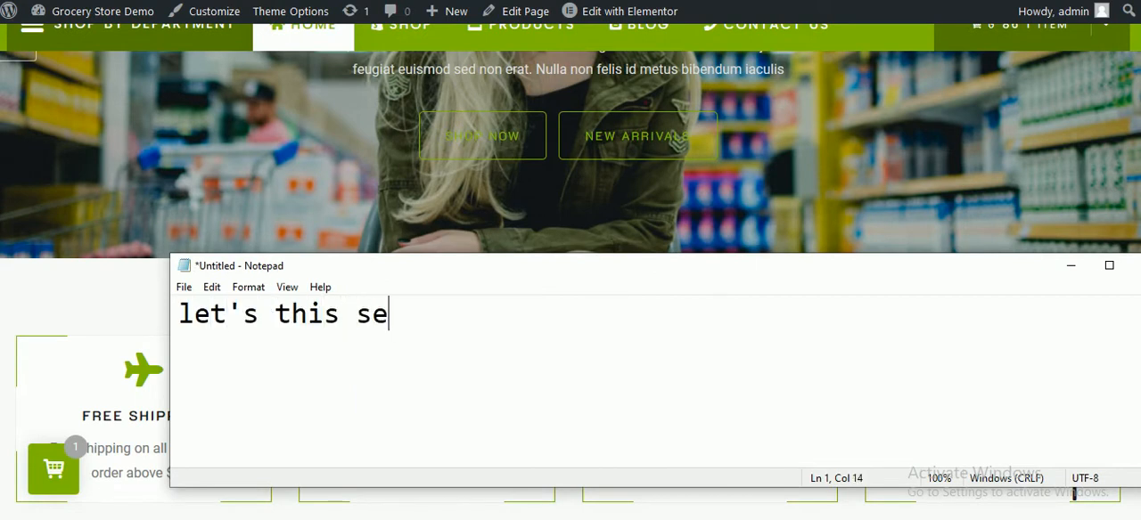
pyautogui.click(84, 318)
# Step: Add a single-column section below the slider and place the Icon-Text Box from the Grocery Store elements in it
pyautogui.scroll(-2, 369, 361)
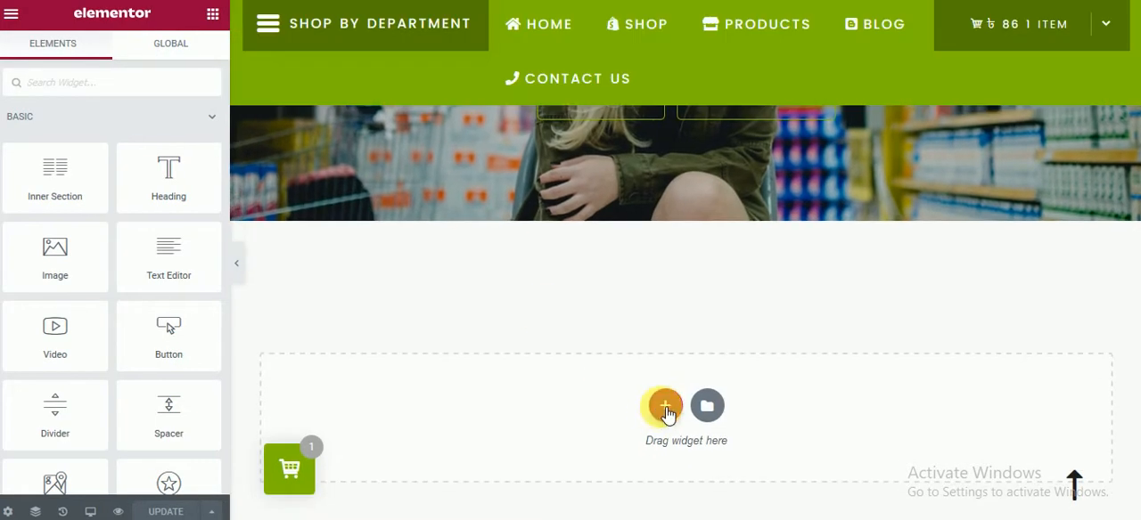
pyautogui.click(665, 407)
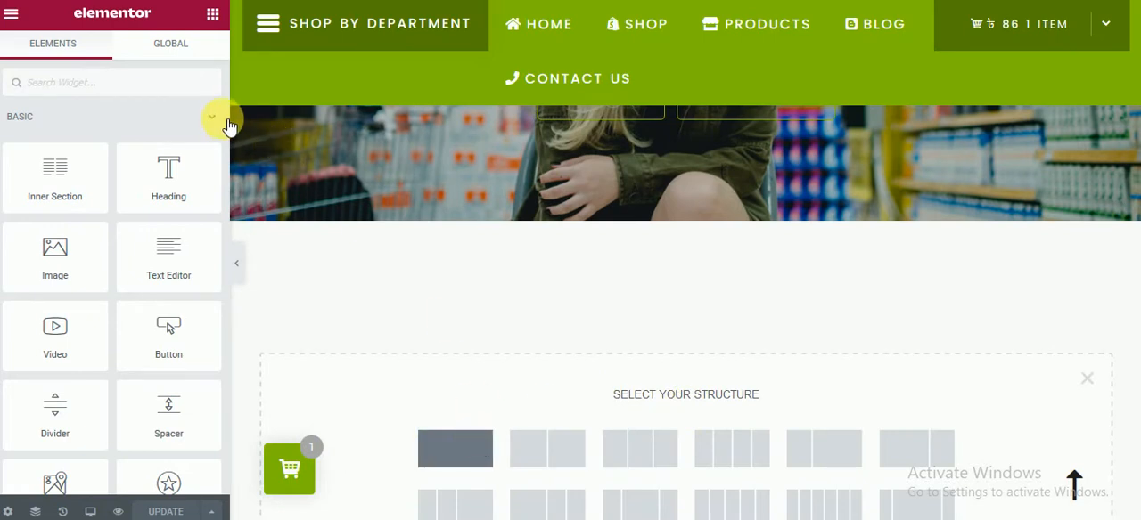
pyautogui.click(212, 18)
pyautogui.click(212, 118)
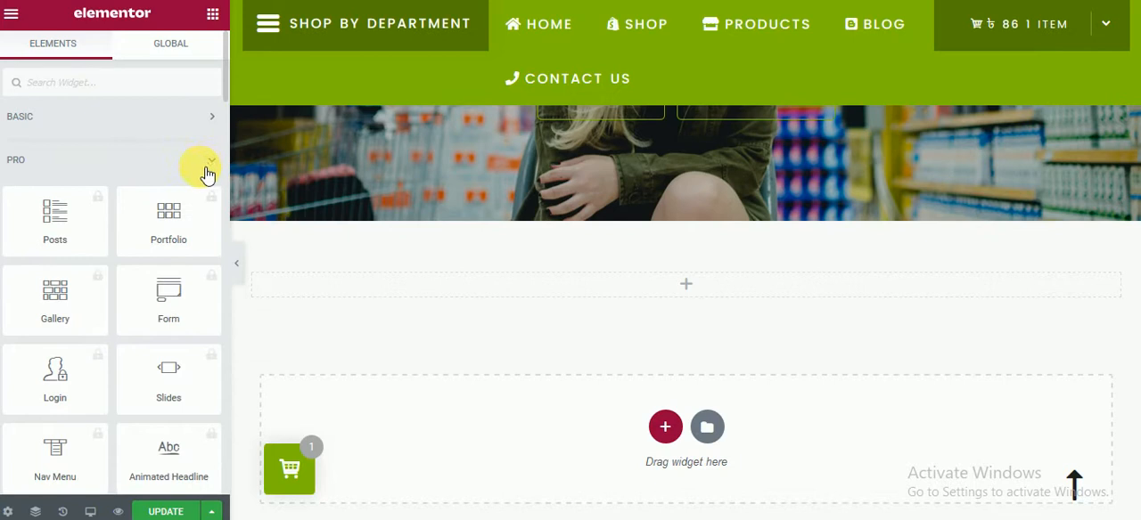
pyautogui.click(210, 163)
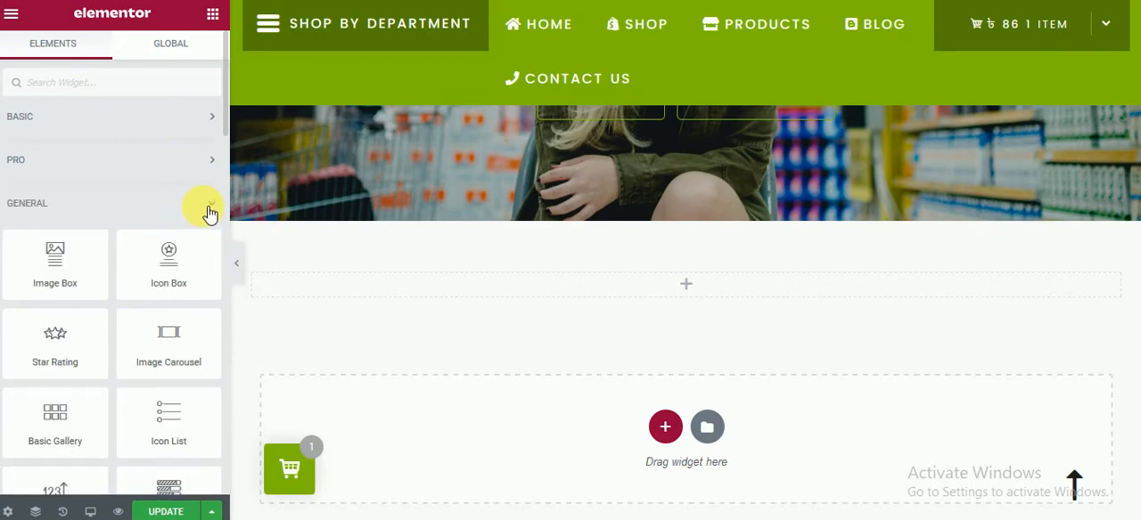
pyautogui.click(209, 207)
pyautogui.scroll(-5, 173, 286)
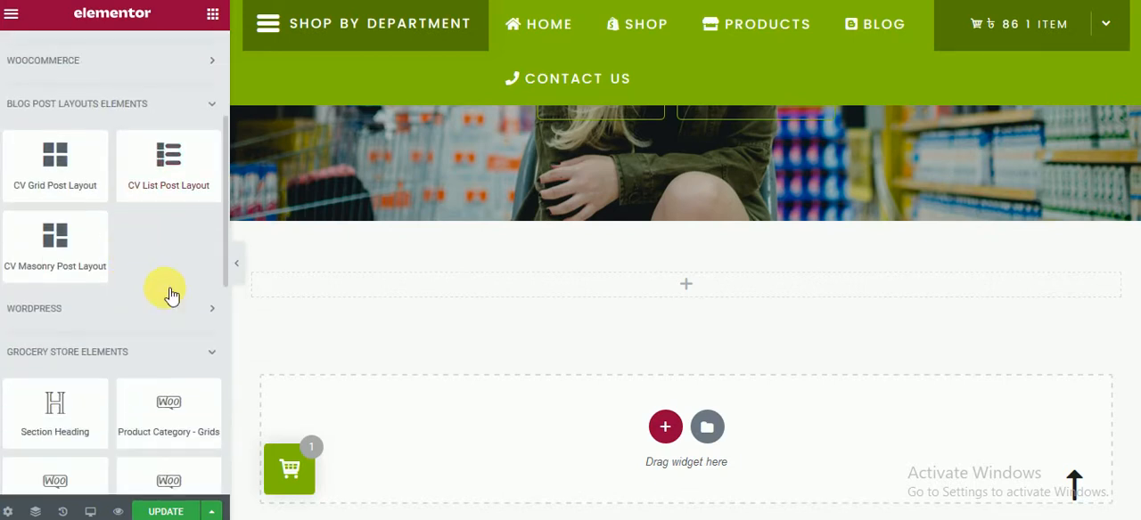
pyautogui.scroll(-3, 164, 287)
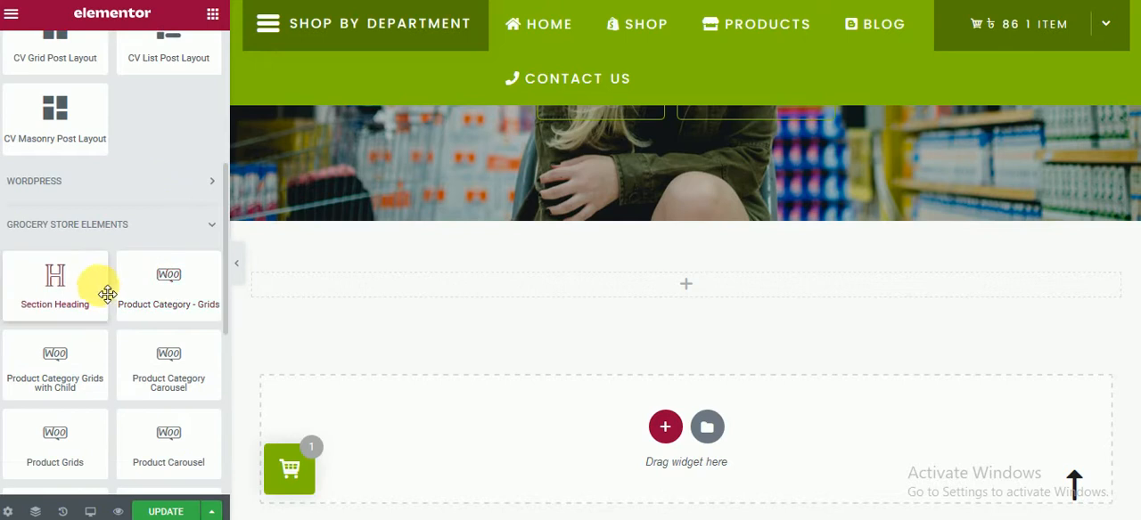
pyautogui.moveTo(168, 284); pyautogui.dragTo(102, 288)
pyautogui.scroll(-4, 167, 306)
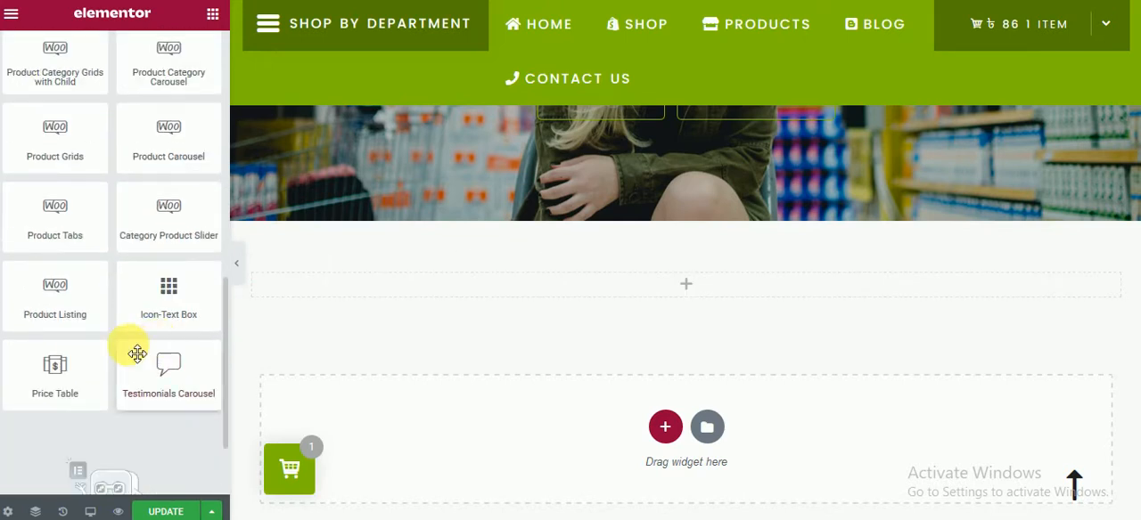
pyautogui.moveTo(141, 276); pyautogui.dragTo(640, 308)
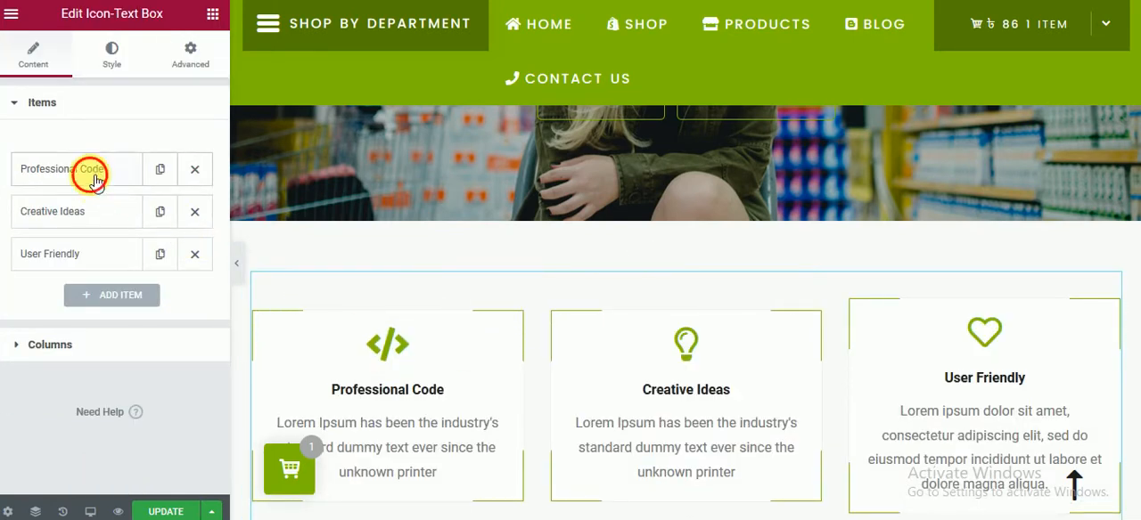
# Step: Replace the title of the Professional Code item with "Free Shipping", copied from the demo home page
pyautogui.click(93, 177)
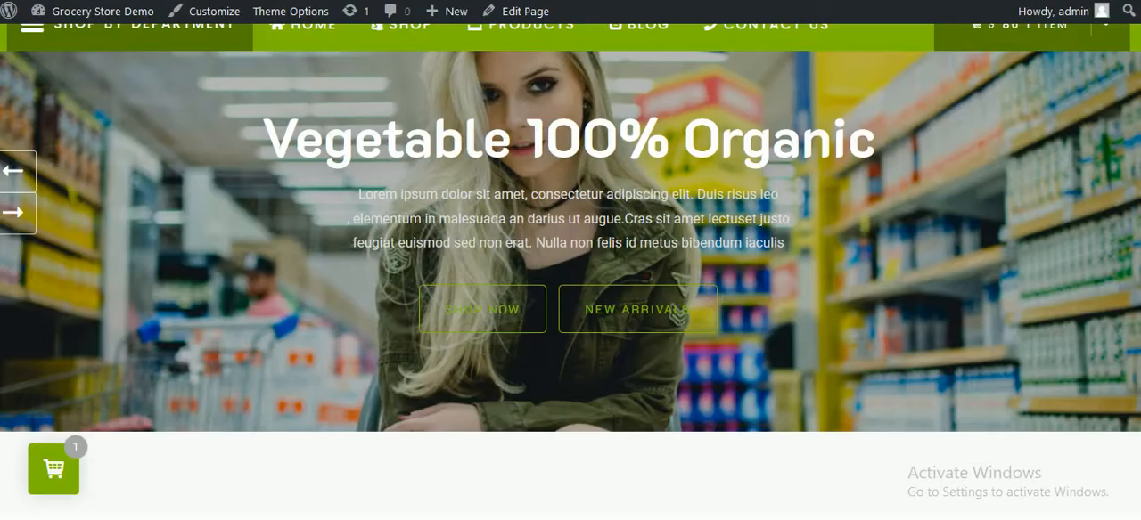
pyautogui.moveTo(497, 93)
pyautogui.scroll(-10, 528, 64)
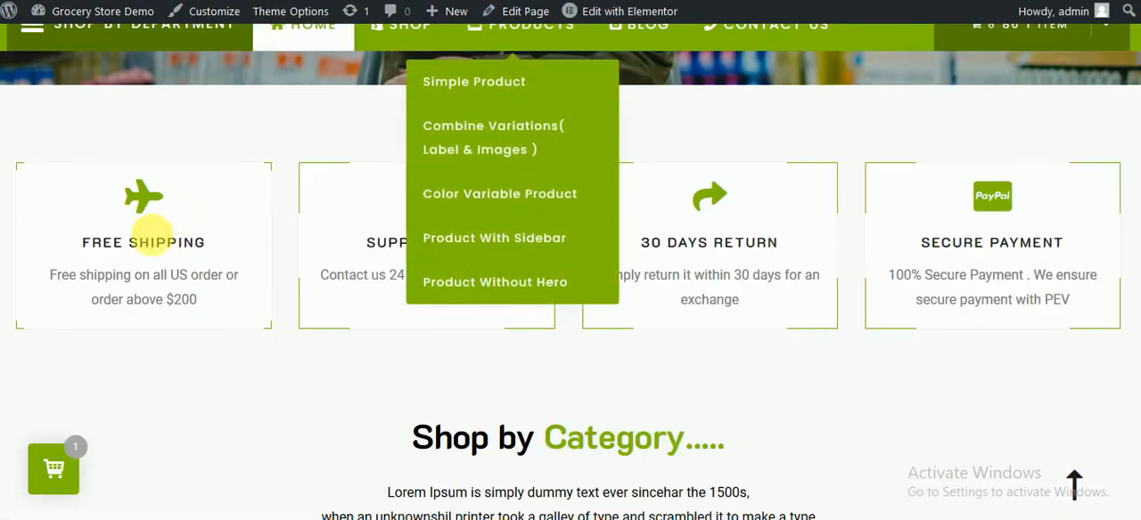
pyautogui.doubleClick(165, 242)
pyautogui.tripleClick(157, 244)
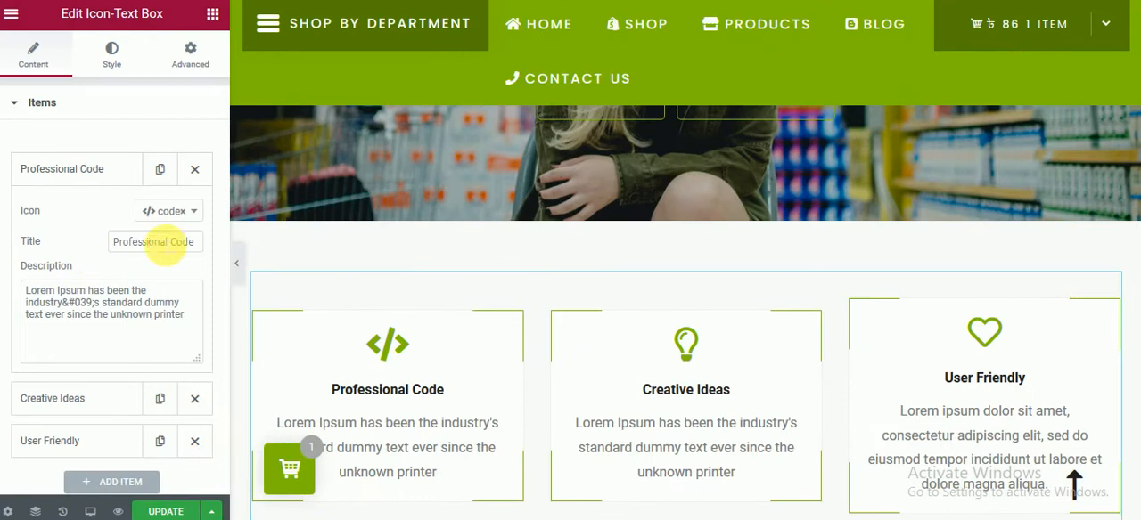
pyautogui.tripleClick(165, 243)
pyautogui.write('Free Shipping')
# Step: Search the icon list for "air" and "pa", then set the Free Shipping item's icon to compress
pyautogui.click(171, 214)
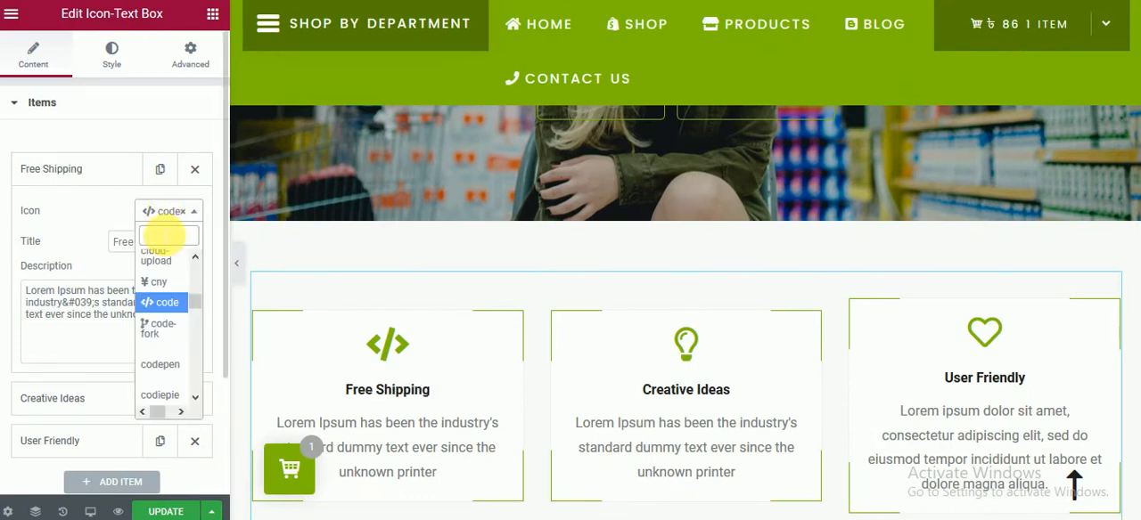
pyautogui.write('air')
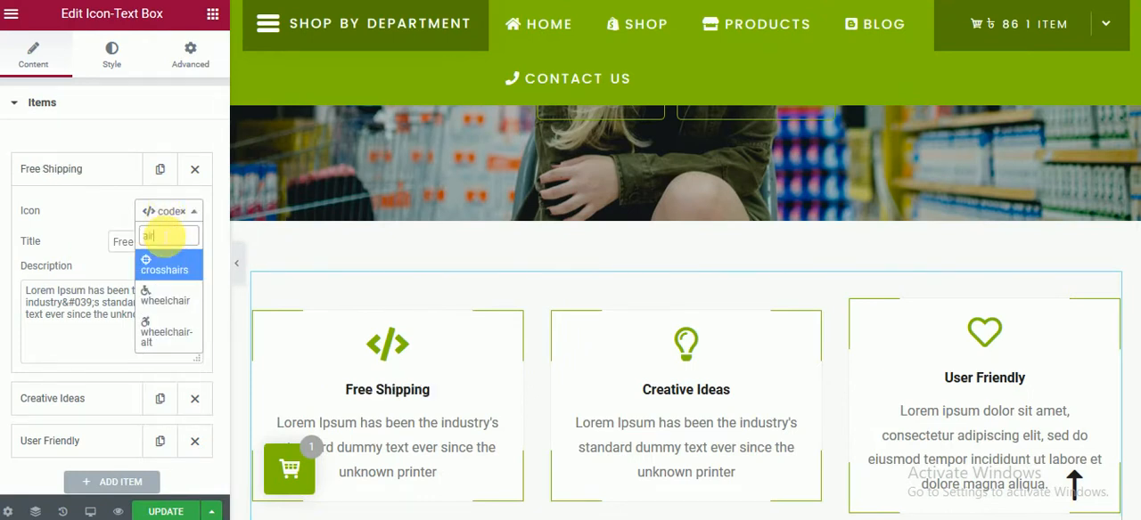
pyautogui.press('BackSpace')
pyautogui.press('BackSpace')
pyautogui.press('BackSpace')
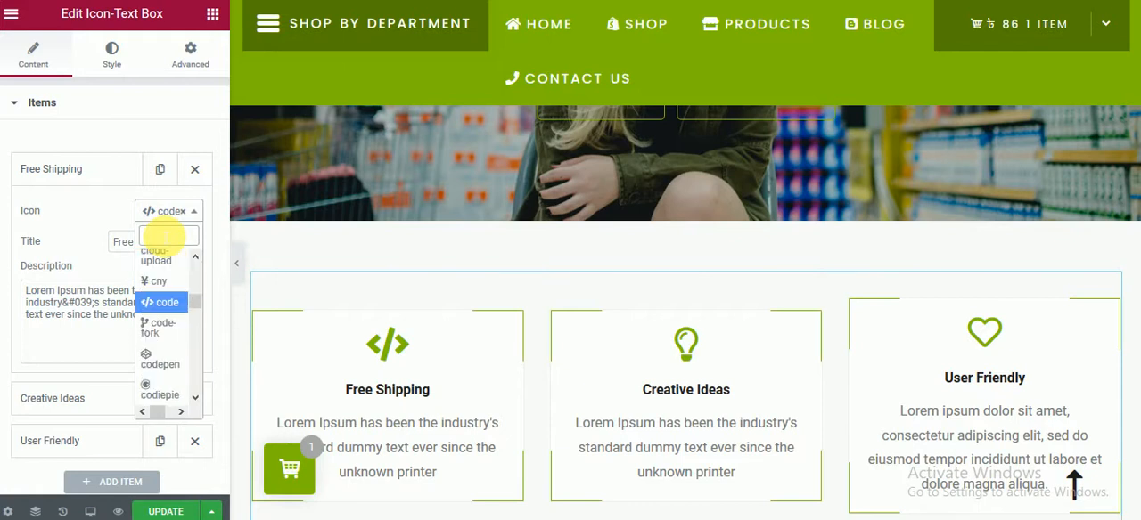
pyautogui.write('pa')
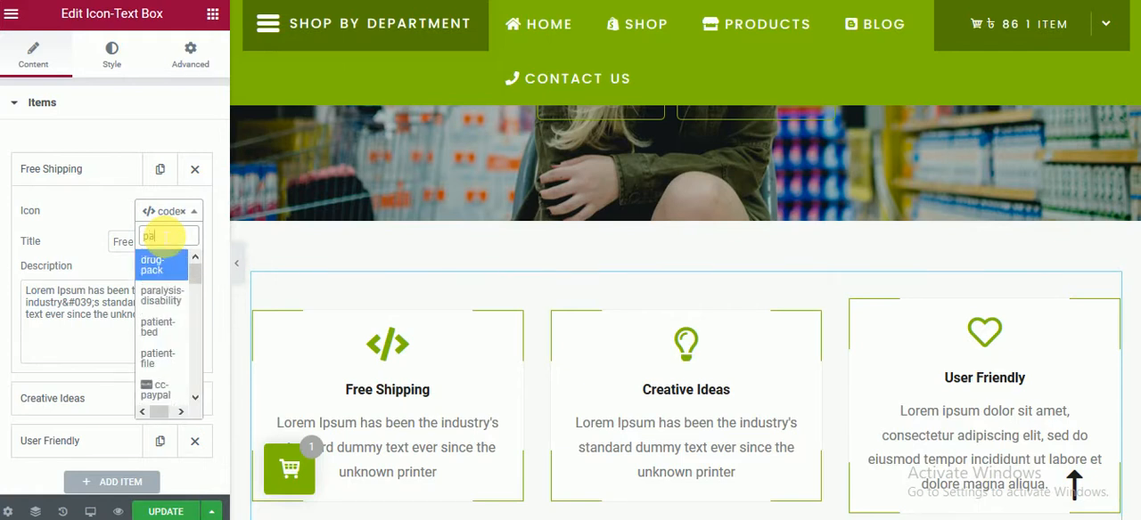
pyautogui.press('BackSpace')
pyautogui.press('BackSpace')
pyautogui.scroll(-4, 160, 339)
pyautogui.scroll(-3, 178, 350)
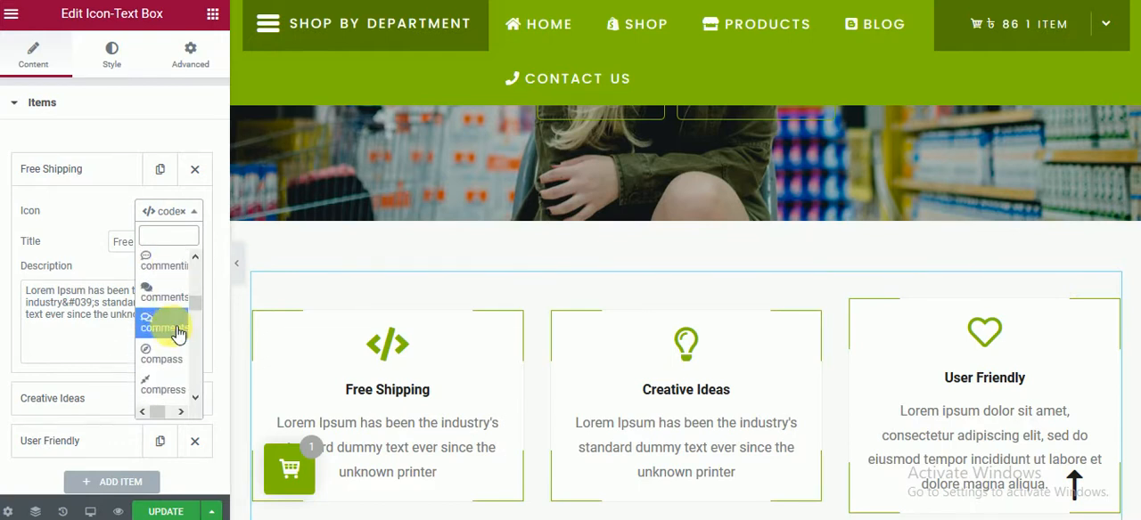
pyautogui.click(172, 377)
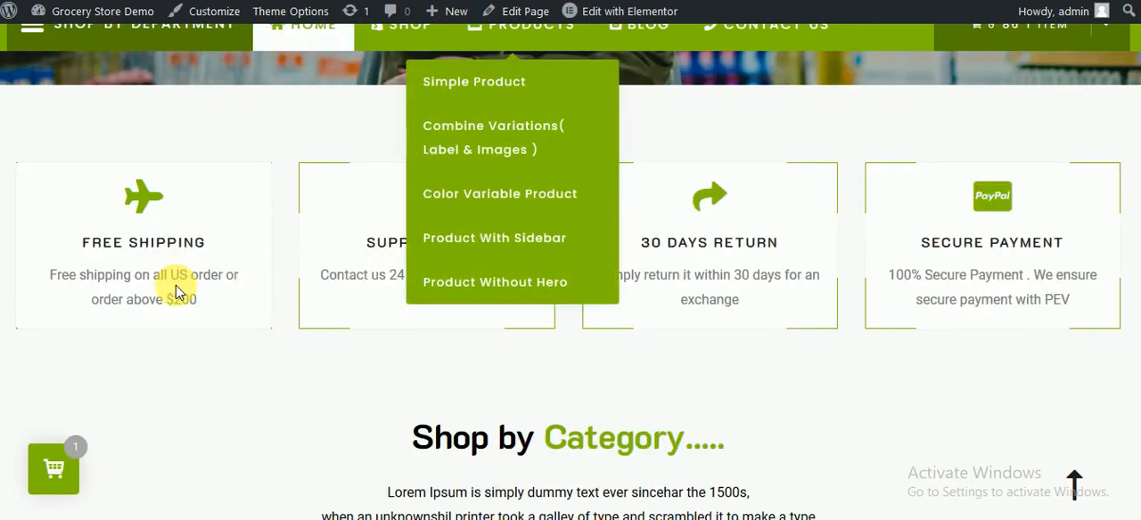
# Step: Replace the Free Shipping item's description with the demo page's text "Free shipping on all US order or order above $200"
pyautogui.tripleClick(178, 287)
pyautogui.hotkey('ctrl', 'c')
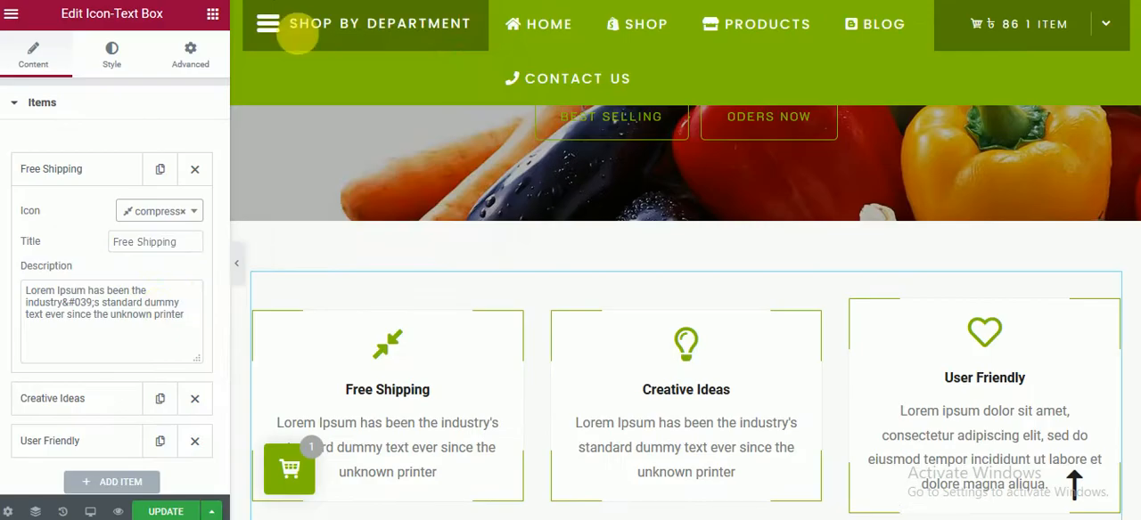
pyautogui.tripleClick(160, 308)
pyautogui.hotkey('ctrl', 'v')
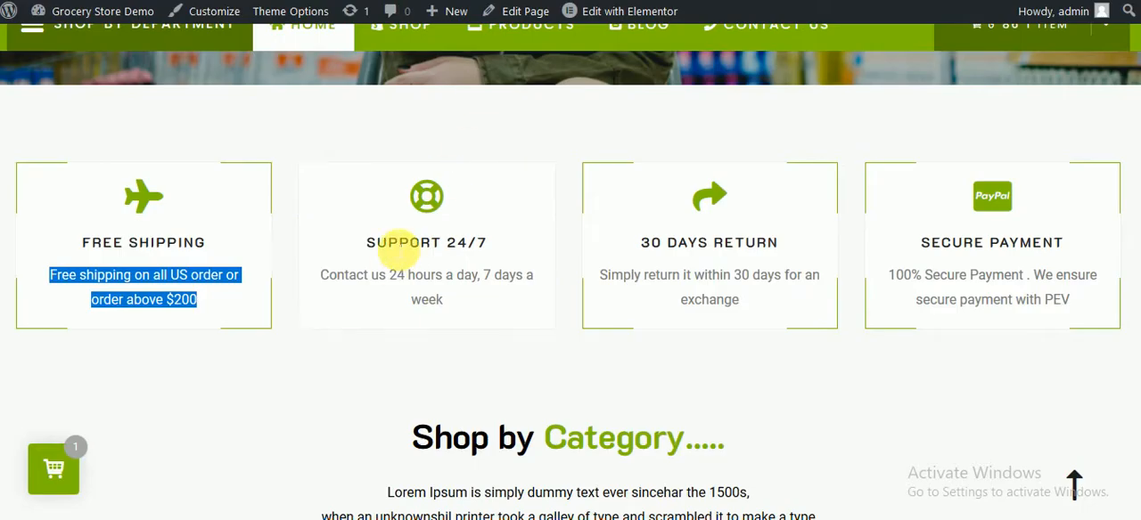
# Step: Retitle the Creative Ideas item "Support 24/7" and the User Friendly item "30 Days Return", copying both titles from the demo home page
pyautogui.tripleClick(394, 244)
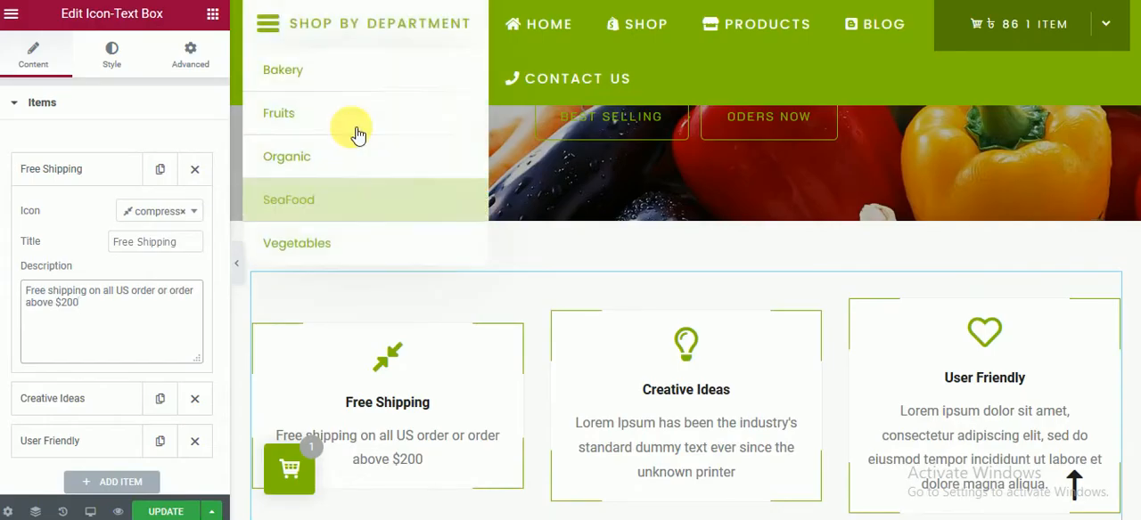
pyautogui.click(53, 398)
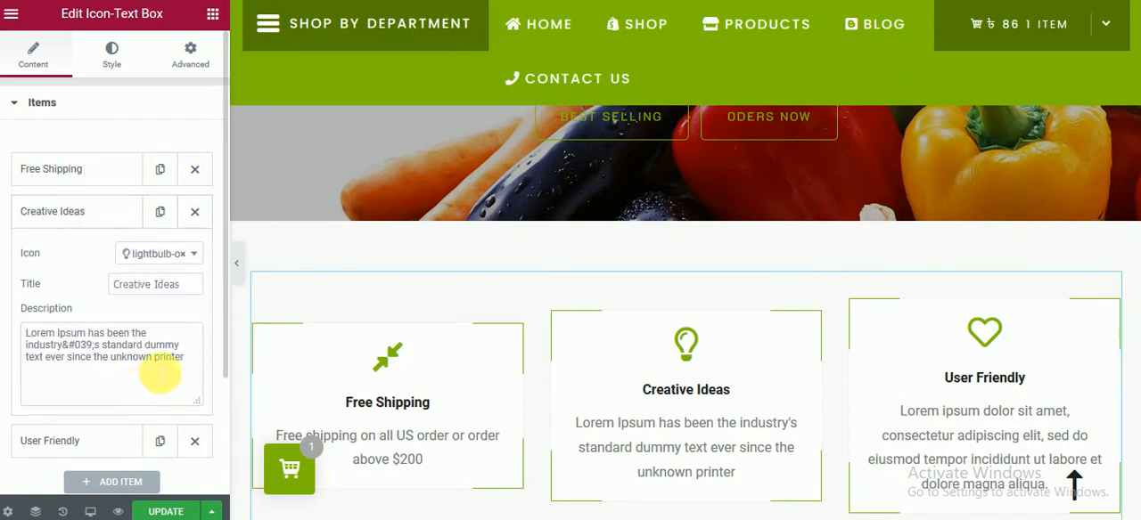
pyautogui.write('Support 24/7')
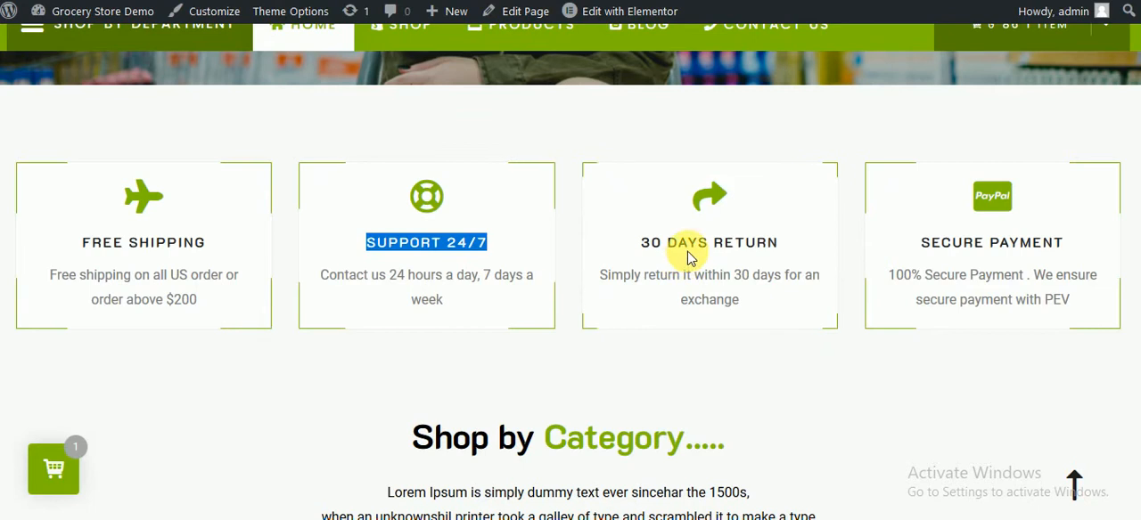
pyautogui.tripleClick(677, 248)
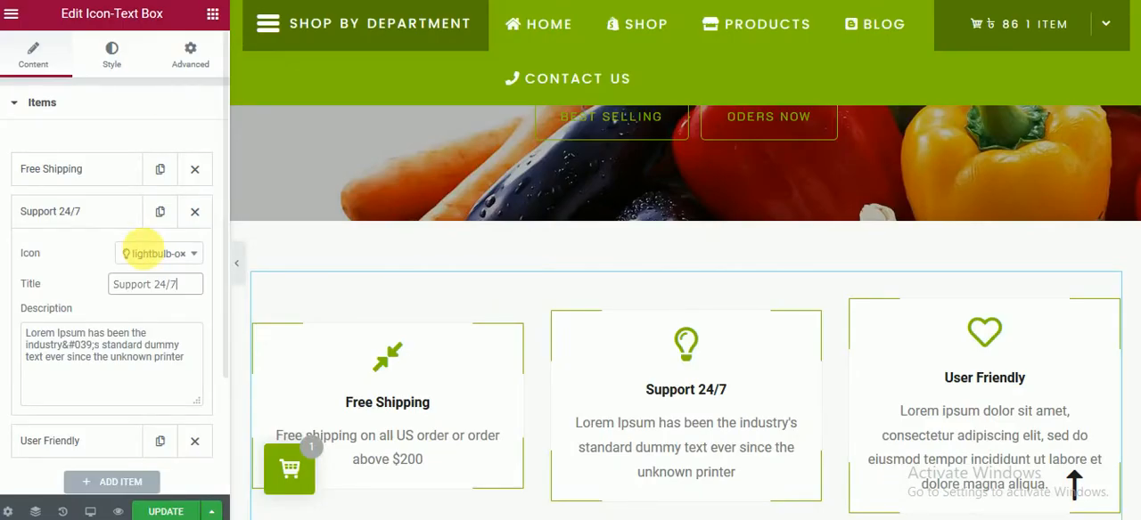
pyautogui.click(81, 438)
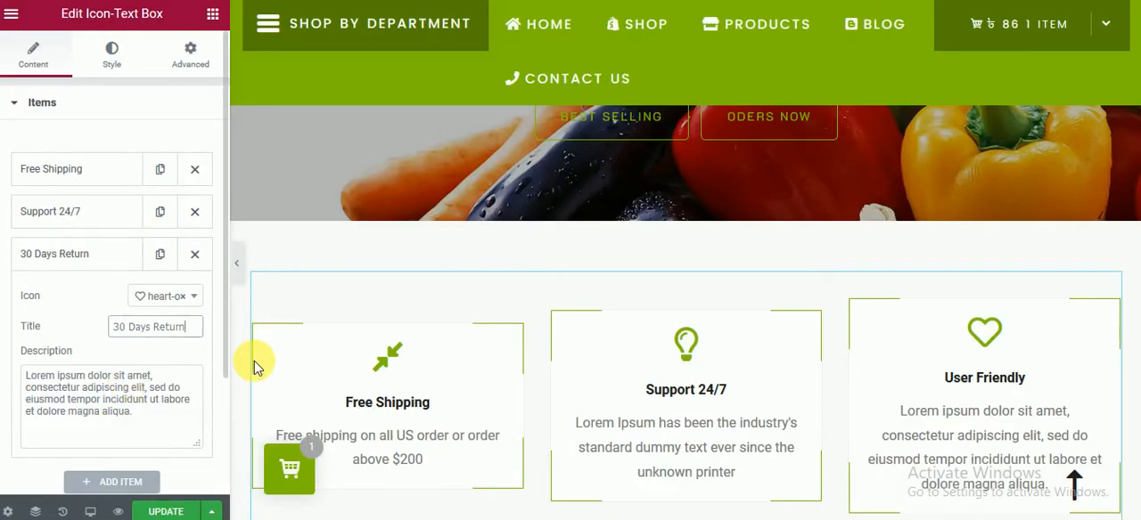
pyautogui.write('30 Days Return')
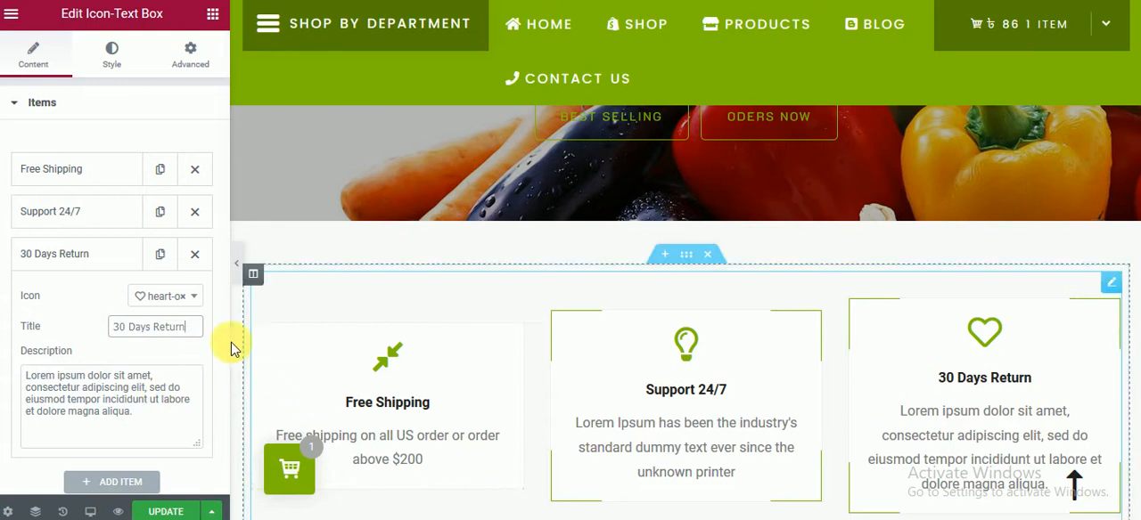
# Step: Copy the Free Shipping item's description into the Support 24/7 and 30 Days Return items, replacing their placeholder text
pyautogui.click(89, 169)
pyautogui.tripleClick(112, 303)
pyautogui.hotkey('ctrl', 'c')
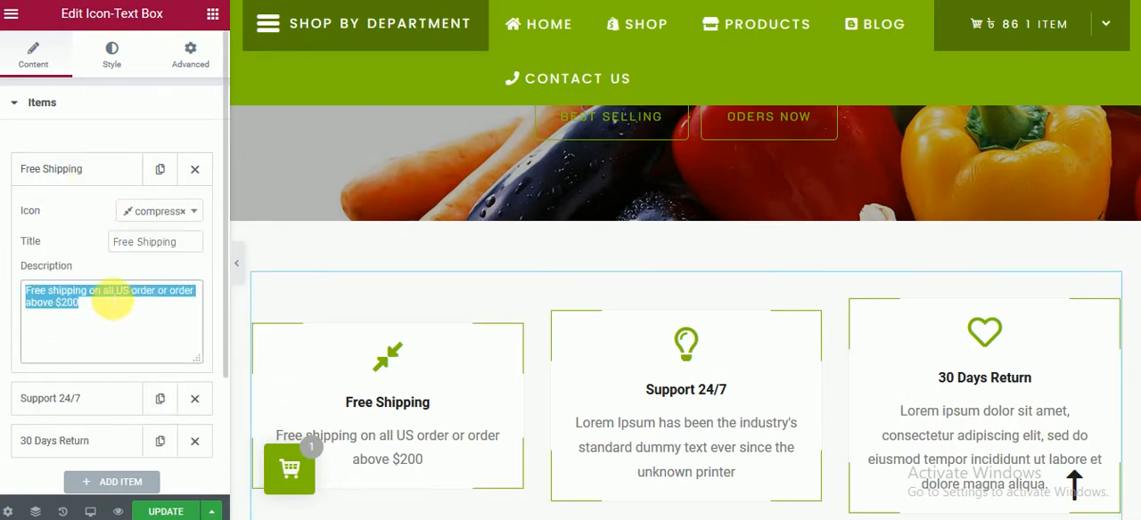
pyautogui.click(80, 401)
pyautogui.tripleClick(101, 375)
pyautogui.hotkey('ctrl', 'v')
pyautogui.scroll(-1, 107, 374)
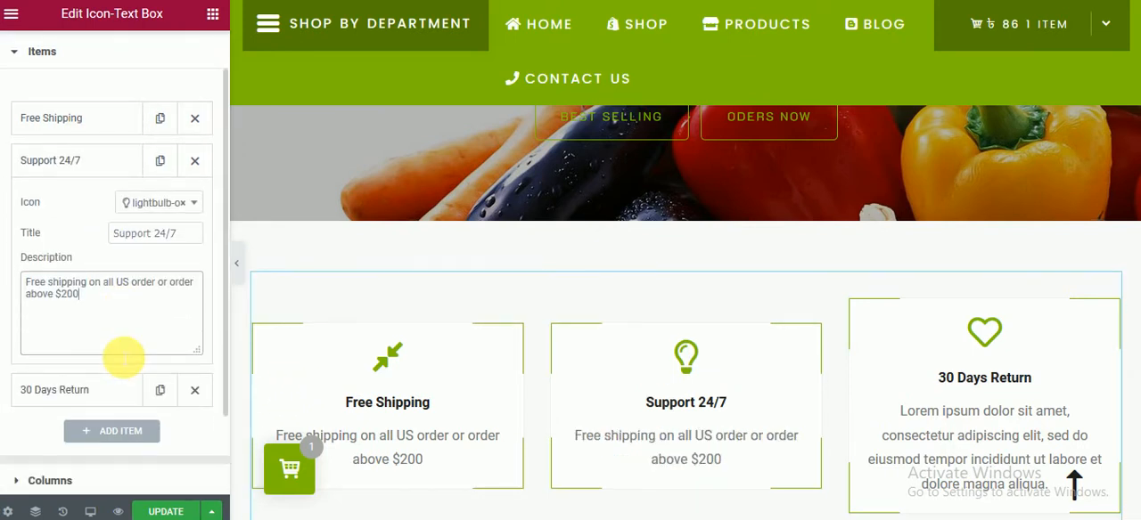
pyautogui.click(123, 399)
pyautogui.tripleClick(114, 376)
pyautogui.hotkey('ctrl', 'v')
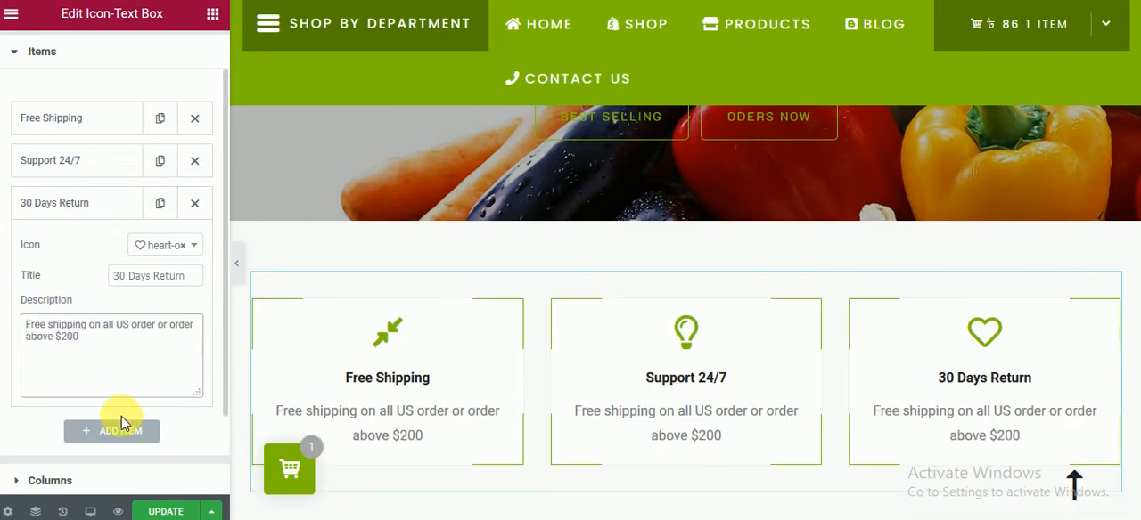
# Step: Add a fourth item to the icon-text box and title it "Secure Payment", copied from the demo page
pyautogui.click(123, 431)
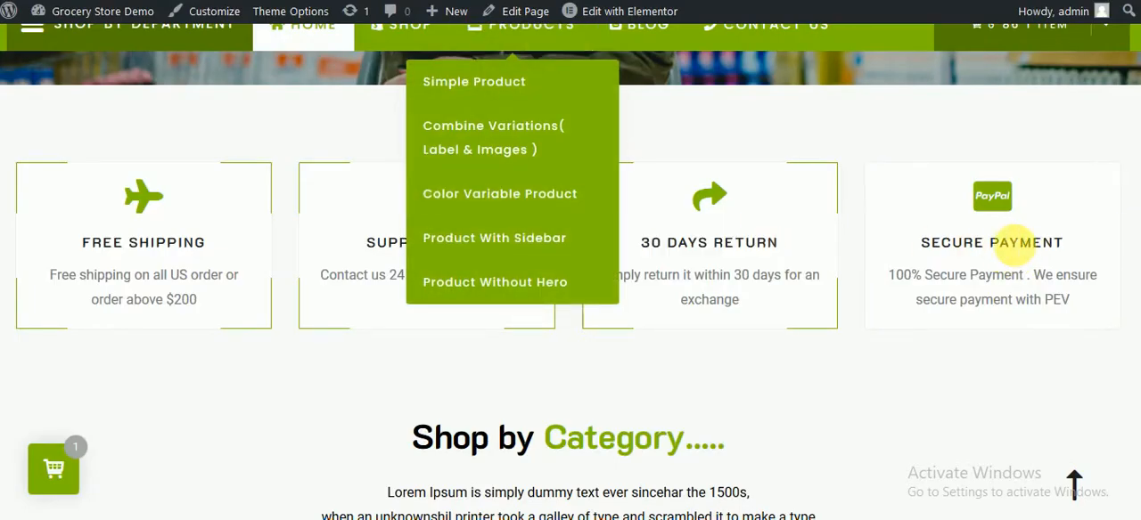
pyautogui.moveTo(1067, 242); pyautogui.dragTo(946, 196)
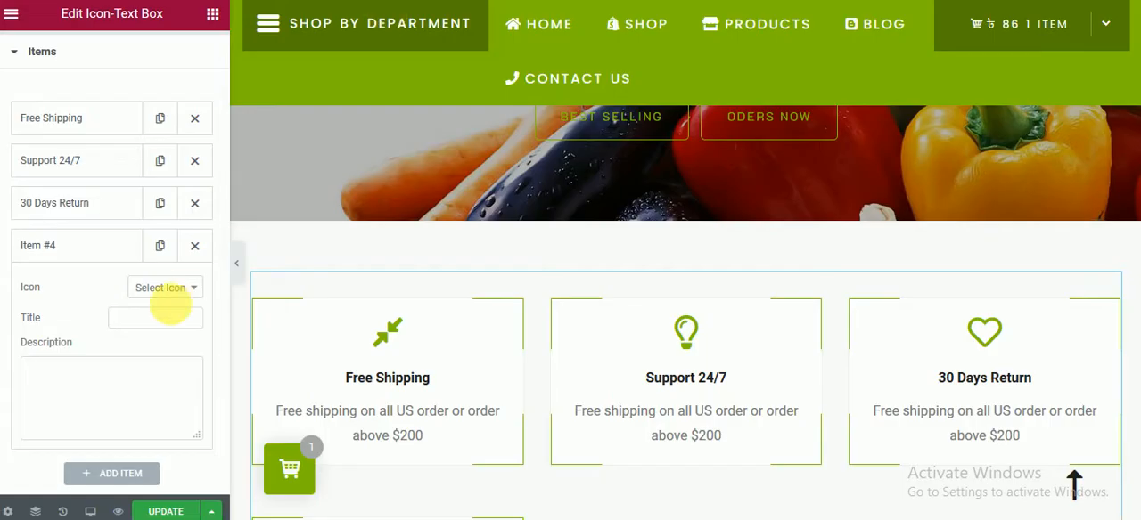
pyautogui.click(145, 319)
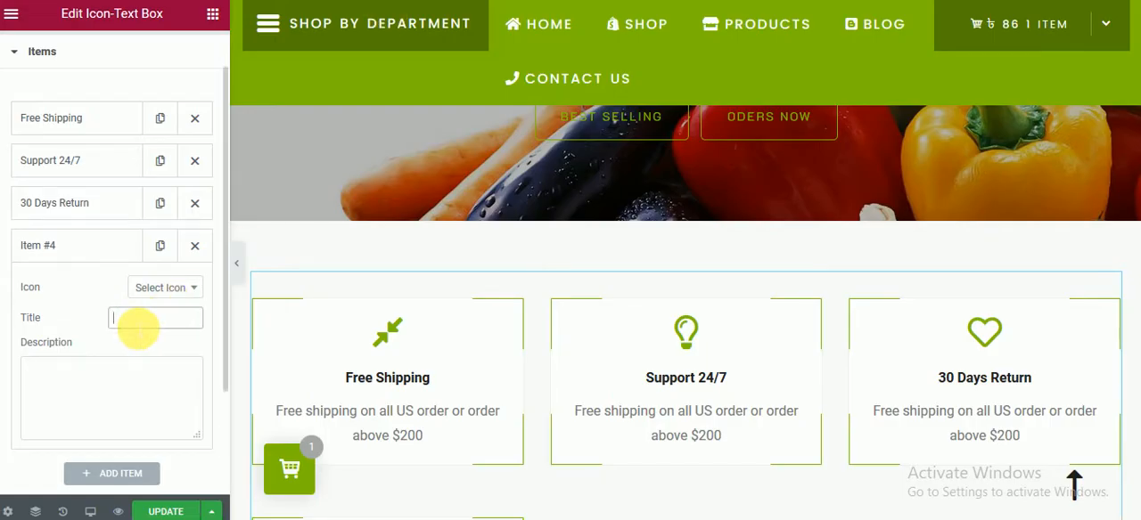
pyautogui.write('Secure Payment')
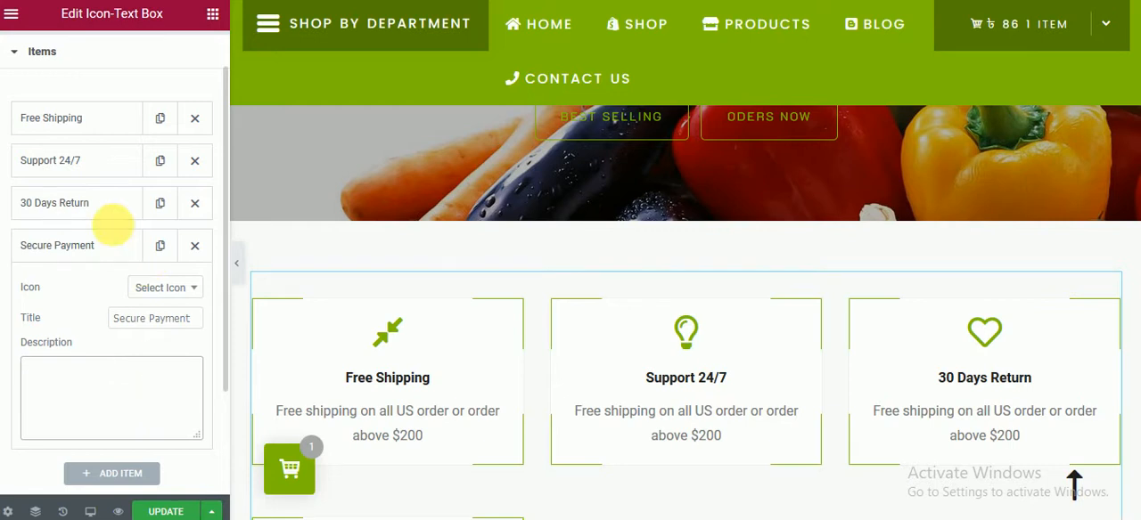
# Step: Copy the 30 Days Return item's description into the Secure Payment item and set its icon to gym-alt-1
pyautogui.click(98, 205)
pyautogui.tripleClick(174, 343)
pyautogui.hotkey('ctrl', 'c')
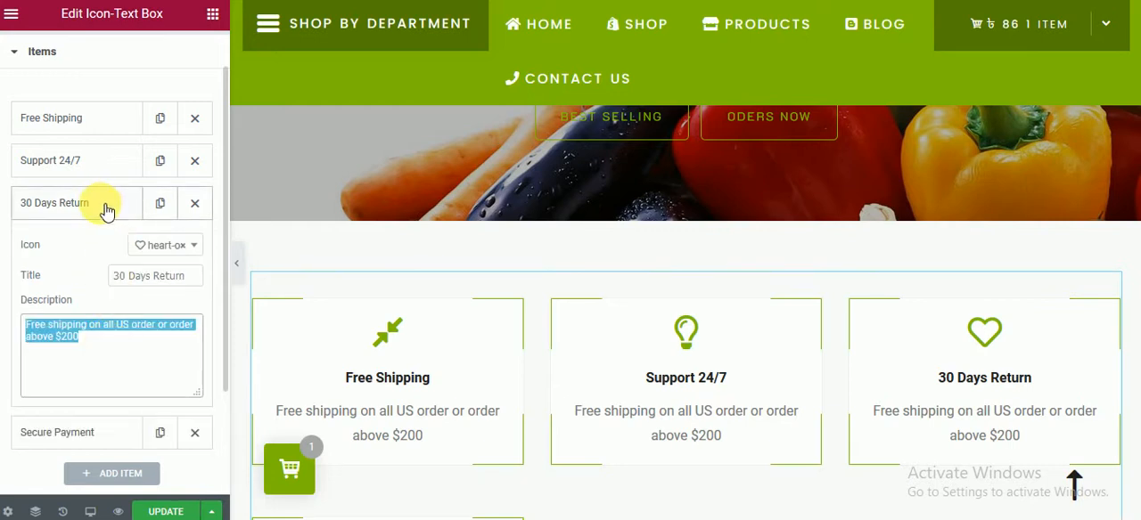
pyautogui.click(105, 207)
pyautogui.click(93, 254)
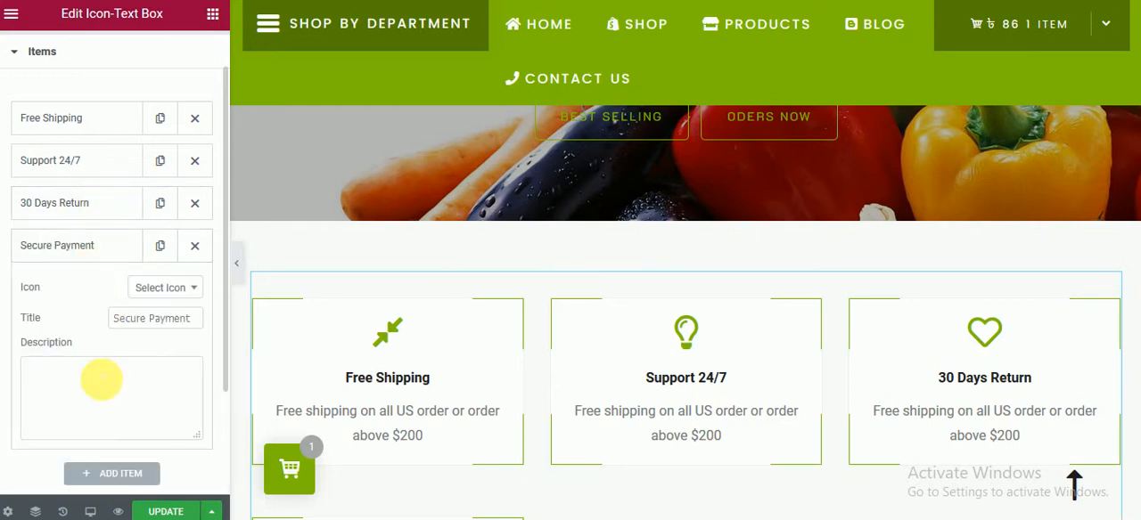
pyautogui.click(101, 380)
pyautogui.hotkey('ctrl', 'v')
pyautogui.click(179, 295)
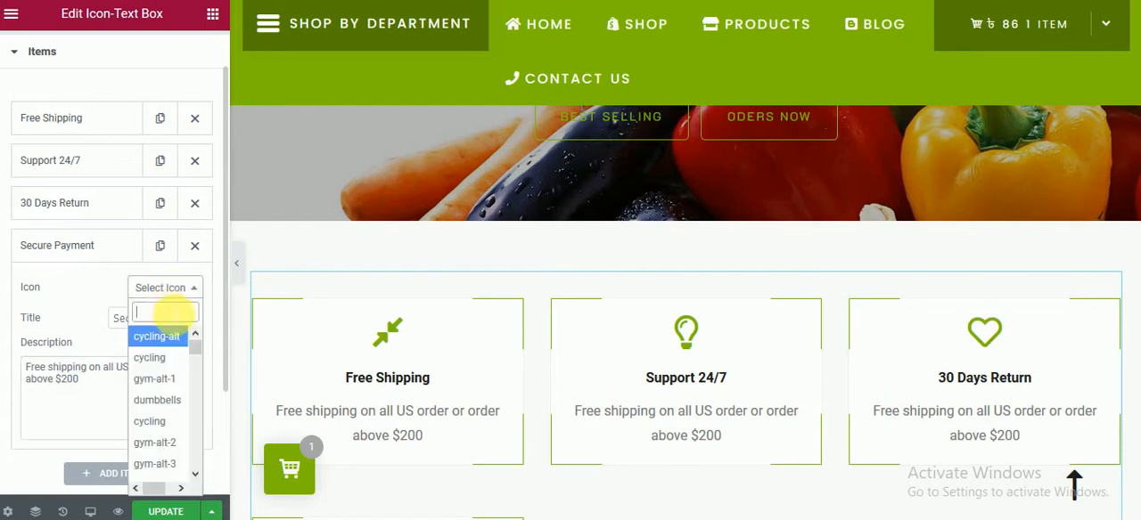
pyautogui.click(164, 370)
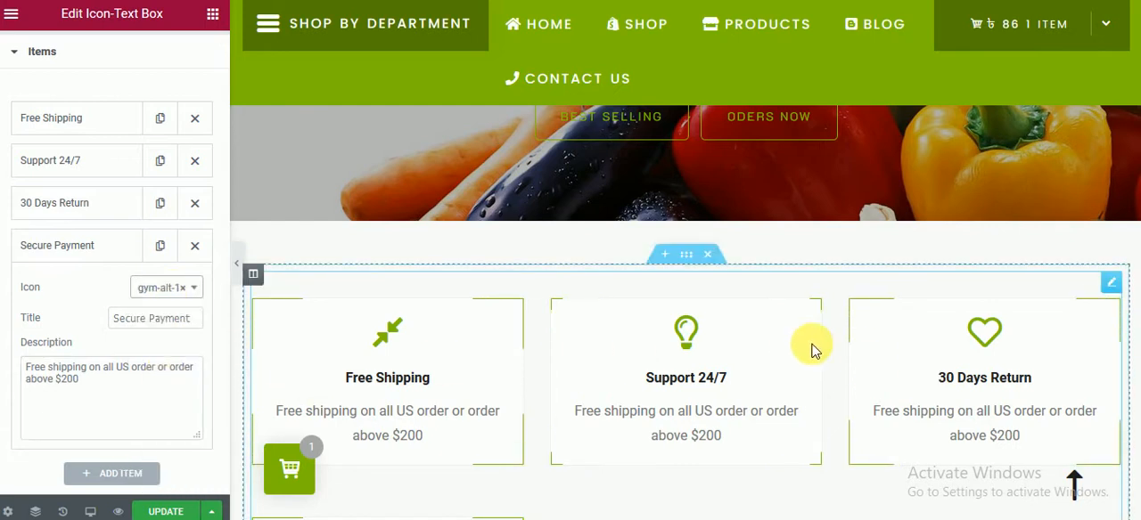
# Step: Set the icon-text box's desktop columns to Columns 4 and update the page
pyautogui.scroll(-3, 809, 341)
pyautogui.scroll(-3, 179, 419)
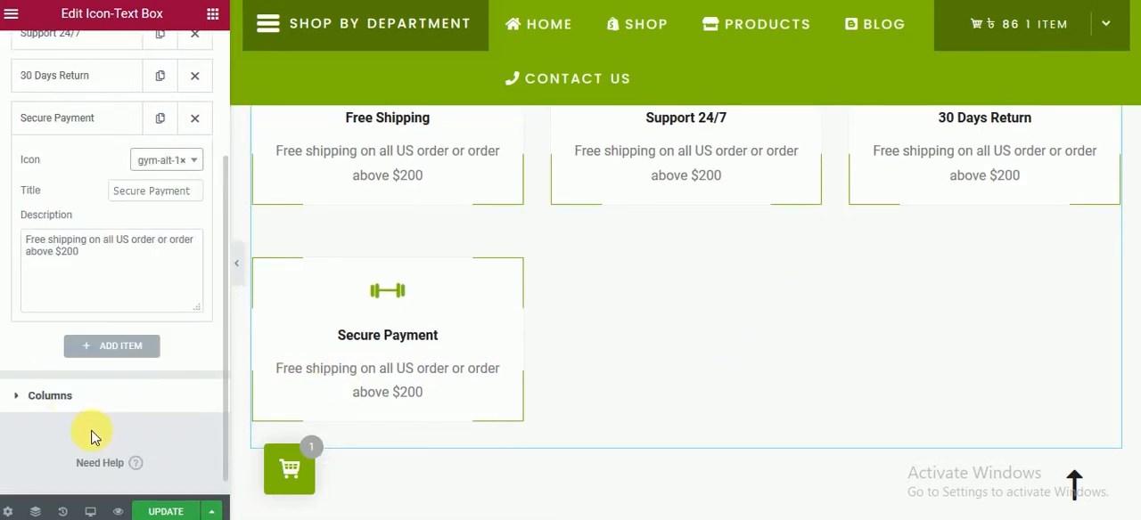
pyautogui.click(50, 396)
pyautogui.click(161, 186)
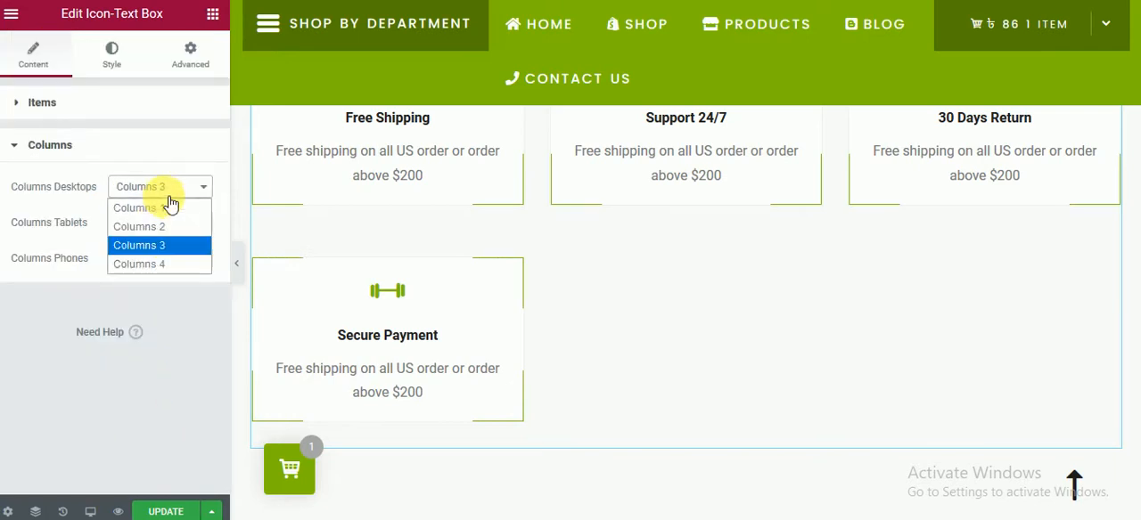
pyautogui.click(171, 259)
pyautogui.scroll(3, 660, 317)
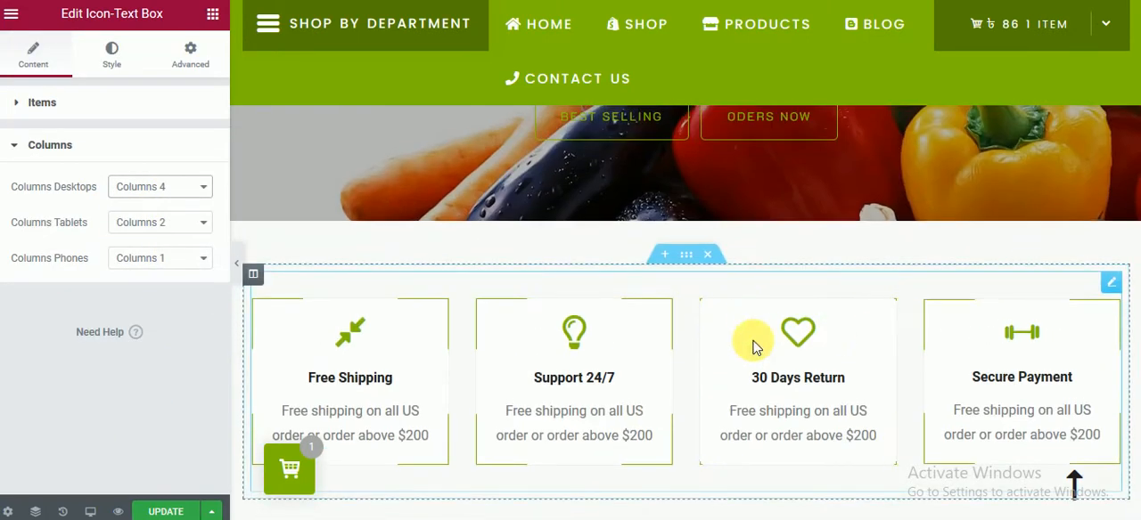
pyautogui.click(170, 512)
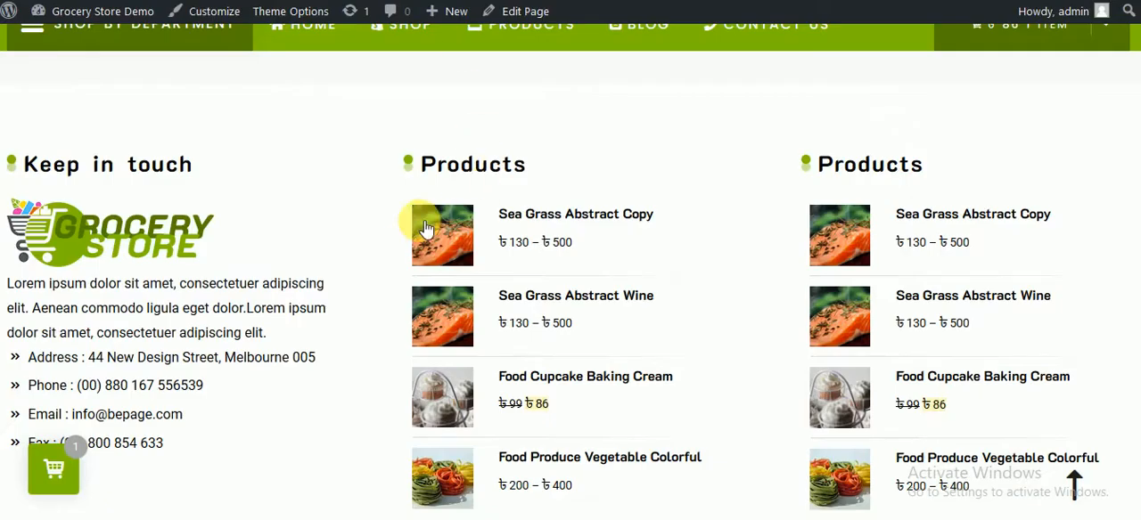
# Step: Review the icon boxes on the live page and the "Shop by Category" heading on the demo home page
pyautogui.scroll(2, 400, 224)
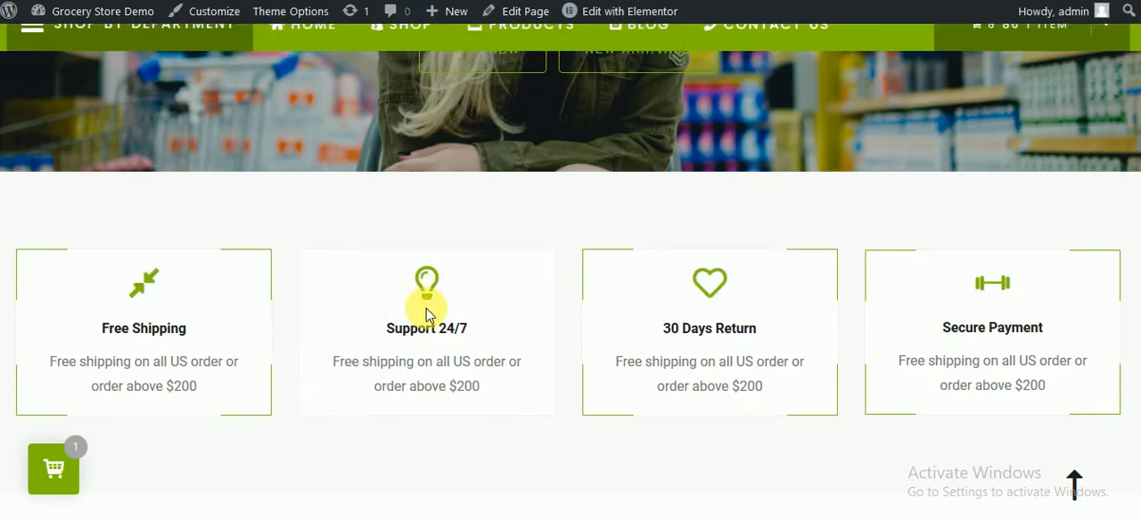
pyautogui.moveTo(401, 25)
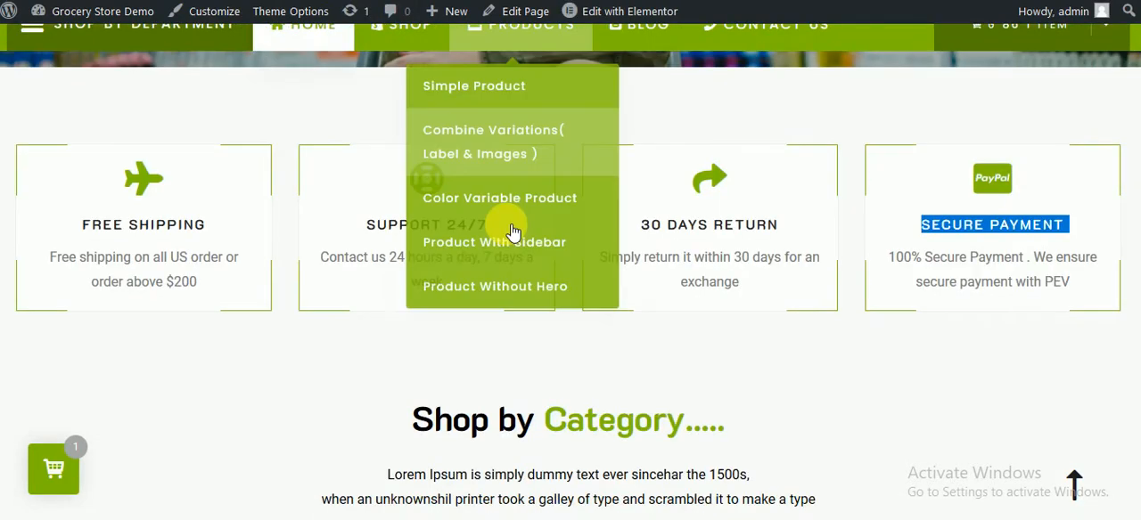
pyautogui.scroll(-3, 720, 191)
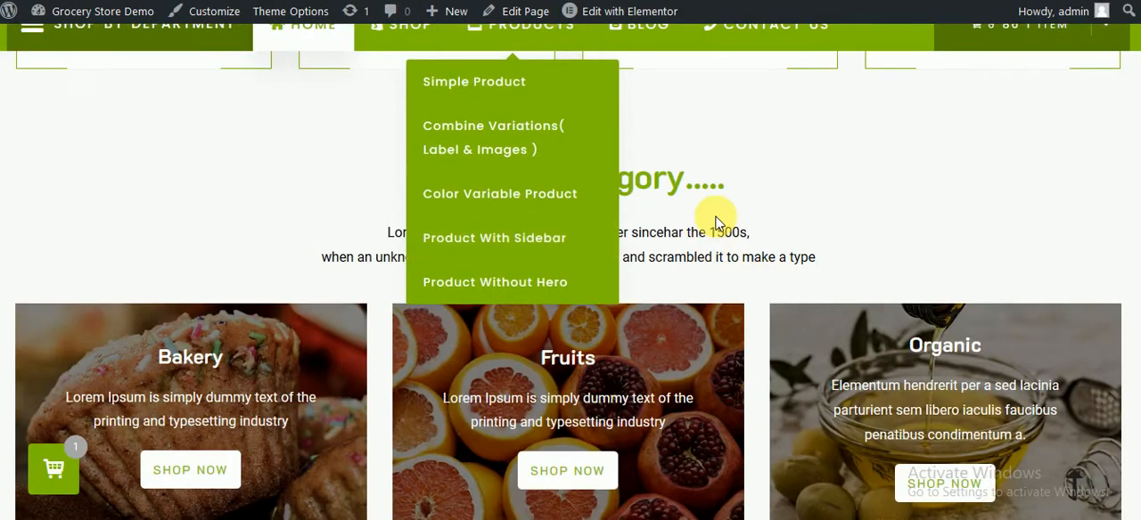
pyautogui.tripleClick(584, 187)
pyautogui.hotkey('ctrl', 'c')
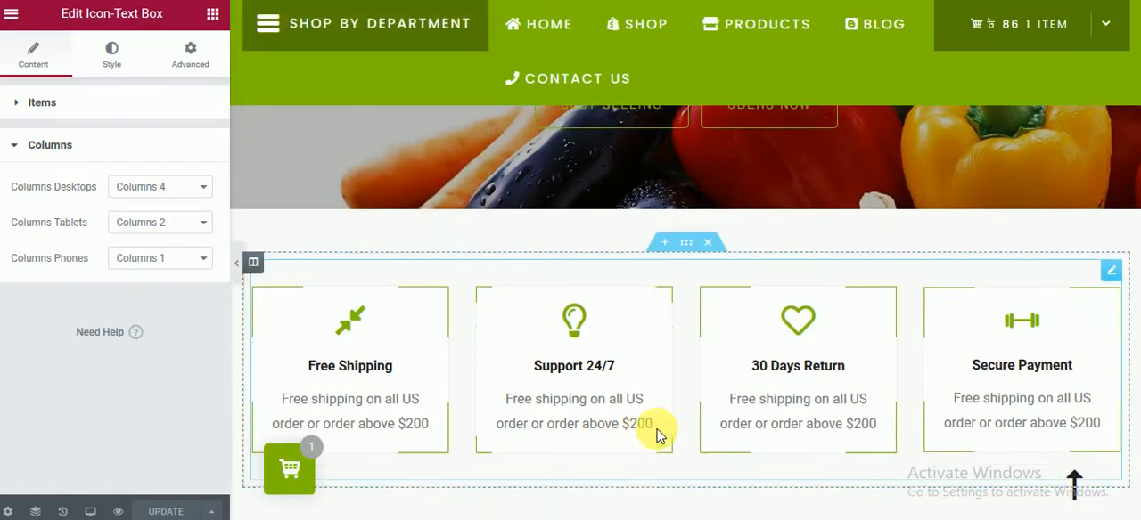
# Step: Add a single-column section below the icon boxes and bring up the widget list
pyautogui.scroll(-2, 657, 434)
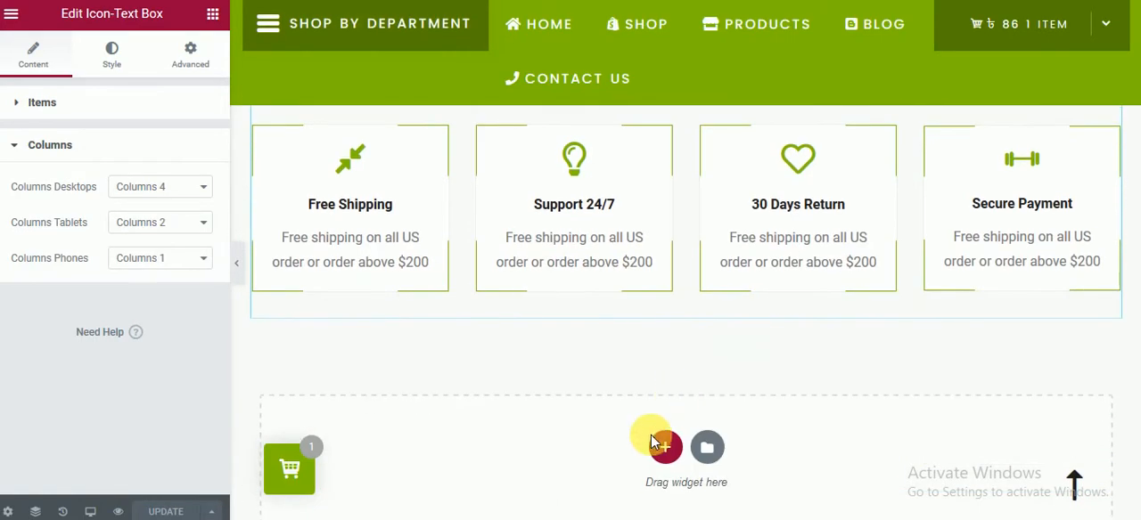
pyautogui.click(663, 449)
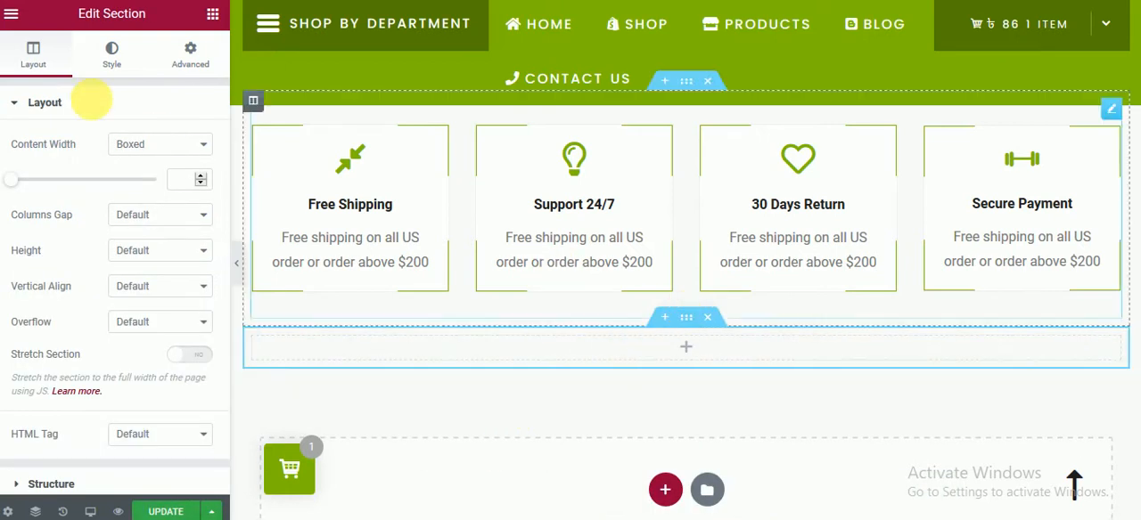
pyautogui.click(212, 16)
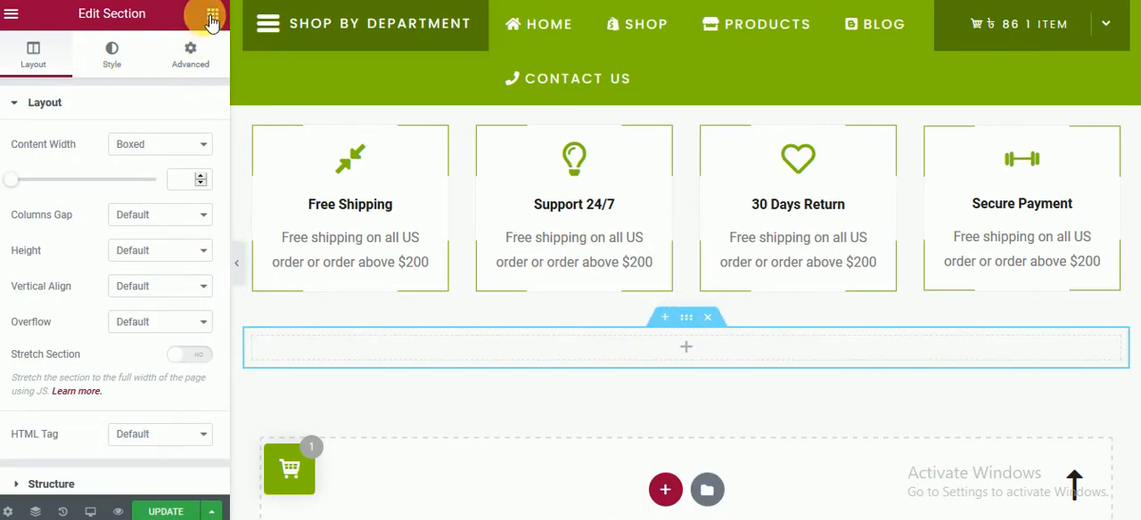
# Step: Unlink the new section's margin values, try a top margin of 100 px, and set it to 60 px
pyautogui.click(692, 327)
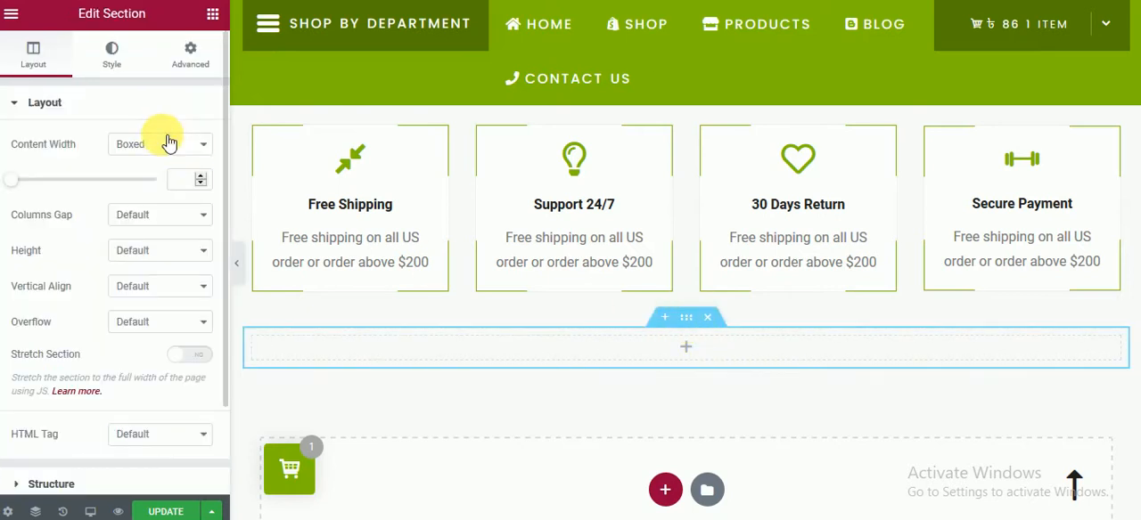
pyautogui.click(181, 72)
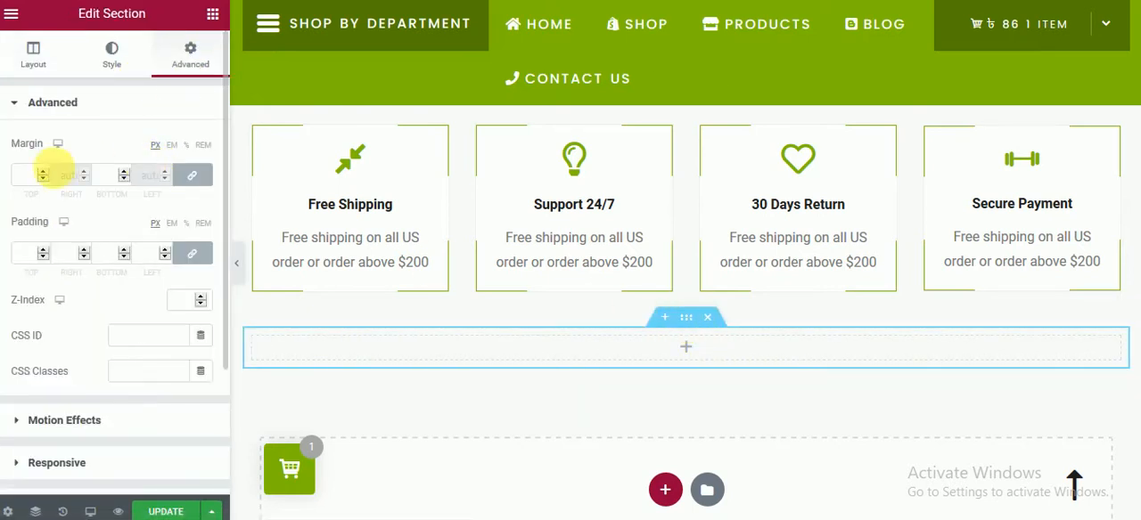
pyautogui.click(190, 179)
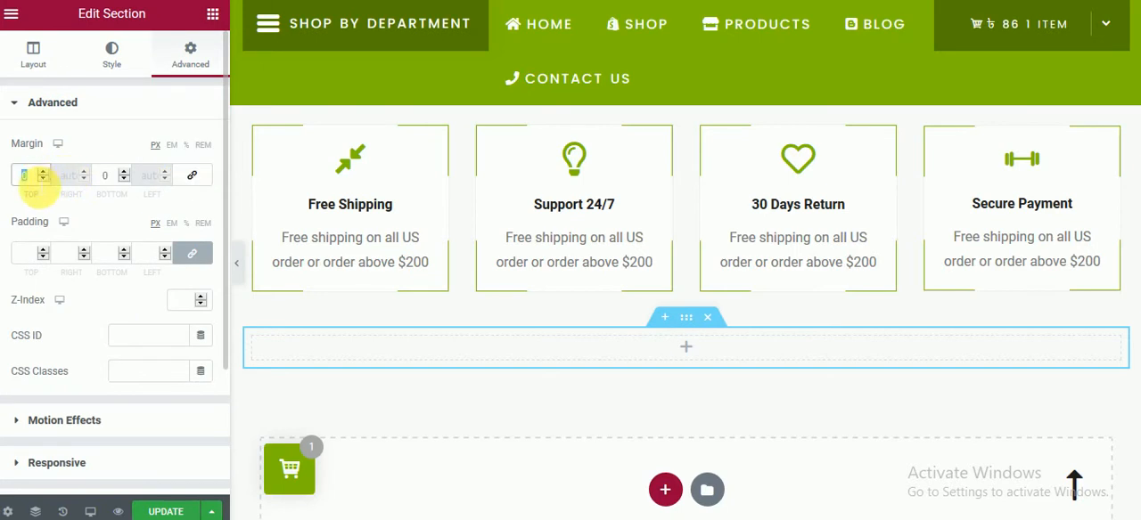
pyautogui.write('100')
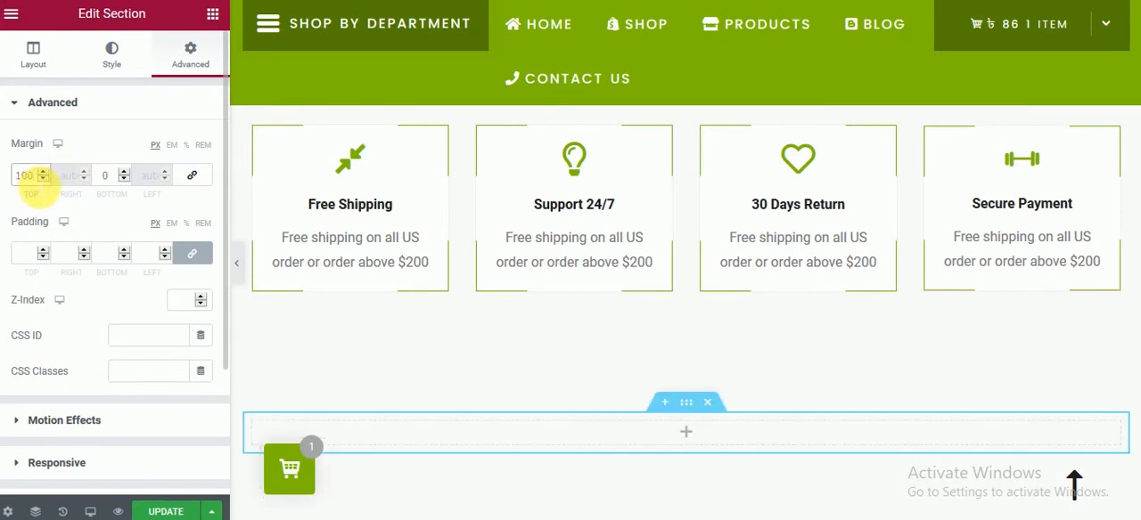
pyautogui.press('BackSpace')
pyautogui.press('BackSpace')
pyautogui.press('BackSpace')
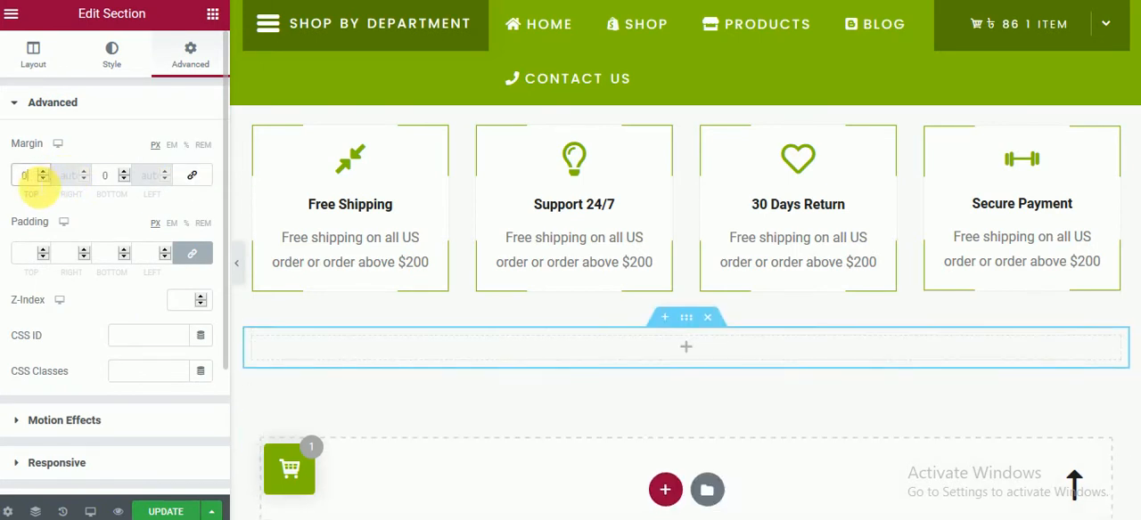
pyautogui.write('60')
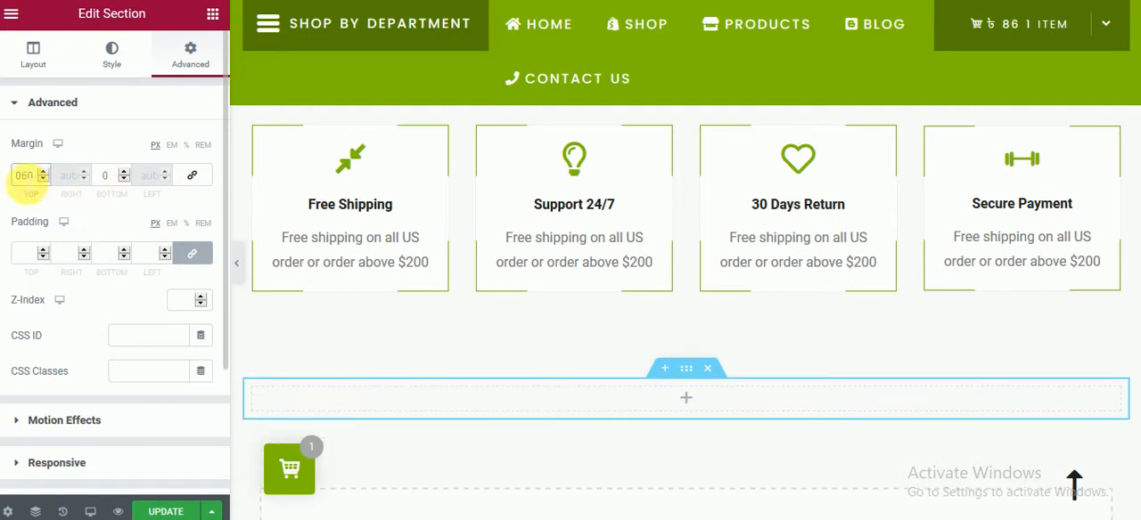
# Step: Add a Section Heading to the new section with title "Shop by Category....." and description "We are digital thinkers .. Shop by Category....."
pyautogui.click(694, 402)
pyautogui.scroll(-5, 133, 365)
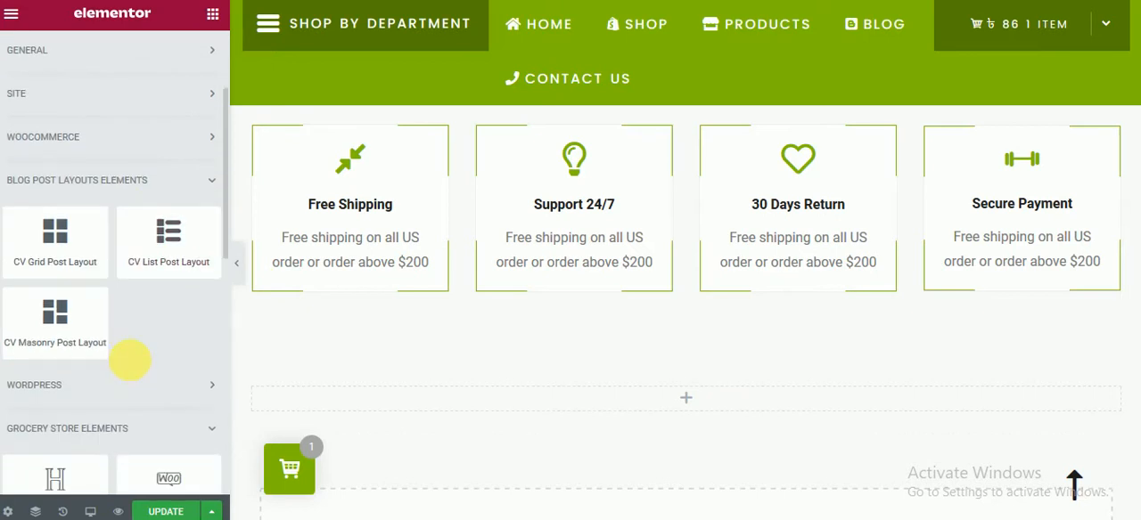
pyautogui.scroll(-3, 141, 369)
pyautogui.moveTo(46, 145); pyautogui.dragTo(708, 408)
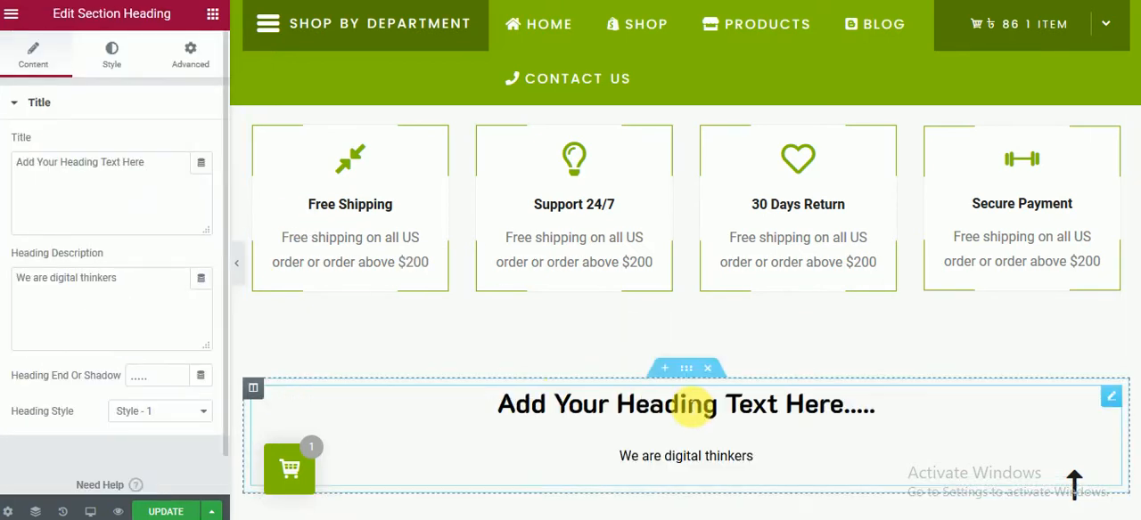
pyautogui.hotkey('ctrl', 'v')
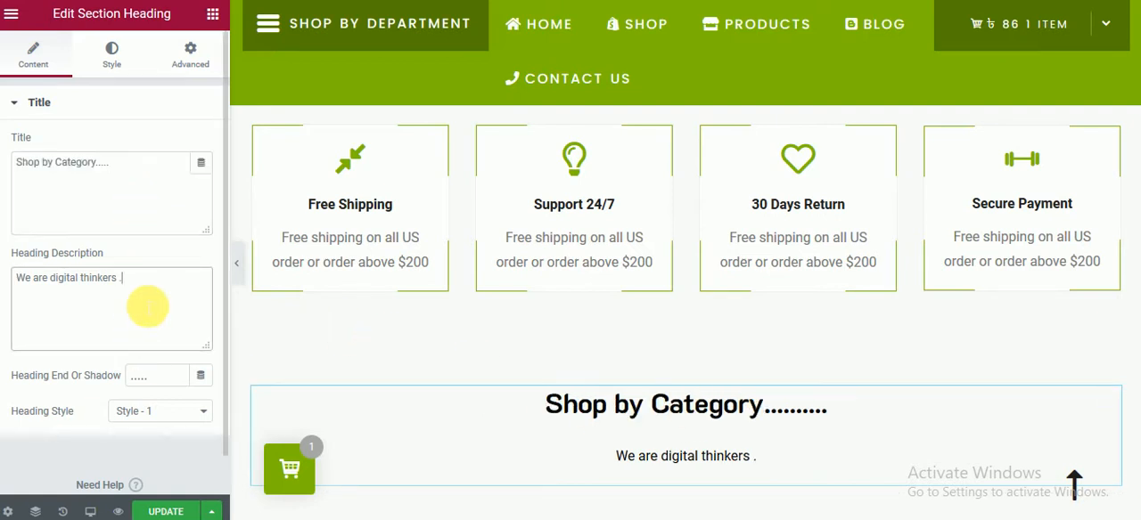
pyautogui.hotkey('ctrl', 'v')
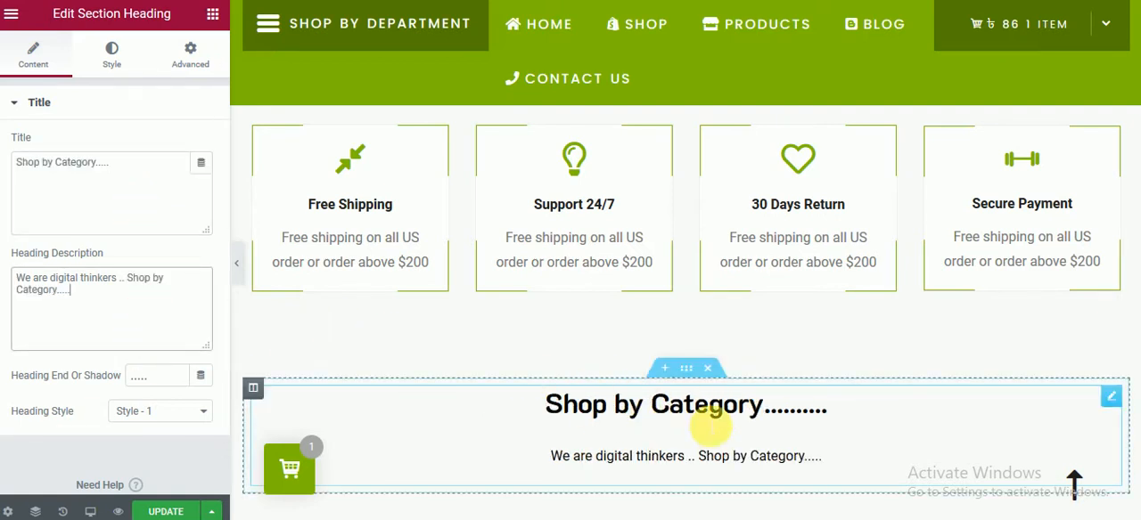
# Step: Change the "Shop by Category" heading's tag to H1 in its style settings
pyautogui.click(114, 52)
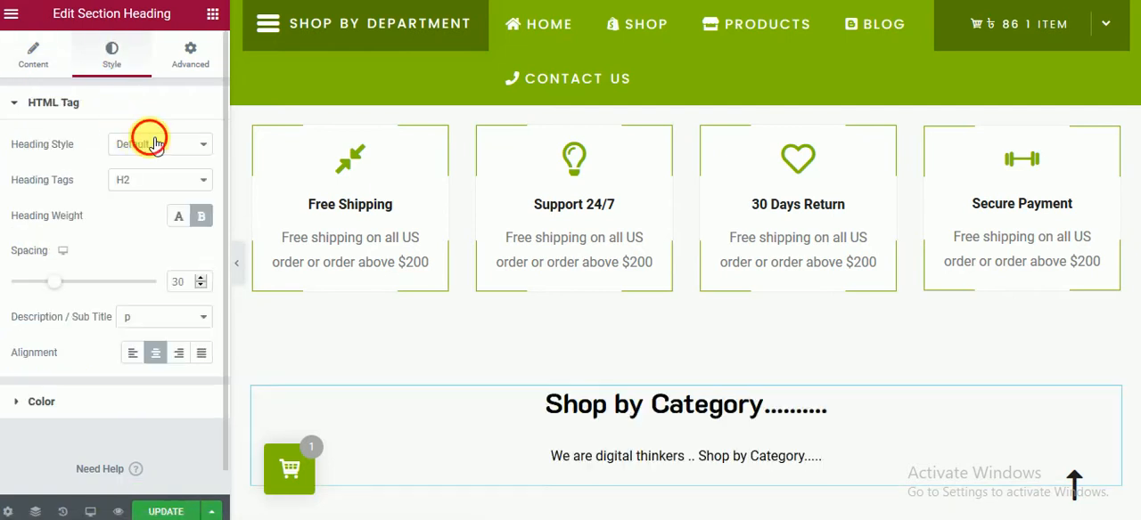
pyautogui.click(149, 141)
pyautogui.click(129, 131)
pyautogui.click(80, 107)
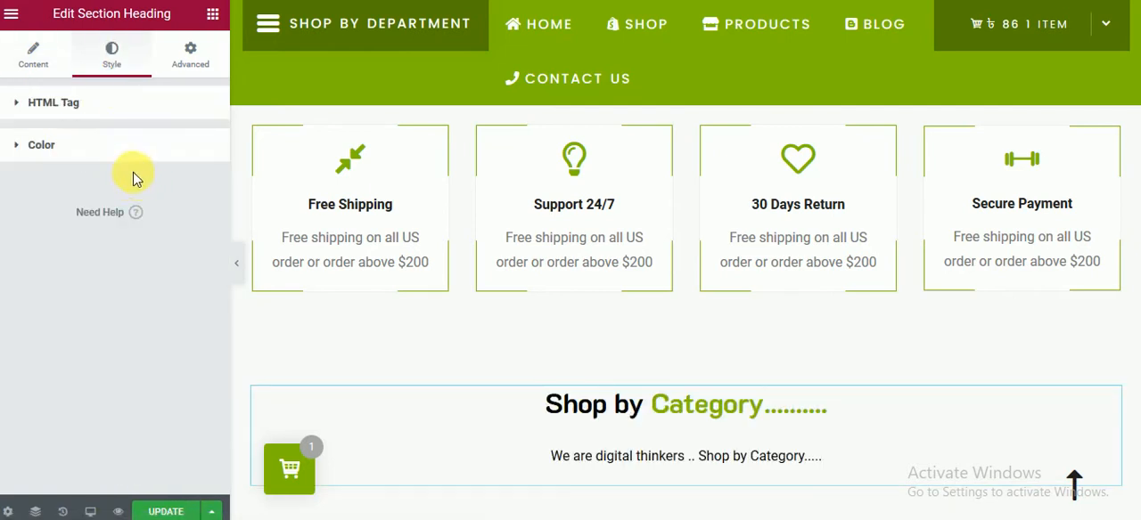
pyautogui.click(110, 107)
pyautogui.click(160, 180)
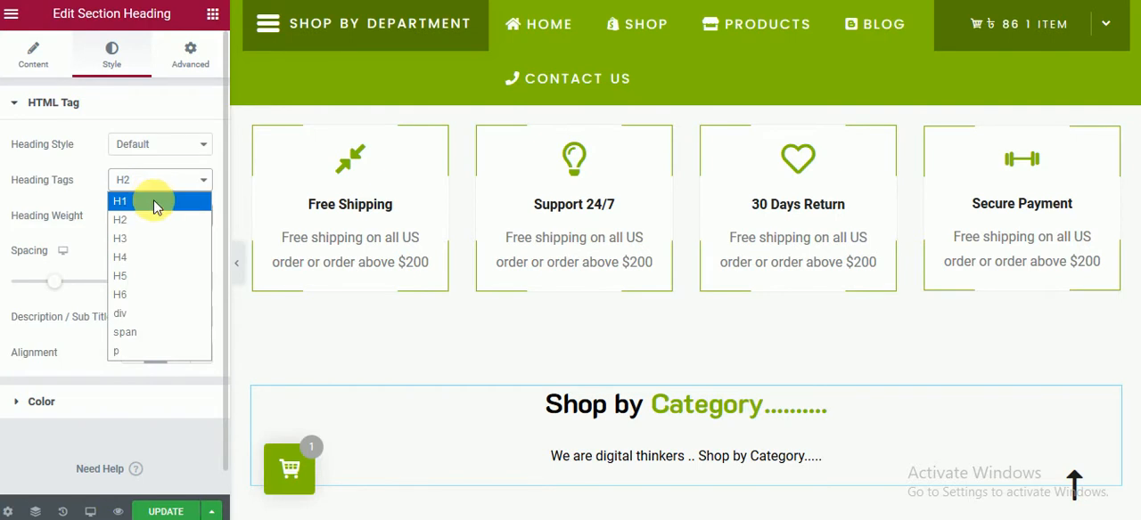
pyautogui.click(158, 200)
pyautogui.scroll(-2, 661, 408)
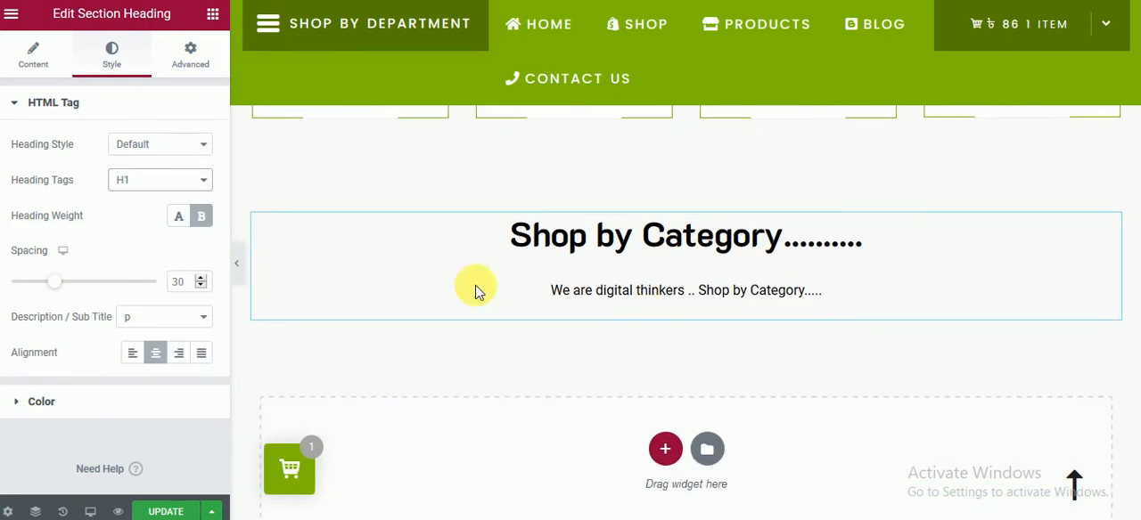
# Step: Add a Product Category - Grids widget below the "Shop by Category" heading
pyautogui.click(212, 13)
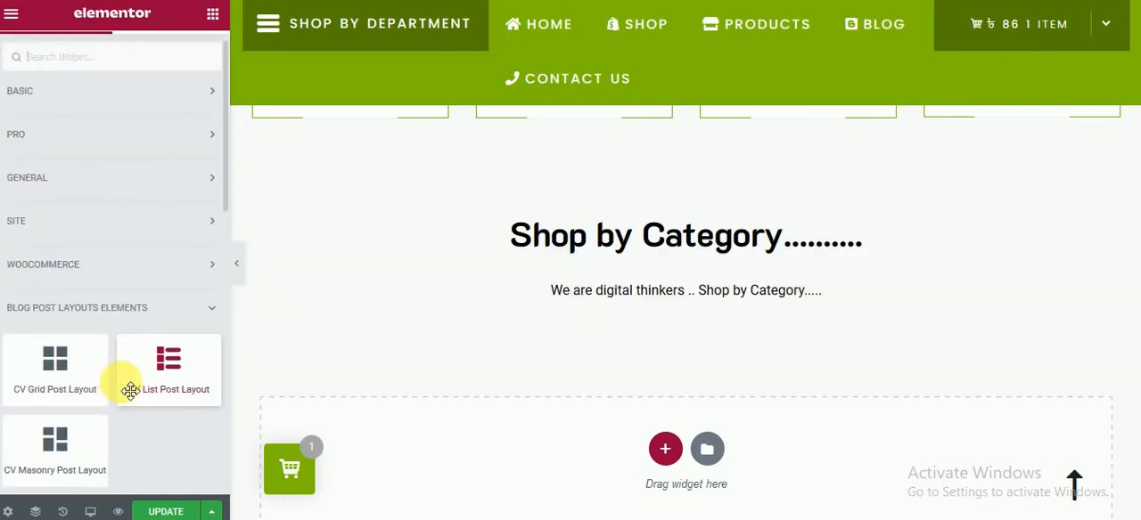
pyautogui.scroll(-2, 125, 383)
pyautogui.scroll(-3, 131, 400)
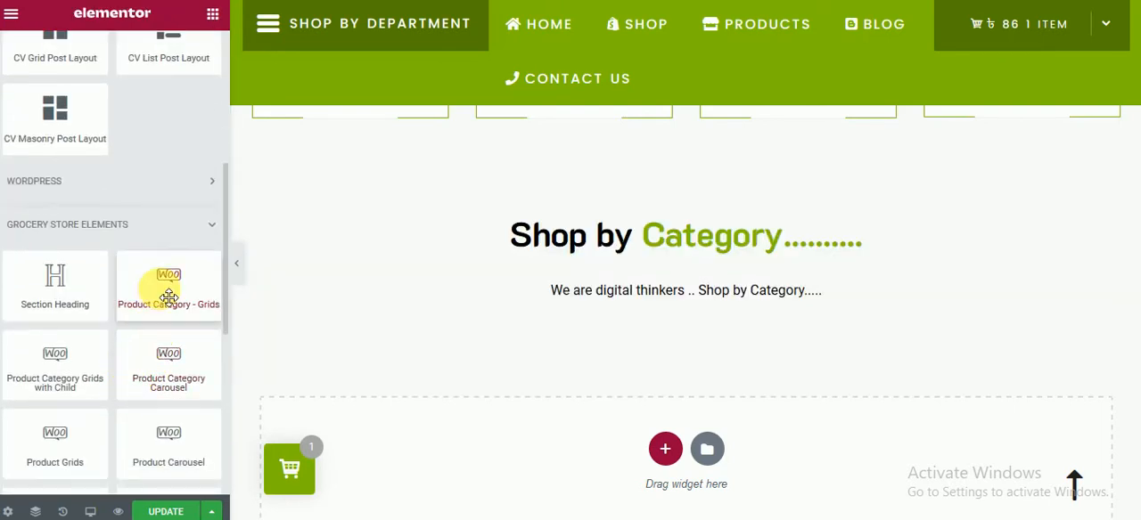
pyautogui.moveTo(168, 297); pyautogui.dragTo(731, 407)
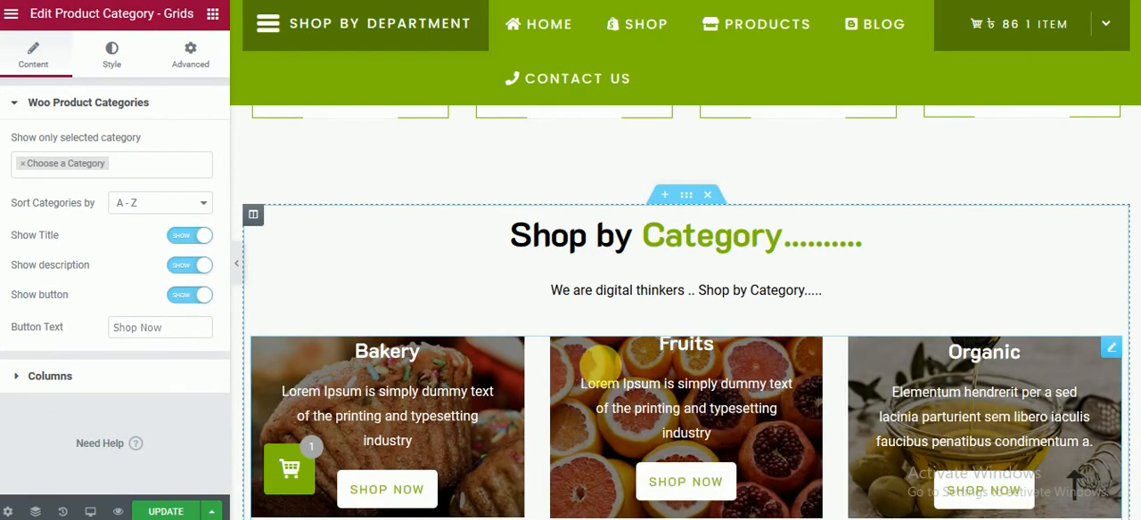
# Step: Limit the category grid to the Fruits, Bakery and Organic categories
pyautogui.scroll(-1, 343, 316)
pyautogui.click(53, 165)
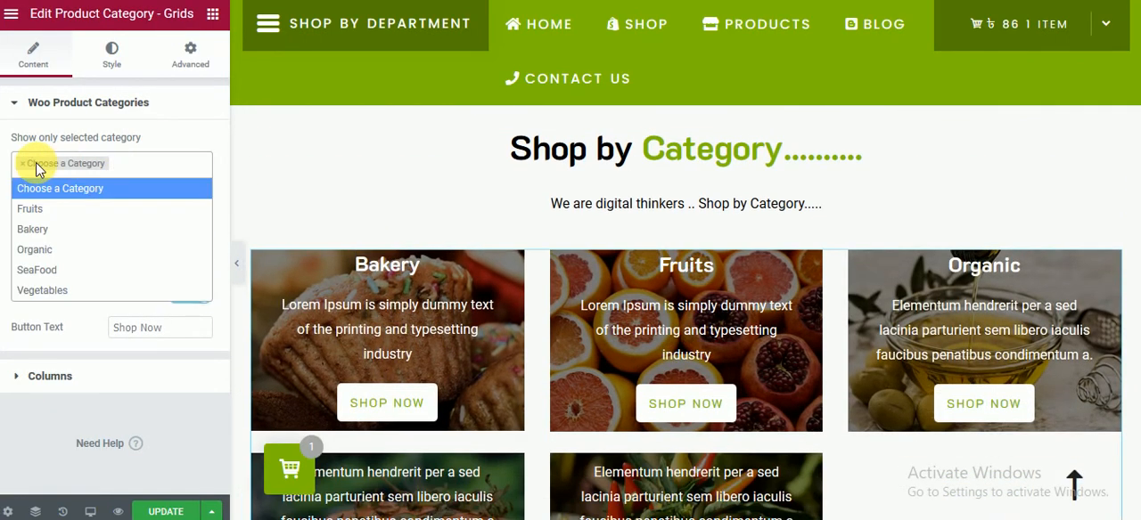
pyautogui.click(36, 166)
pyautogui.click(40, 169)
pyautogui.click(40, 212)
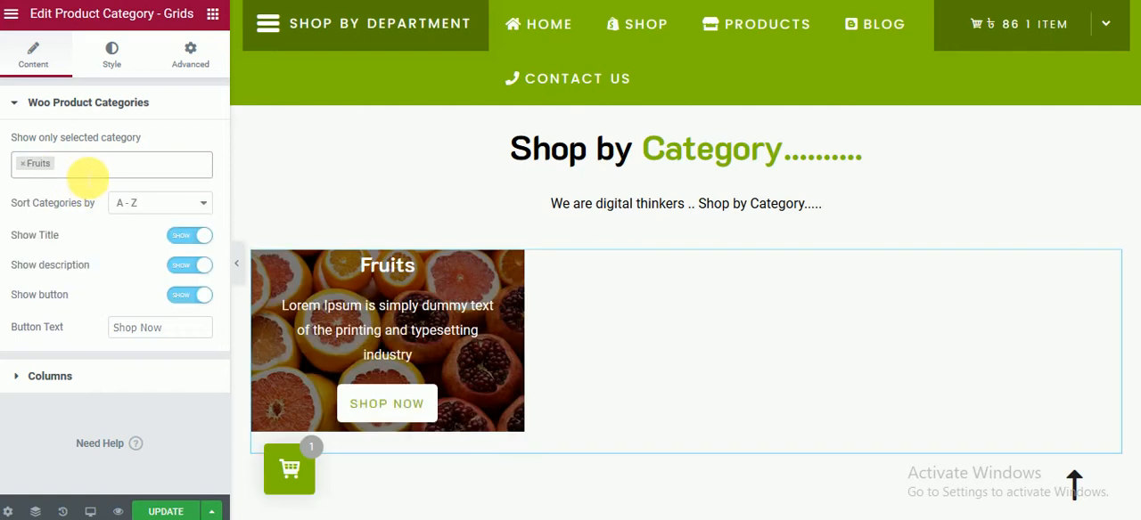
pyautogui.click(94, 169)
pyautogui.click(89, 228)
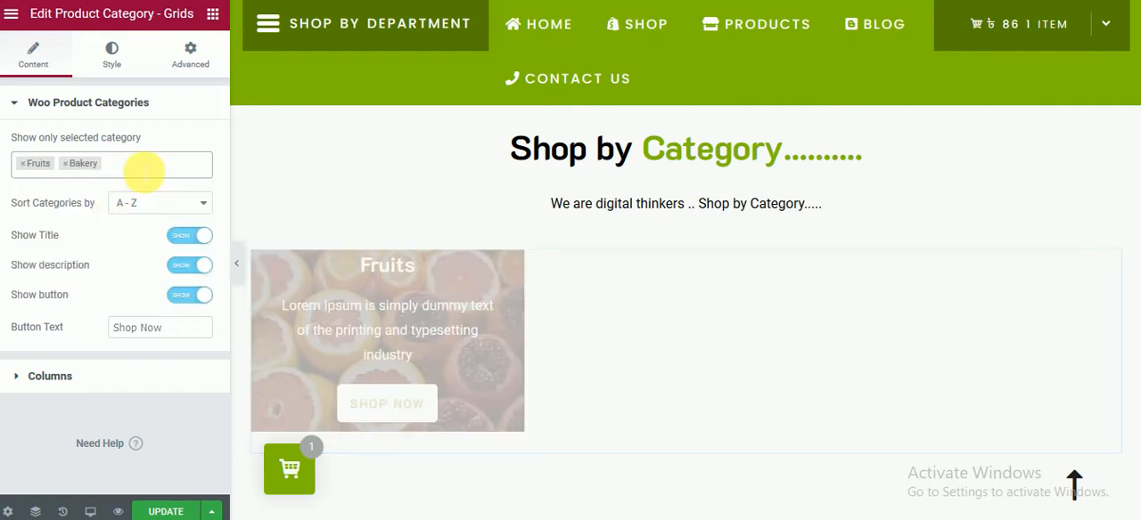
pyautogui.click(143, 172)
pyautogui.click(126, 252)
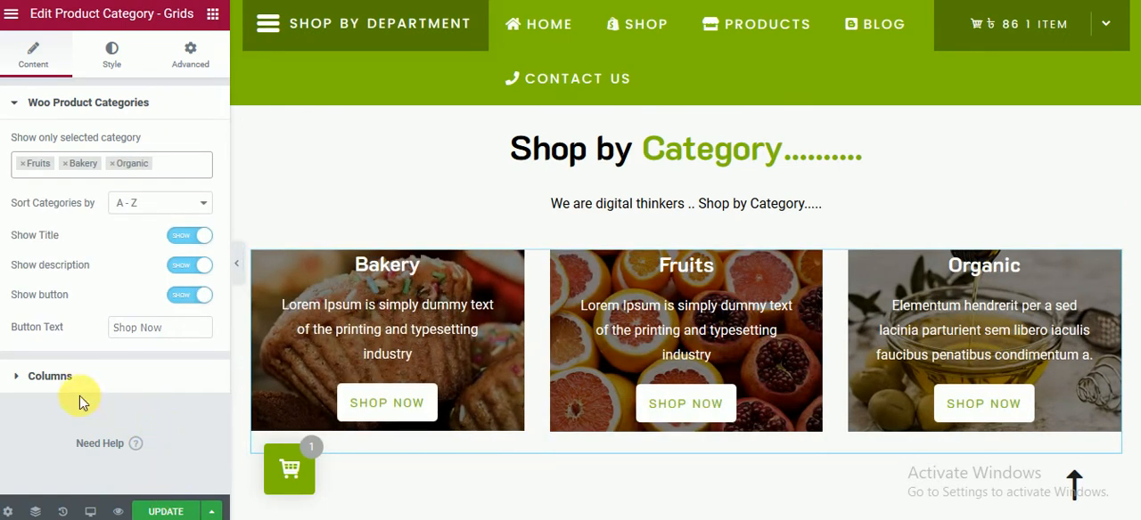
# Step: Turn on column spacing for the category grid and update the page
pyautogui.click(109, 378)
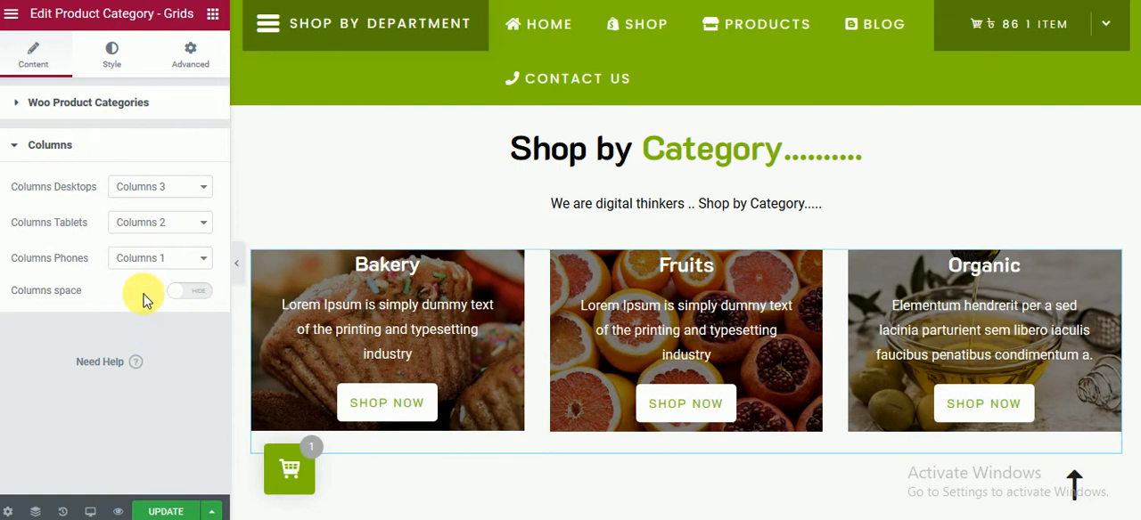
pyautogui.click(190, 293)
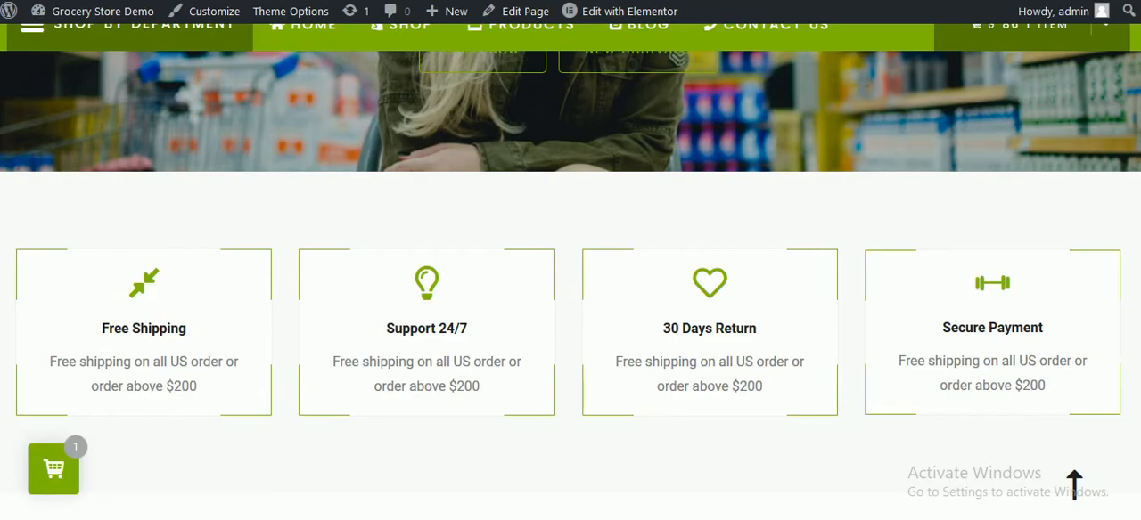
# Step: Review the category section on the live page and the "New Arrivals" section on the demo home page
pyautogui.moveTo(505, 300)
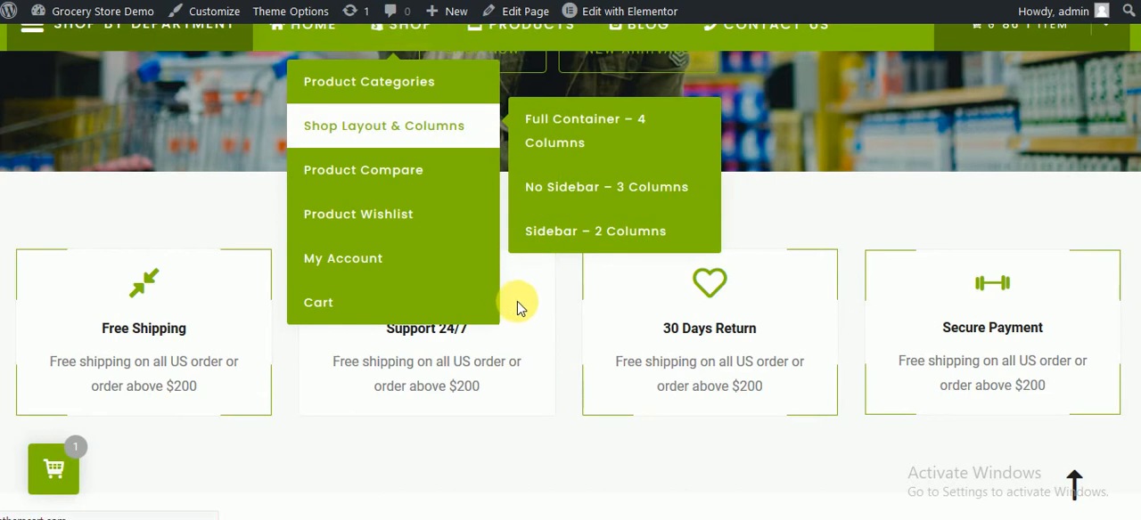
pyautogui.scroll(-8, 571, 335)
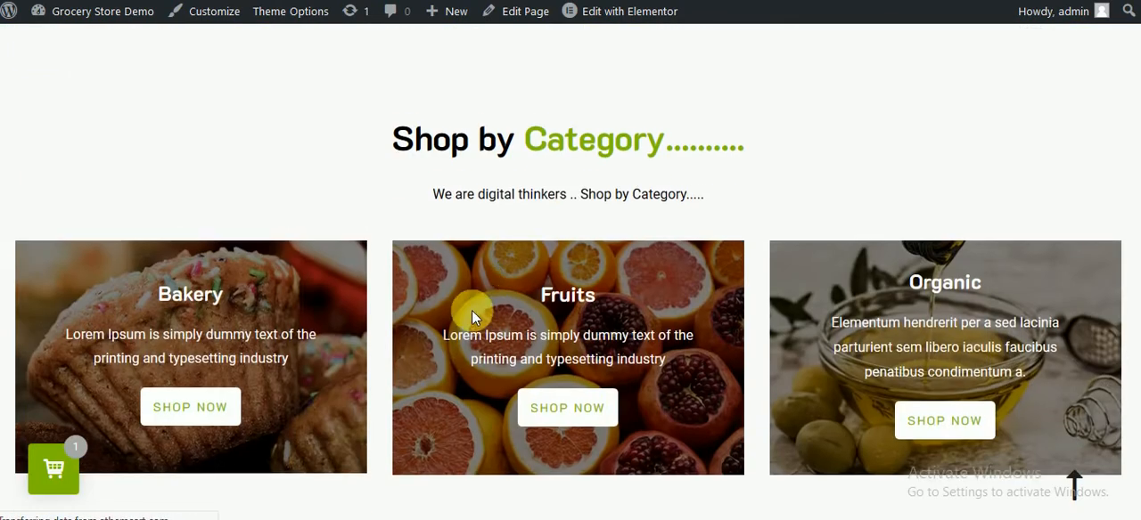
pyautogui.scroll(2, 630, 242)
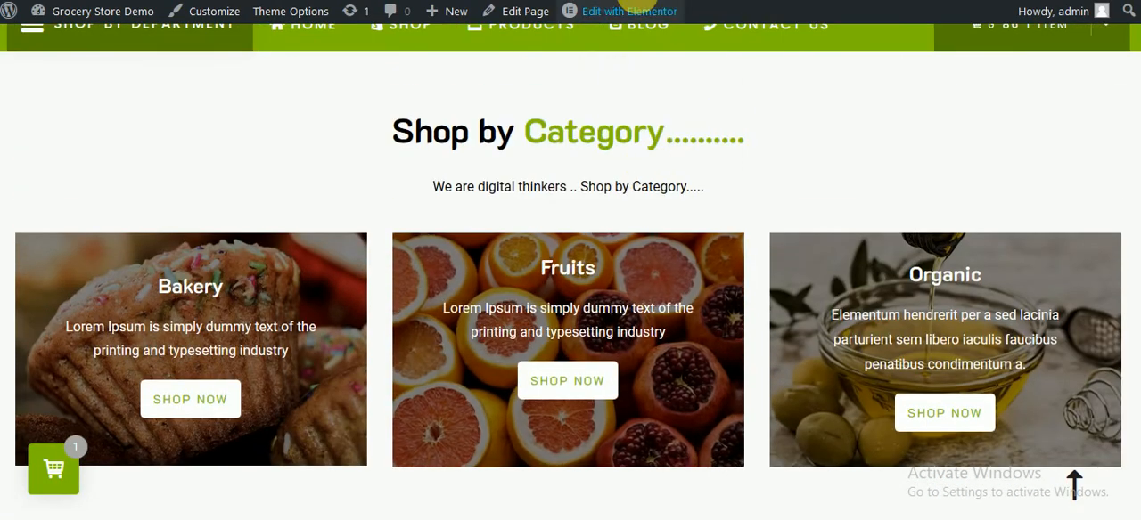
pyautogui.tripleClick(580, 183)
pyautogui.scroll(-5, 595, 285)
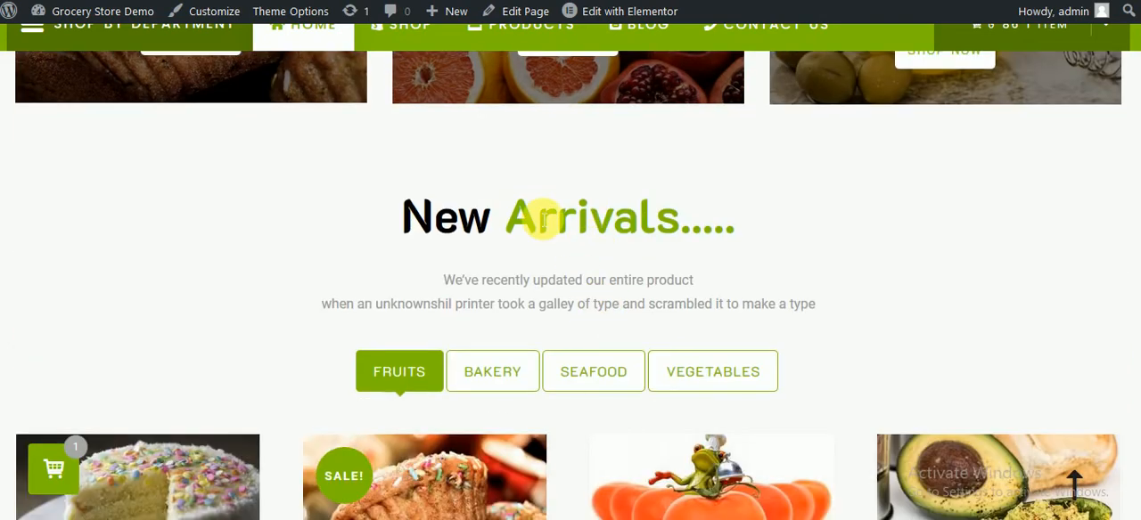
pyautogui.tripleClick(530, 216)
pyautogui.hotkey('ctrl', 'c')
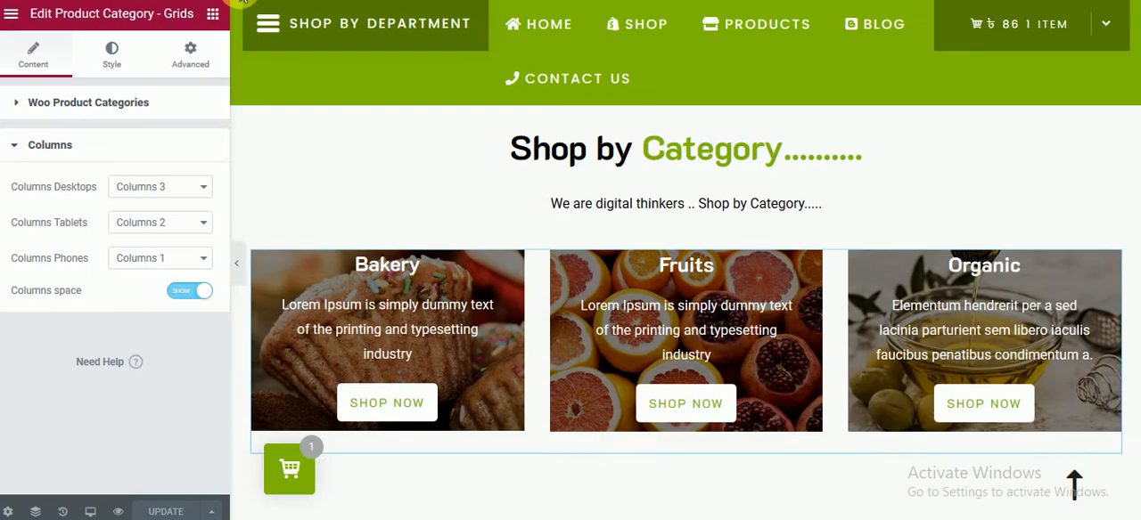
# Step: Add a single-column section below the category grid and set its linked top and bottom margins to 60 px
pyautogui.scroll(-5, 516, 323)
pyautogui.click(666, 326)
pyautogui.click(467, 355)
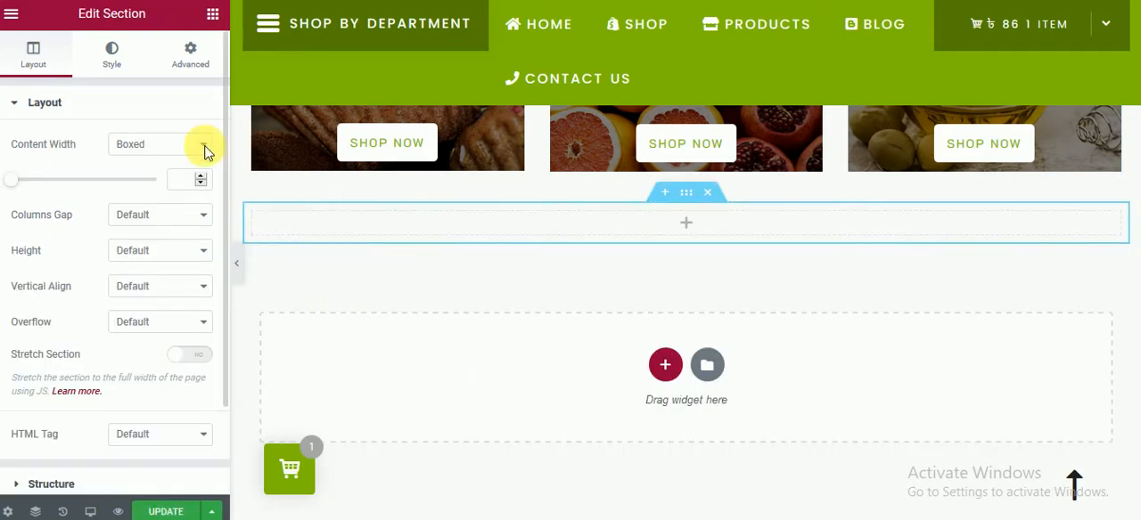
pyautogui.click(203, 63)
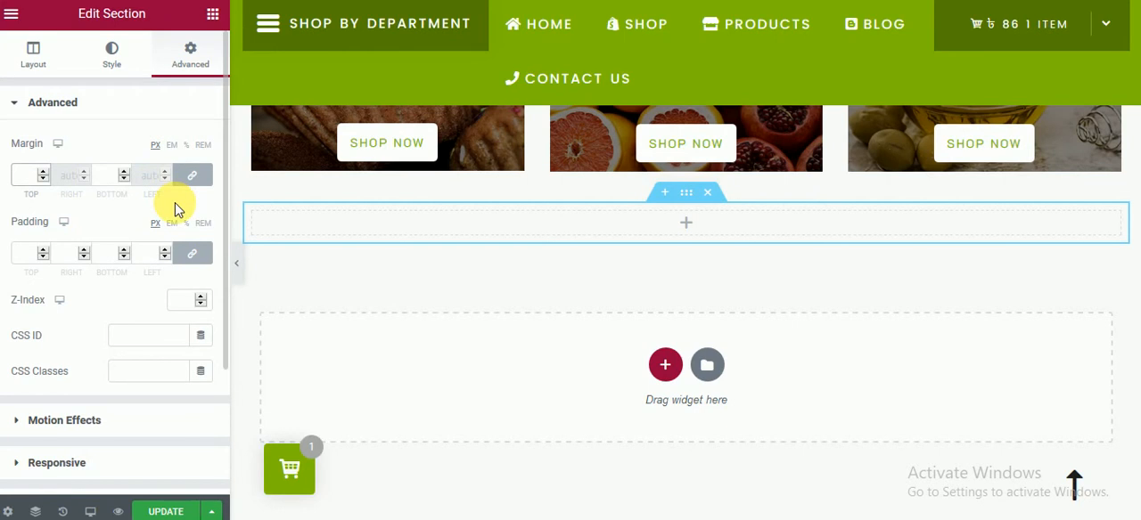
pyautogui.write('60')
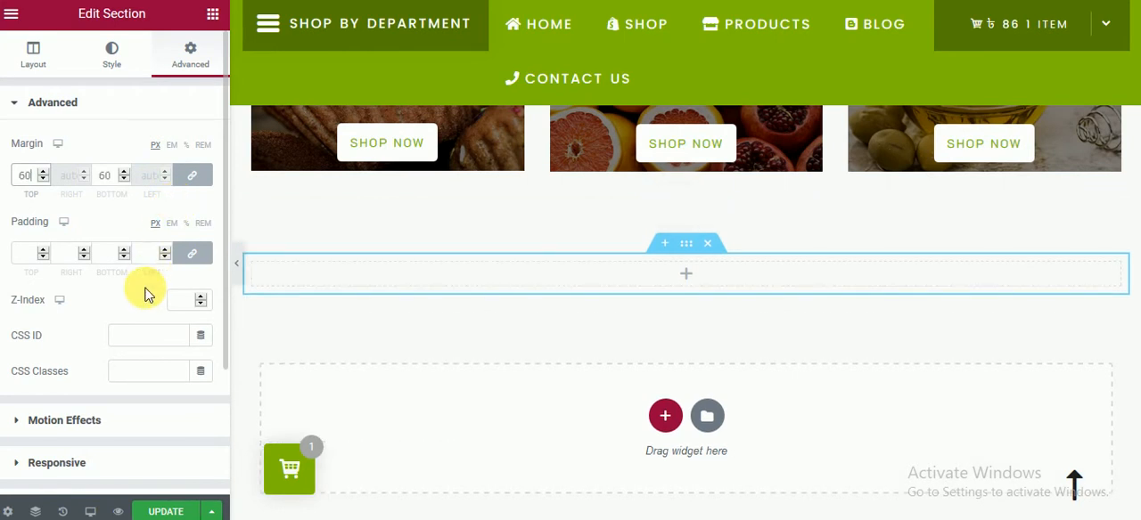
# Step: Add a Product Tabs widget to the new section below the category grid
pyautogui.click(672, 279)
pyautogui.scroll(-4, 129, 320)
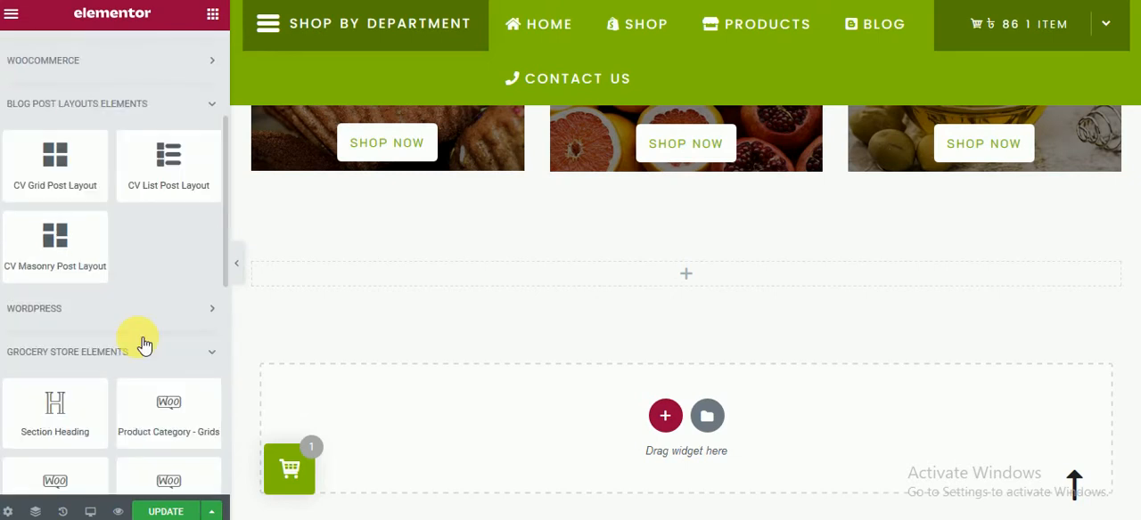
pyautogui.scroll(-3, 157, 361)
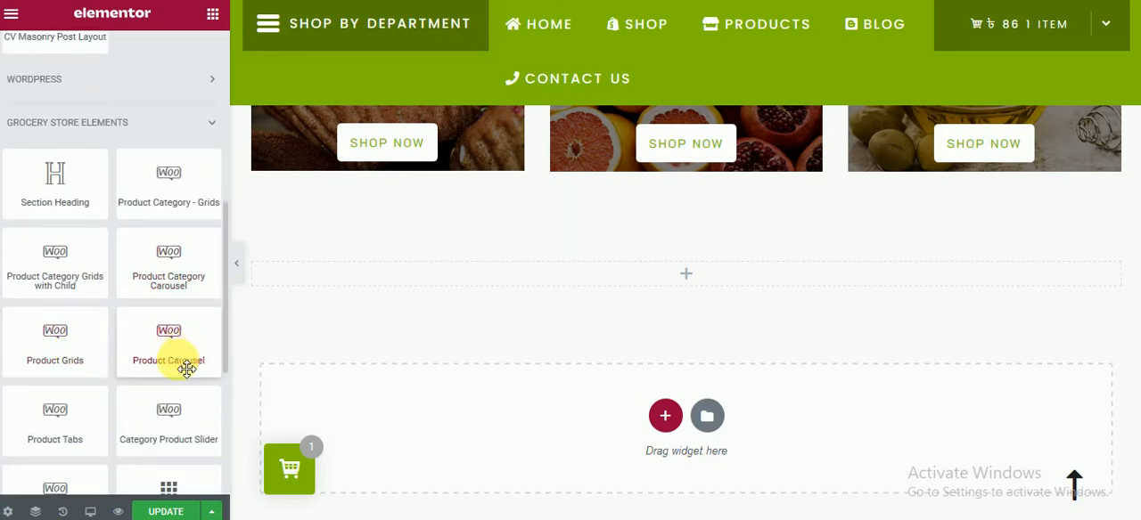
pyautogui.scroll(-1, 158, 414)
pyautogui.moveTo(84, 396); pyautogui.dragTo(682, 282)
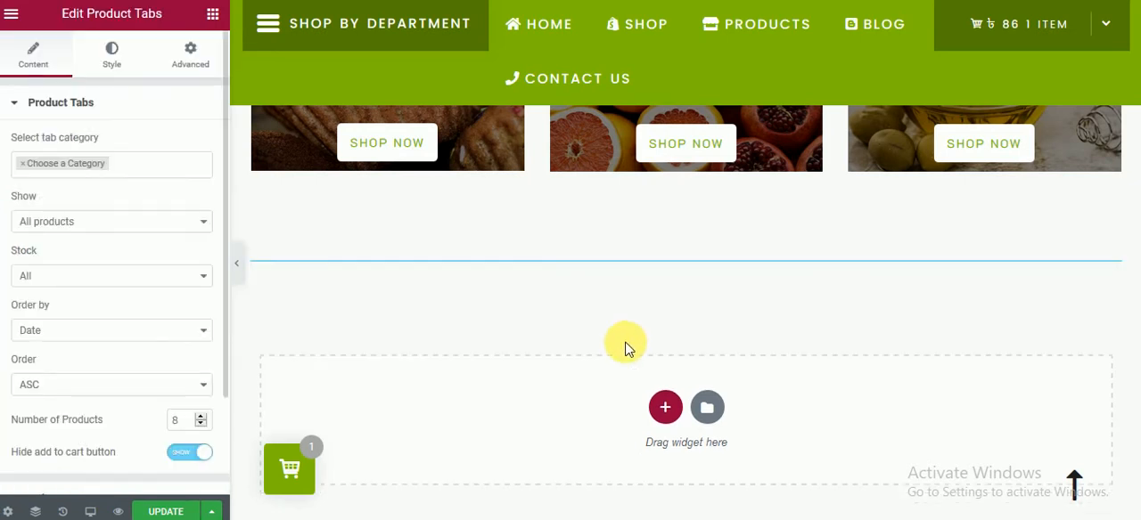
# Step: Set the product tabs' categories to Fruits, Bakery, SeaFood and Vegetables
pyautogui.click(42, 168)
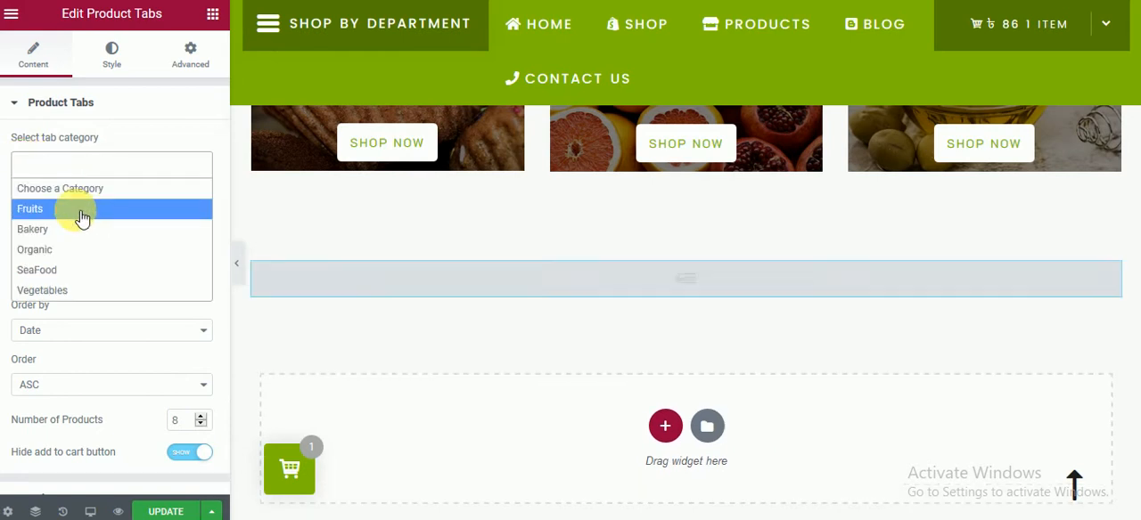
pyautogui.click(81, 206)
pyautogui.click(104, 167)
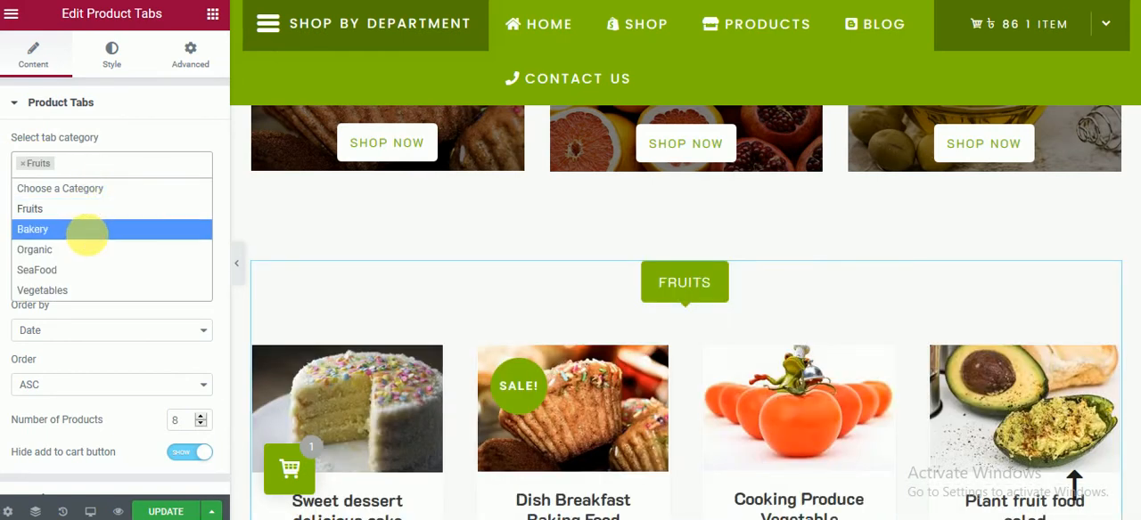
pyautogui.click(92, 230)
pyautogui.click(127, 170)
pyautogui.click(84, 266)
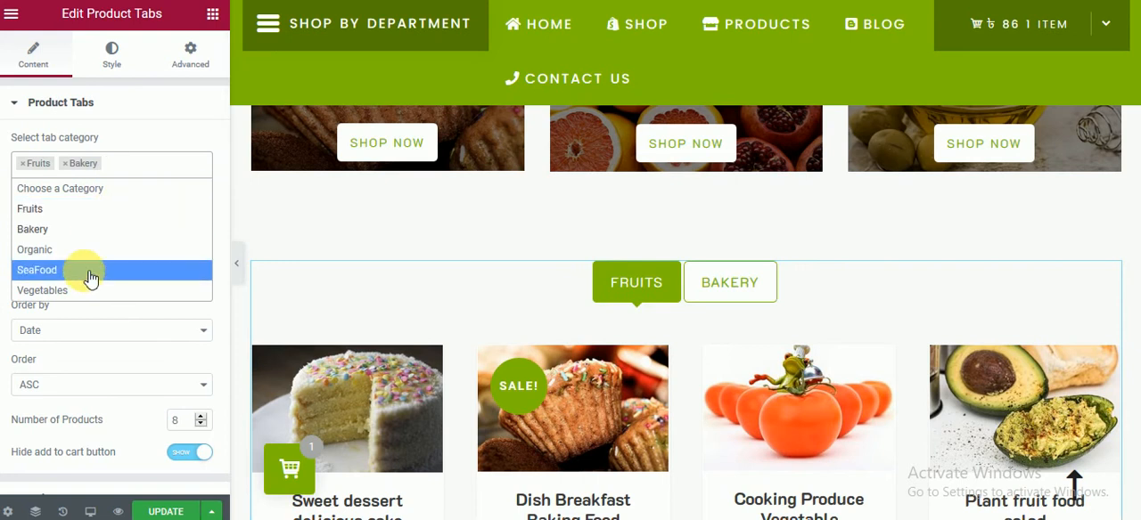
pyautogui.click(186, 168)
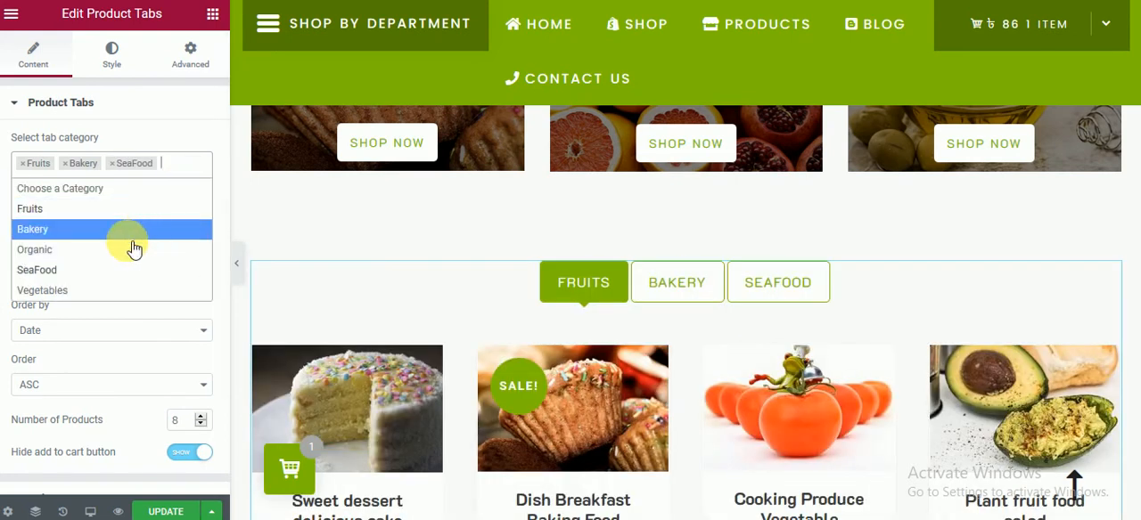
pyautogui.click(134, 290)
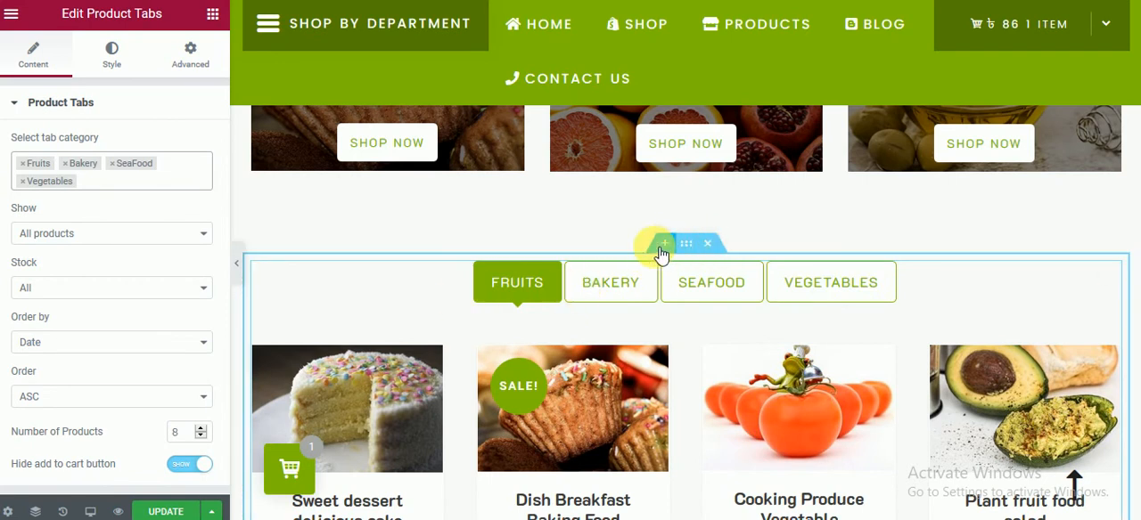
# Step: Add a Section Heading widget above the product tabs
pyautogui.click(210, 15)
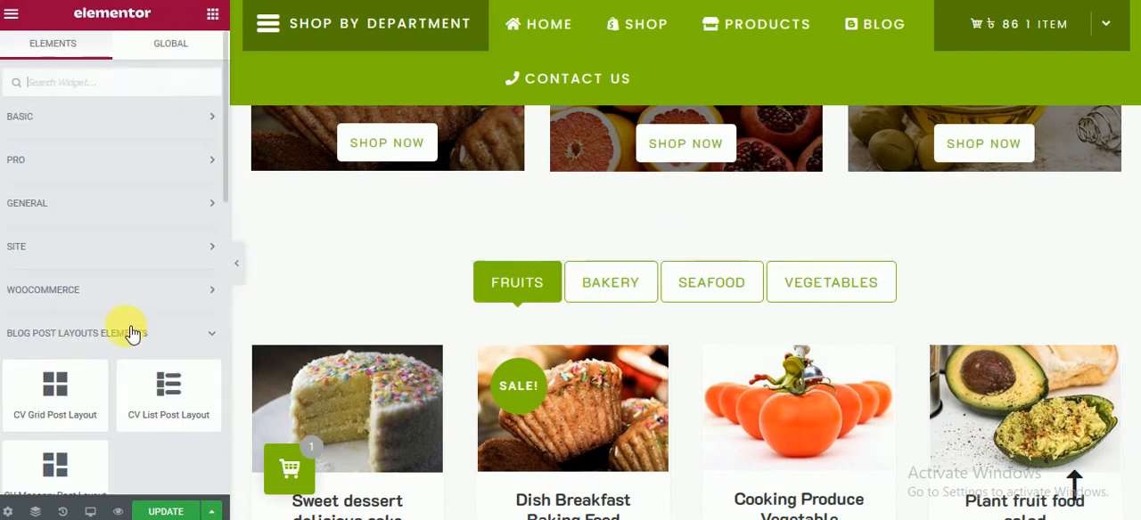
pyautogui.scroll(-3, 72, 400)
pyautogui.moveTo(58, 401); pyautogui.dragTo(668, 266)
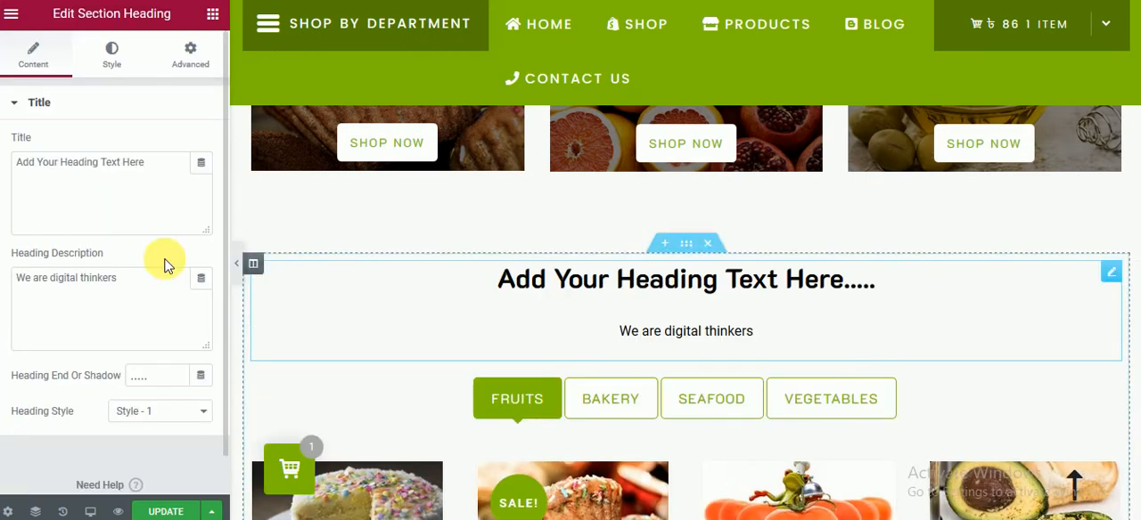
# Step: Title the section heading above the product tabs "New Arrivals....." and set its heading tag to H1
pyautogui.tripleClick(68, 180)
pyautogui.hotkey('ctrl', 'v')
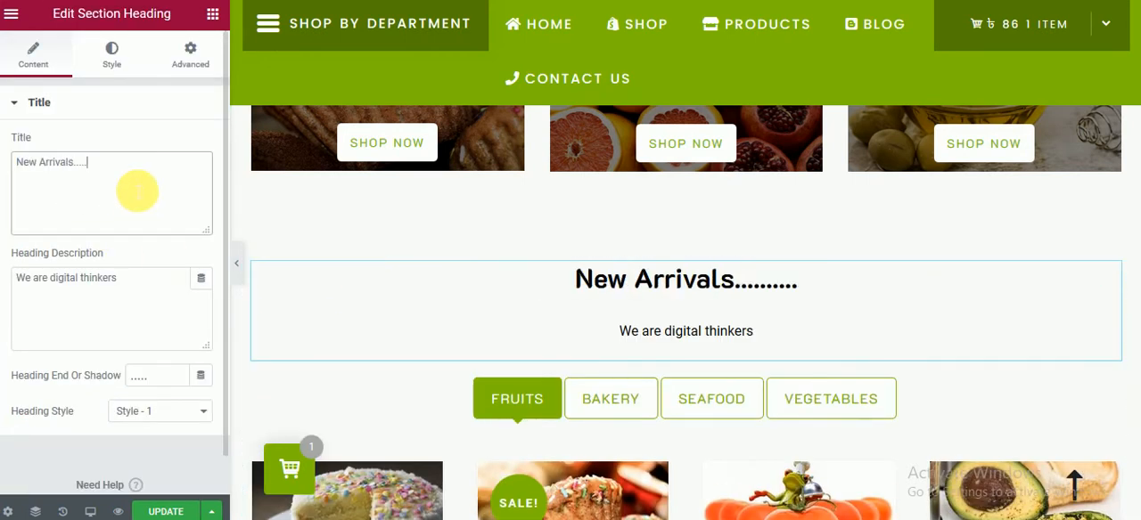
pyautogui.click(114, 53)
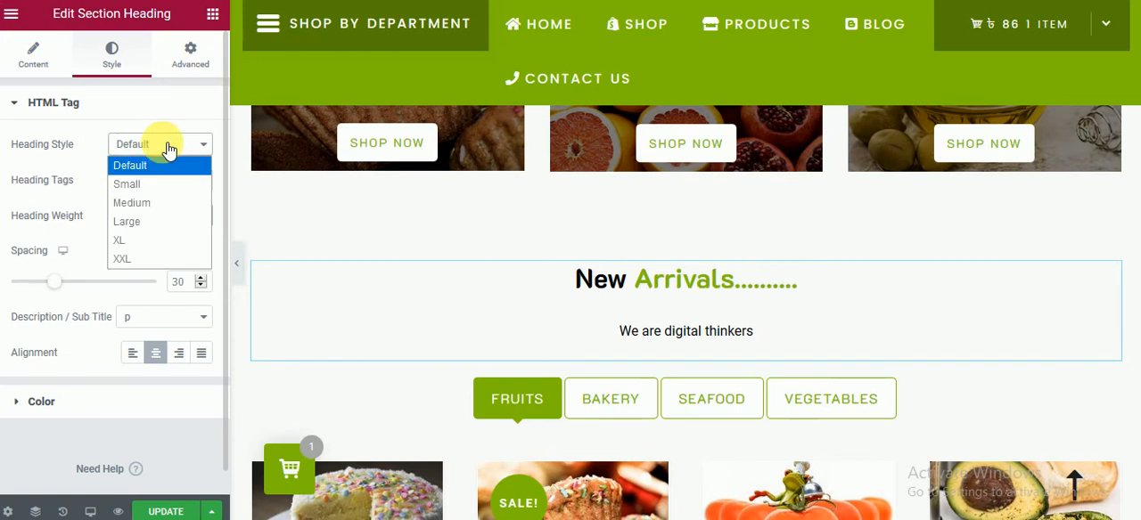
pyautogui.click(149, 185)
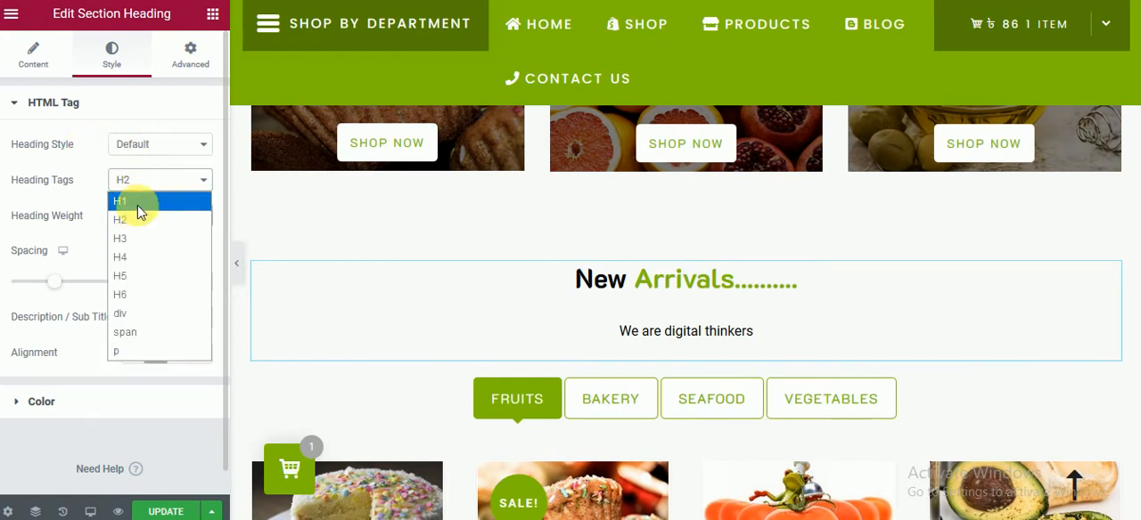
pyautogui.click(140, 205)
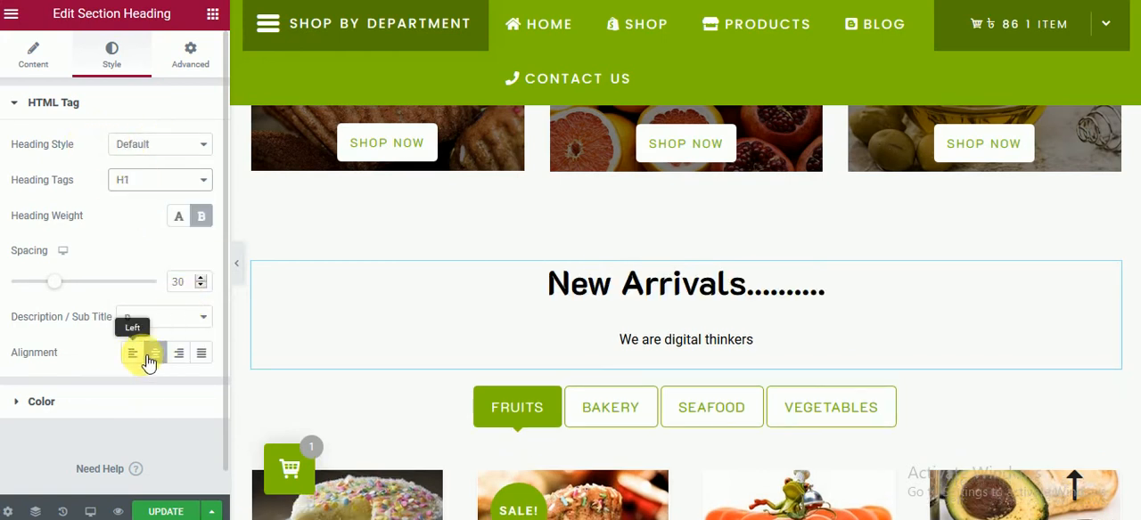
# Step: Try right alignment for the New Arrivals heading, restore center alignment, and look at its color settings
pyautogui.click(145, 355)
pyautogui.click(179, 356)
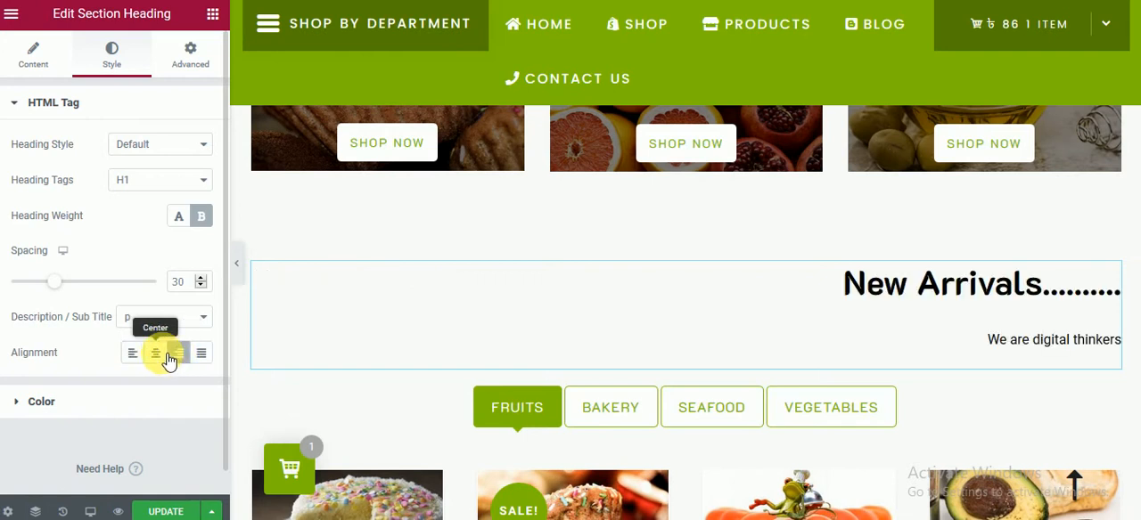
pyautogui.click(156, 354)
pyautogui.scroll(-3, 535, 316)
pyautogui.scroll(-1, 641, 322)
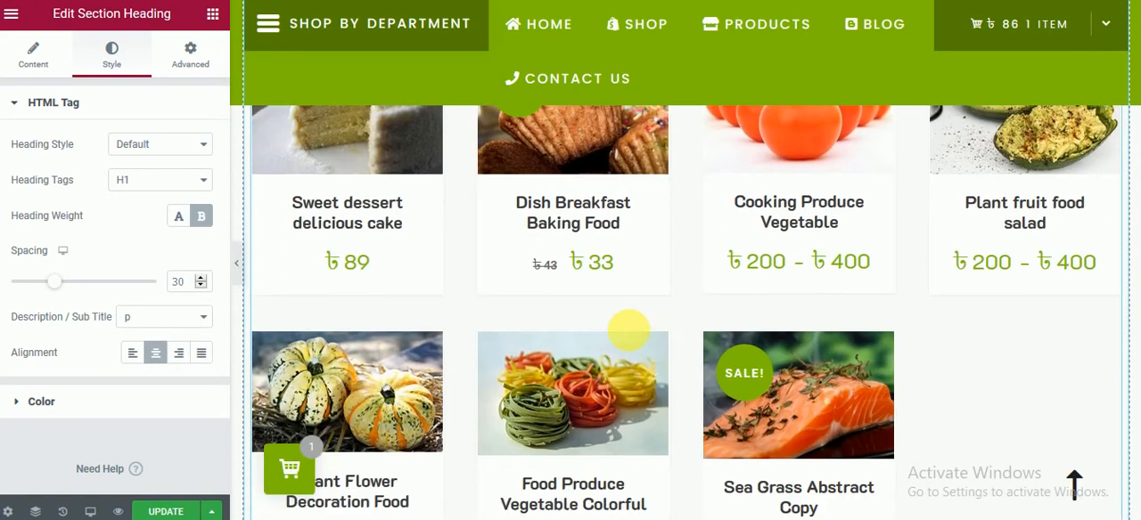
pyautogui.click(133, 401)
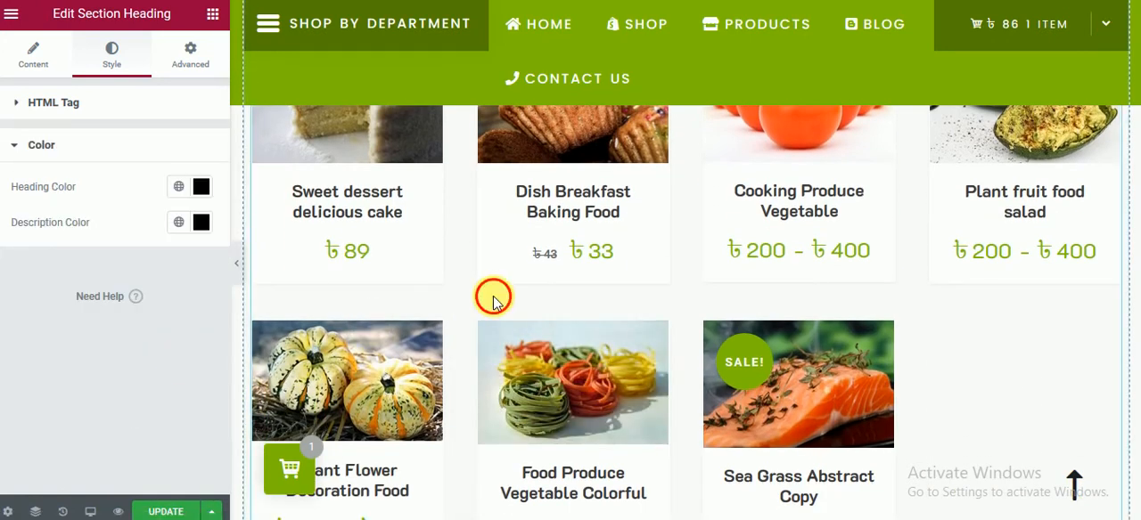
# Step: Set the Product Tabs widget's number of products to 4 and open its column settings
pyautogui.click(568, 326)
pyautogui.scroll(2, 575, 331)
pyautogui.scroll(-1, 152, 375)
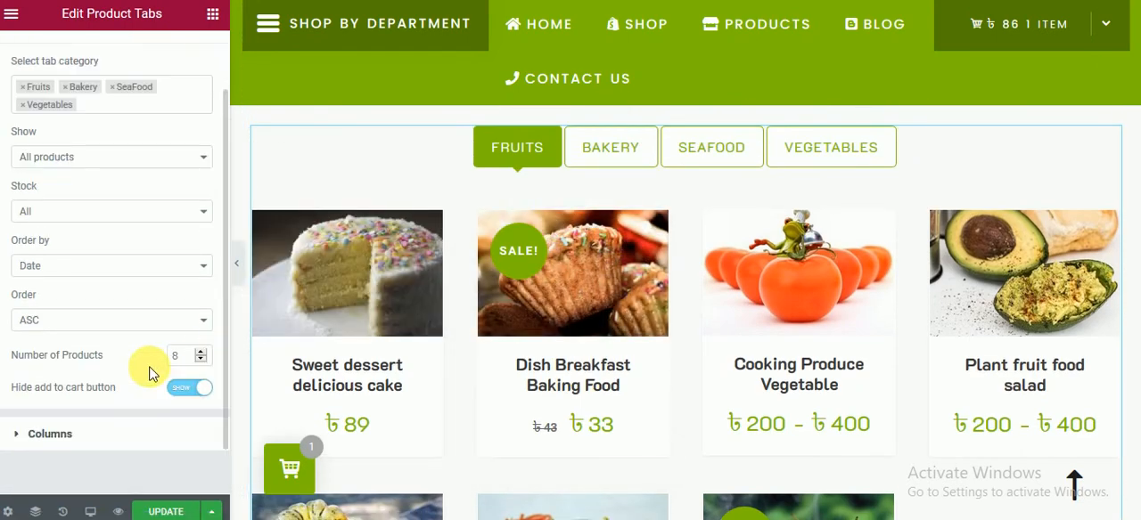
pyautogui.scroll(-1, 206, 379)
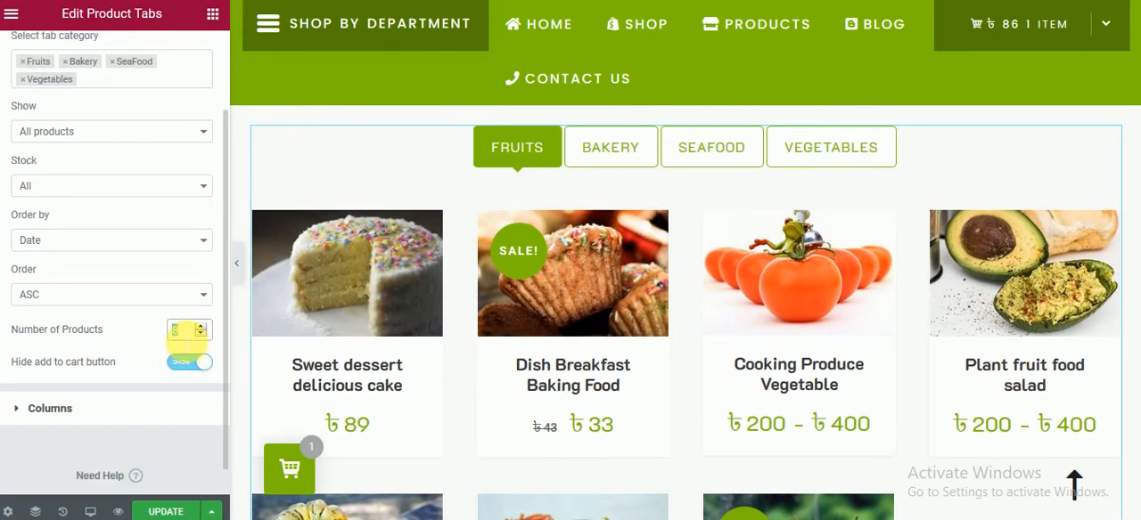
pyautogui.write('4')
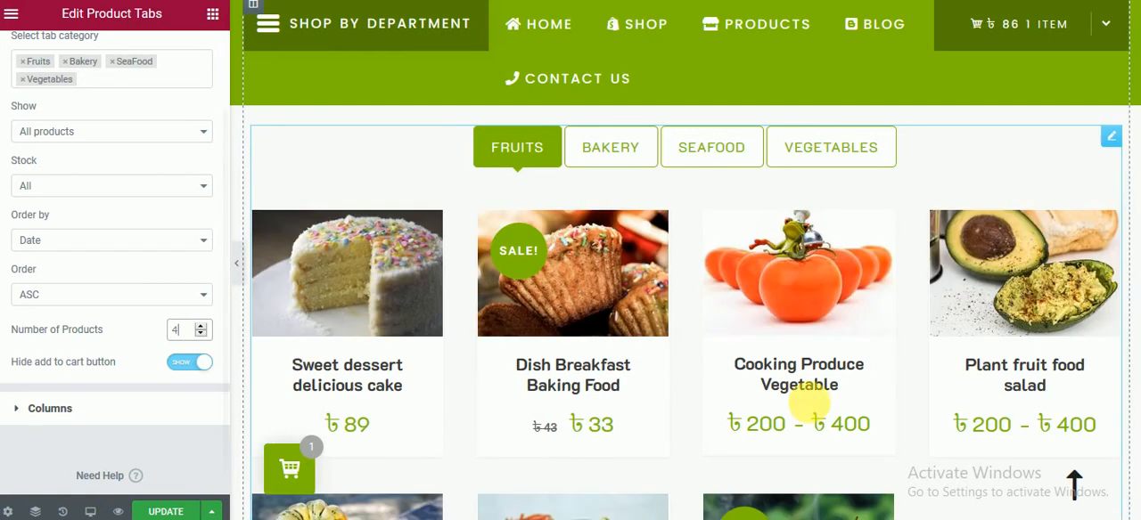
pyautogui.scroll(-1, 847, 426)
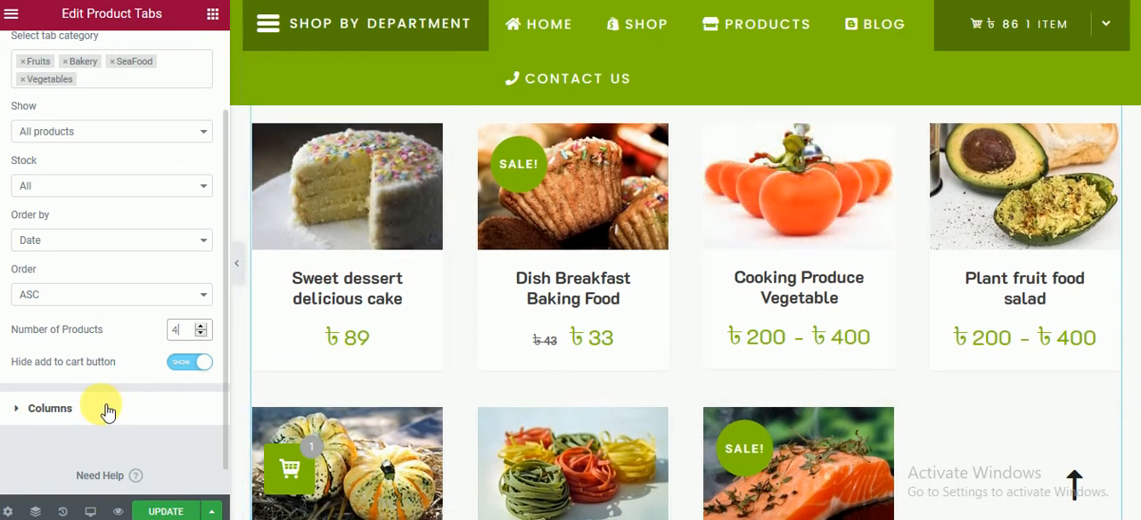
pyautogui.click(106, 412)
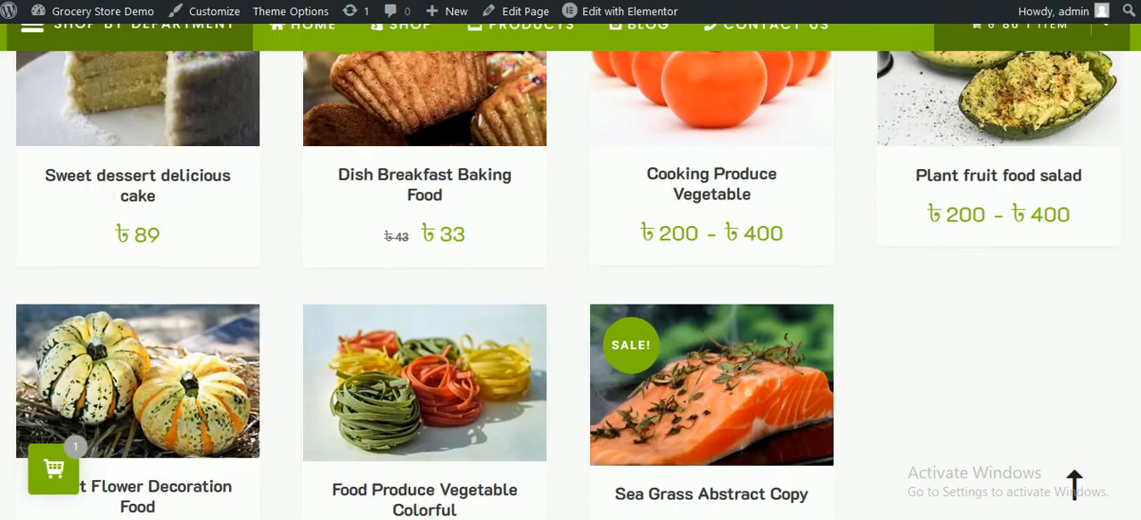
# Step: Switch to the live demo page and look through the New Arrivals products under each category tab
pyautogui.scroll(-3, 701, 351)
pyautogui.scroll(4, 673, 307)
pyautogui.scroll(2, 673, 307)
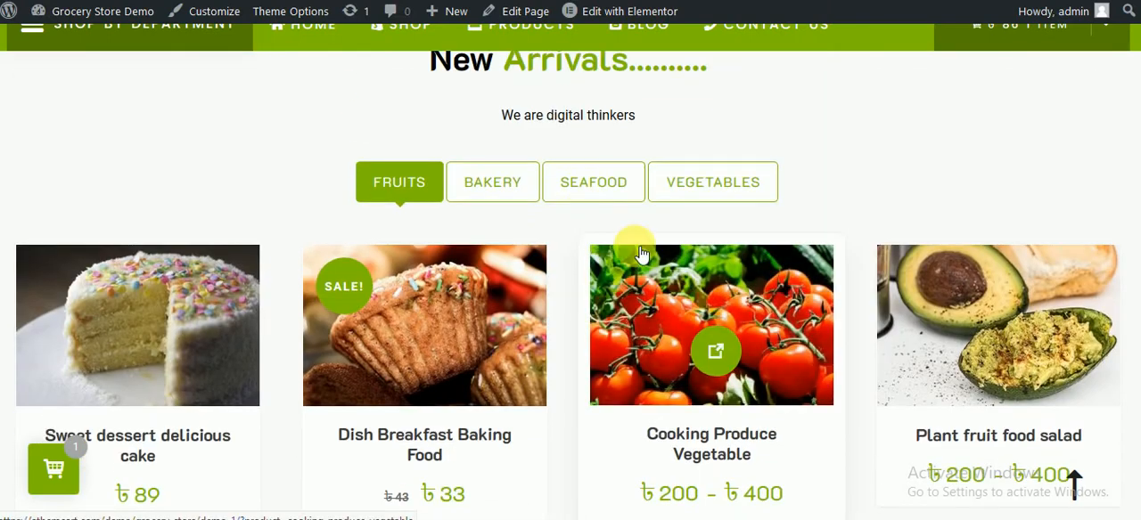
pyautogui.click(509, 172)
pyautogui.click(594, 186)
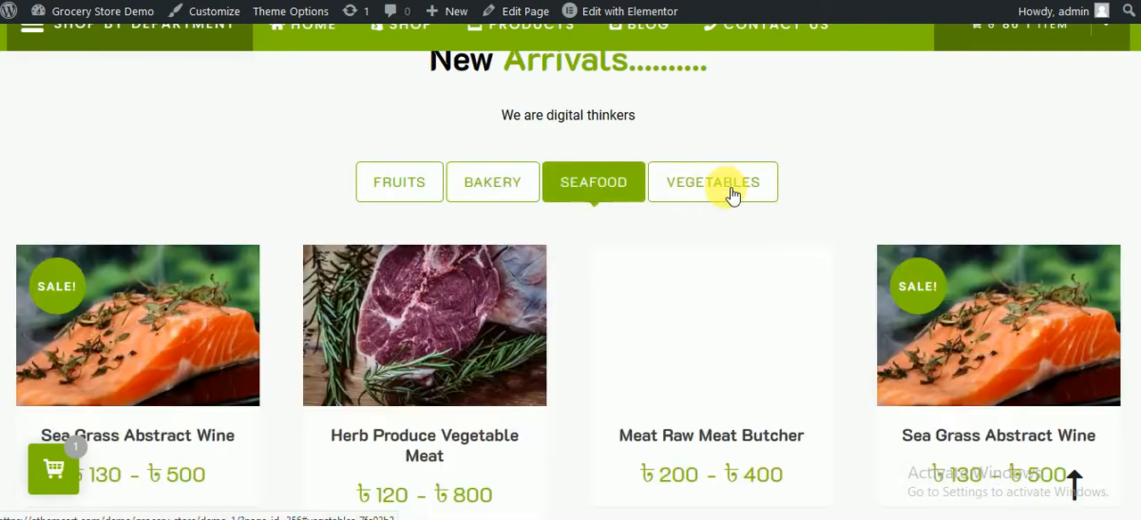
pyautogui.click(726, 189)
pyautogui.click(467, 198)
pyautogui.click(407, 189)
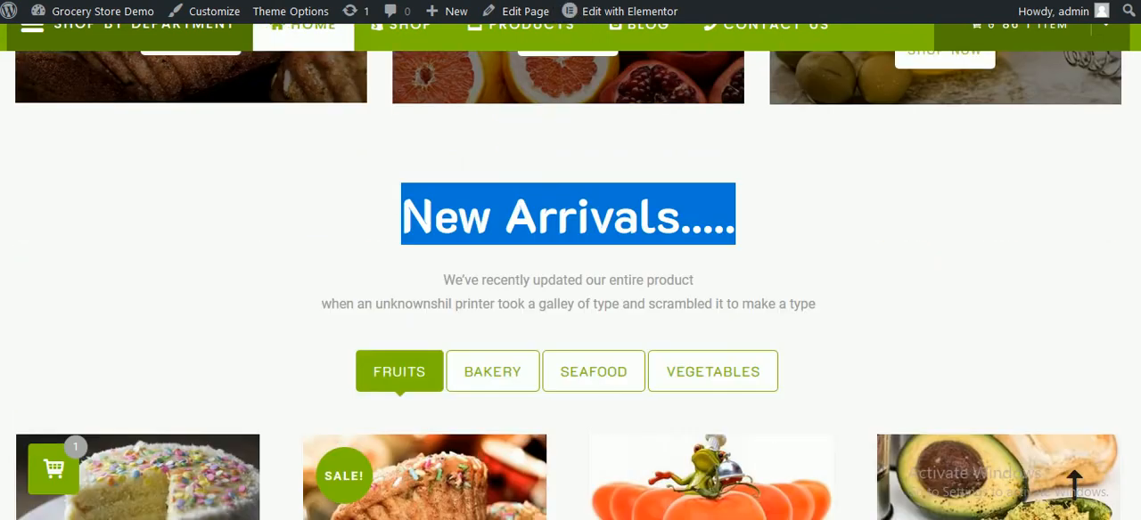
pyautogui.scroll(-1, 561, 234)
pyautogui.moveTo(561, 233)
pyautogui.scroll(-10, 561, 233)
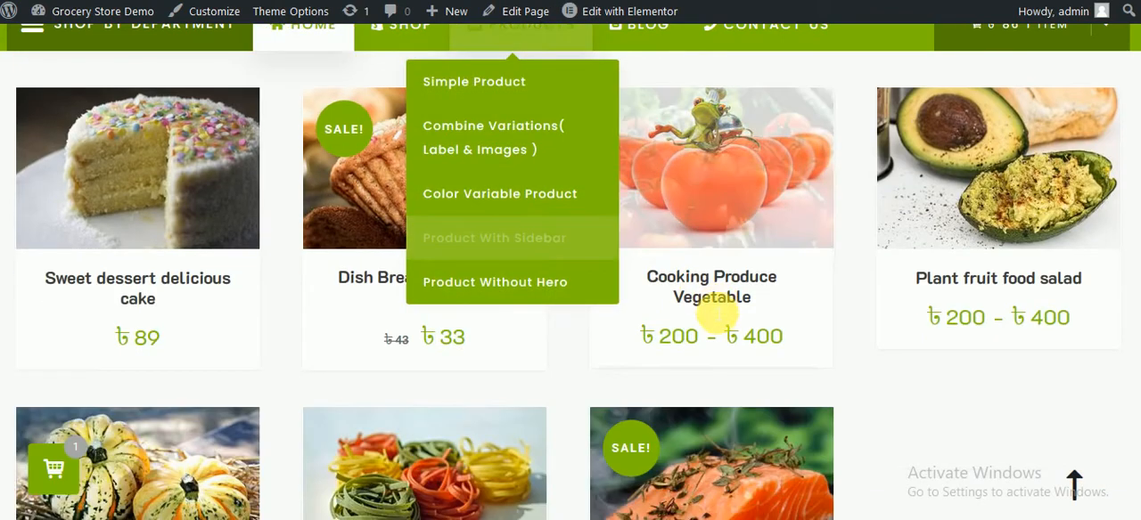
# Step: Copy the heading text "Best selling Of The Weeks" from the live demo page
pyautogui.scroll(-3, 545, 324)
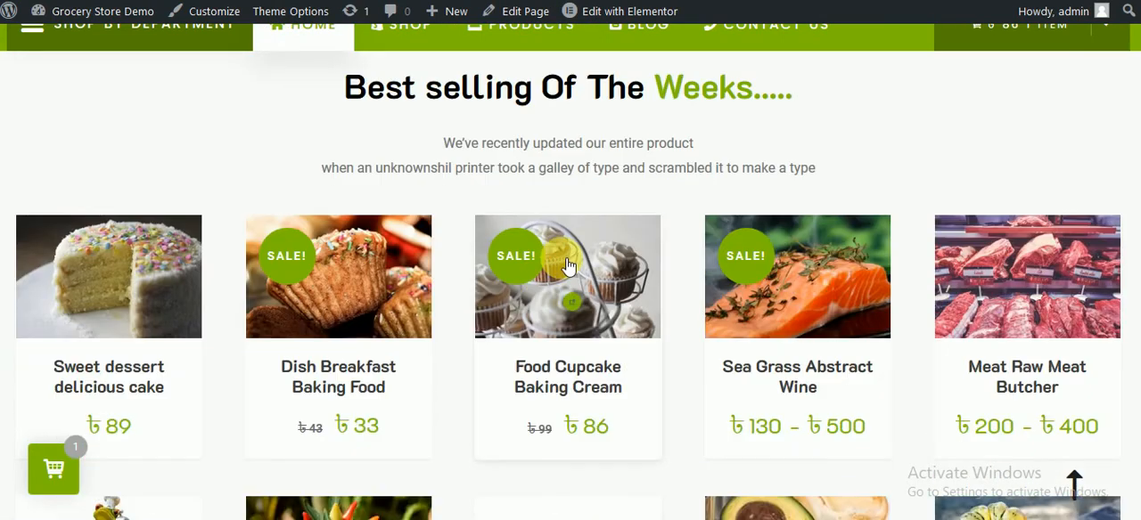
pyautogui.scroll(1, 509, 247)
pyautogui.doubleClick(385, 178)
pyautogui.moveTo(389, 186); pyautogui.dragTo(698, 185)
pyautogui.hotkey('ctrl', 'c')
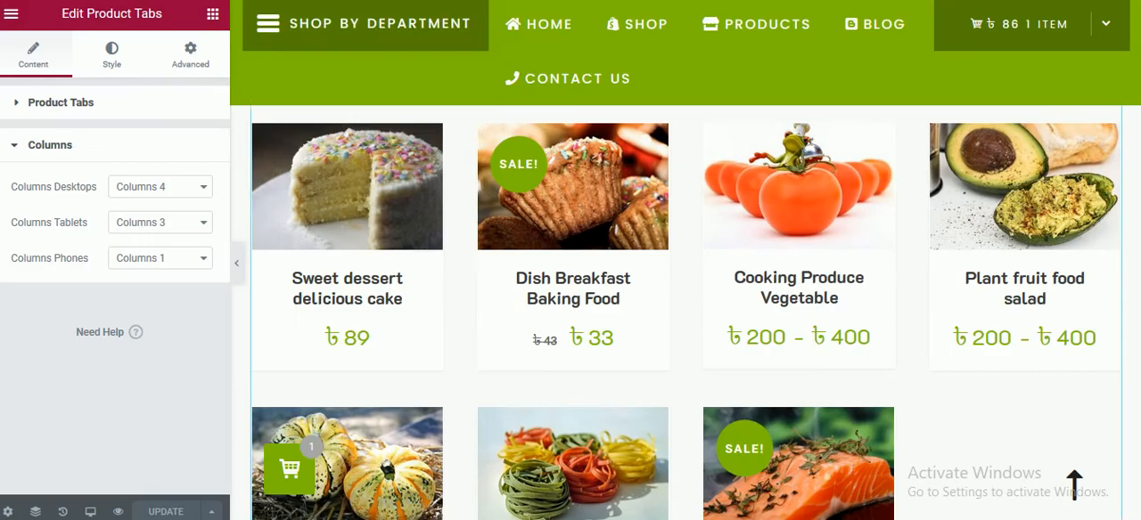
# Step: In the Elementor editor, add a single-column section below the product tabs with linked top and bottom margins of 30 px
pyautogui.scroll(-5, 543, 247)
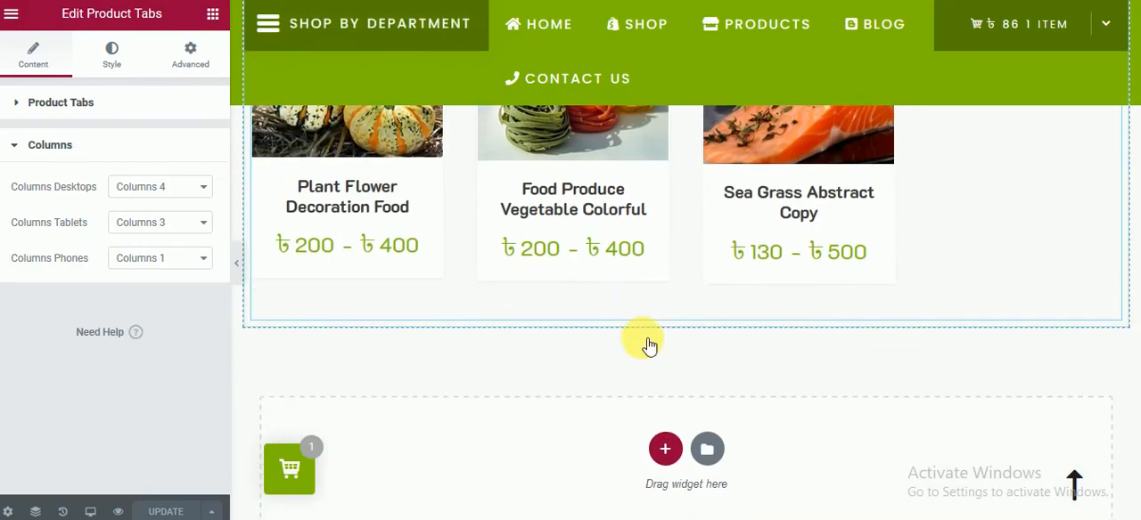
pyautogui.click(667, 377)
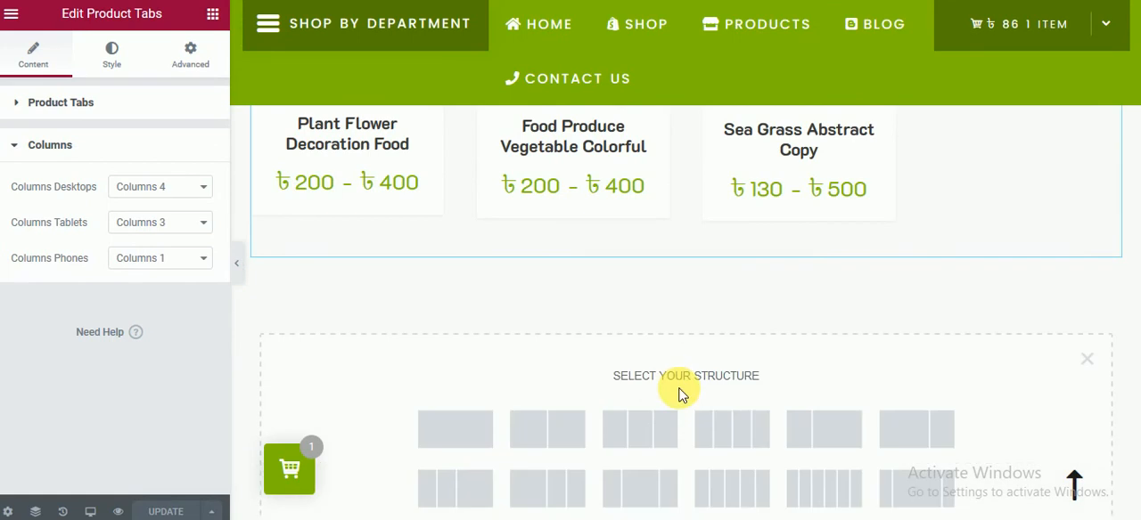
pyautogui.click(454, 428)
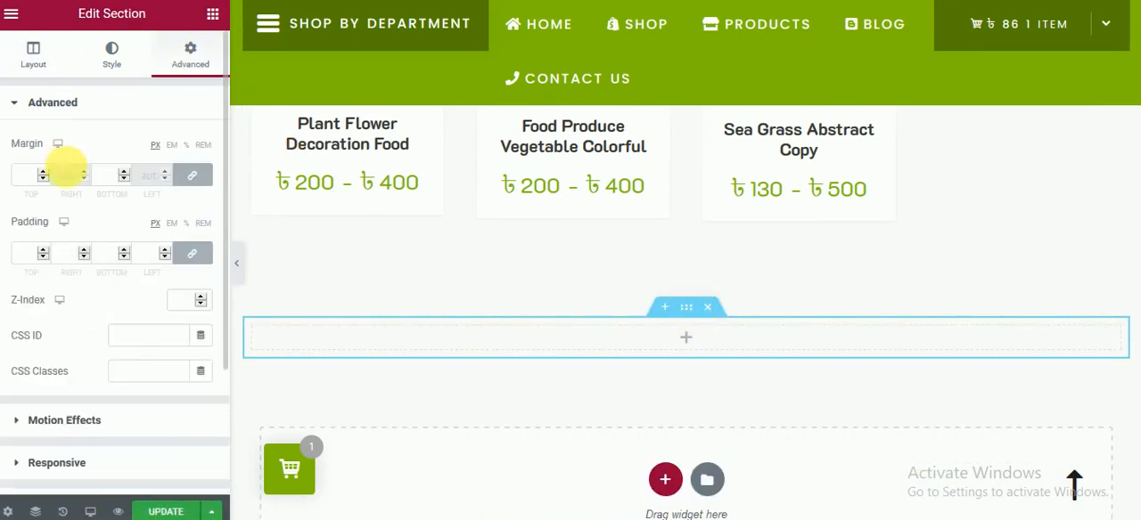
pyautogui.click(32, 176)
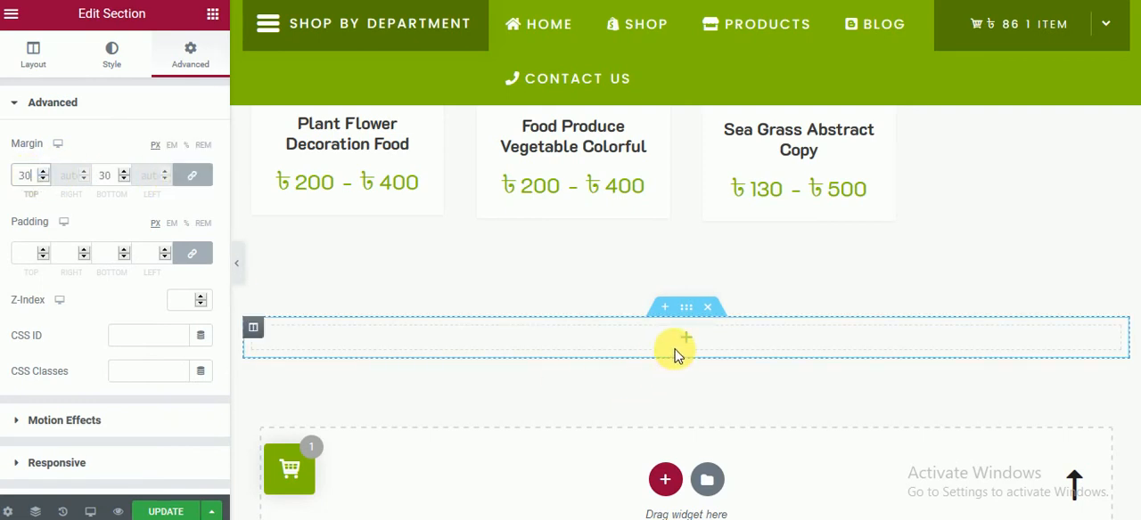
# Step: Add a Section Heading widget to the new section and title it "Best selling Of The Weeks"
pyautogui.scroll(-5, 55, 403)
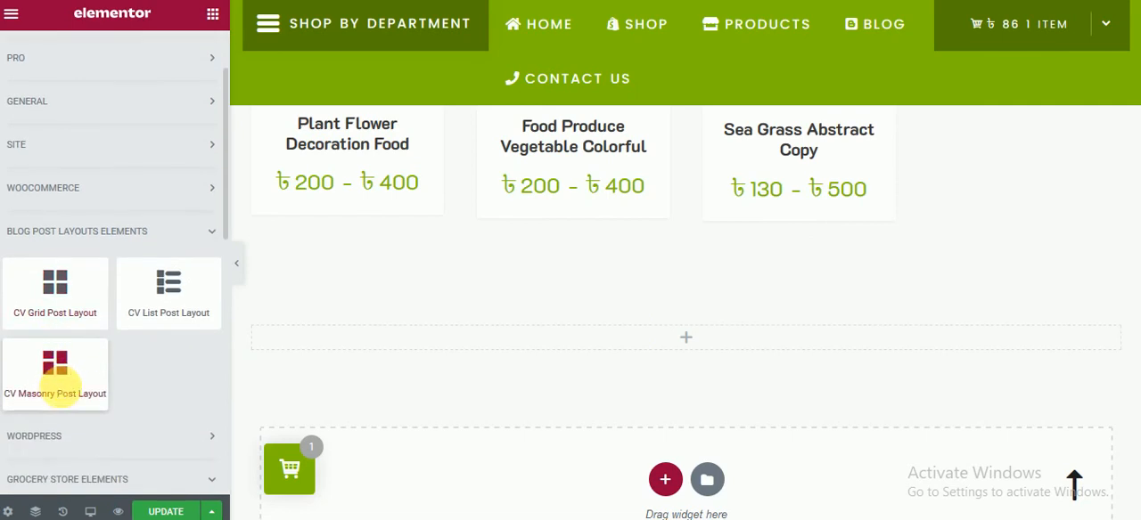
pyautogui.moveTo(49, 408); pyautogui.dragTo(675, 332)
pyautogui.tripleClick(129, 174)
pyautogui.hotkey('ctrl', 'v')
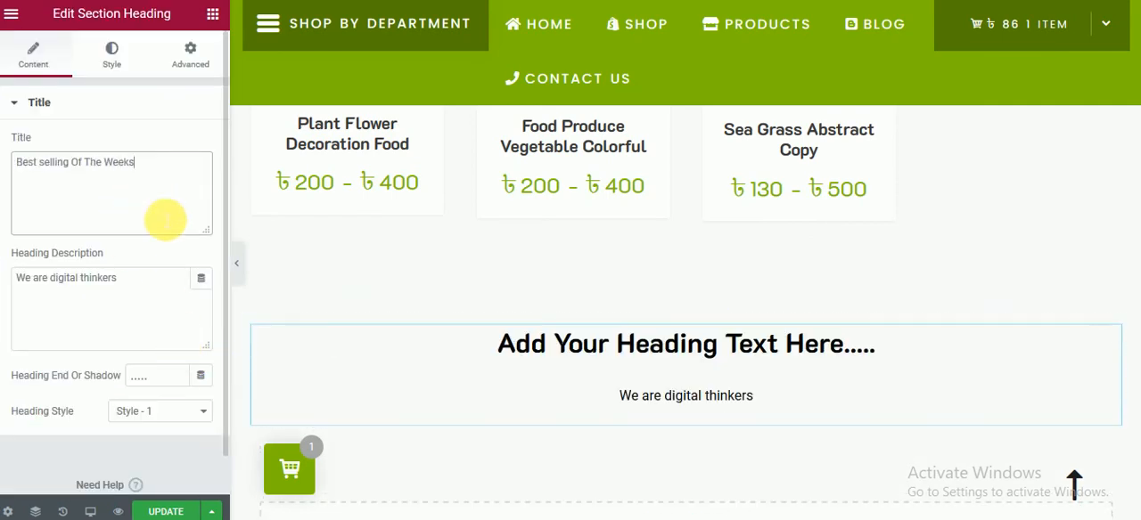
# Step: Set the best-selling heading's style to Style - 2
pyautogui.click(172, 418)
pyautogui.click(164, 446)
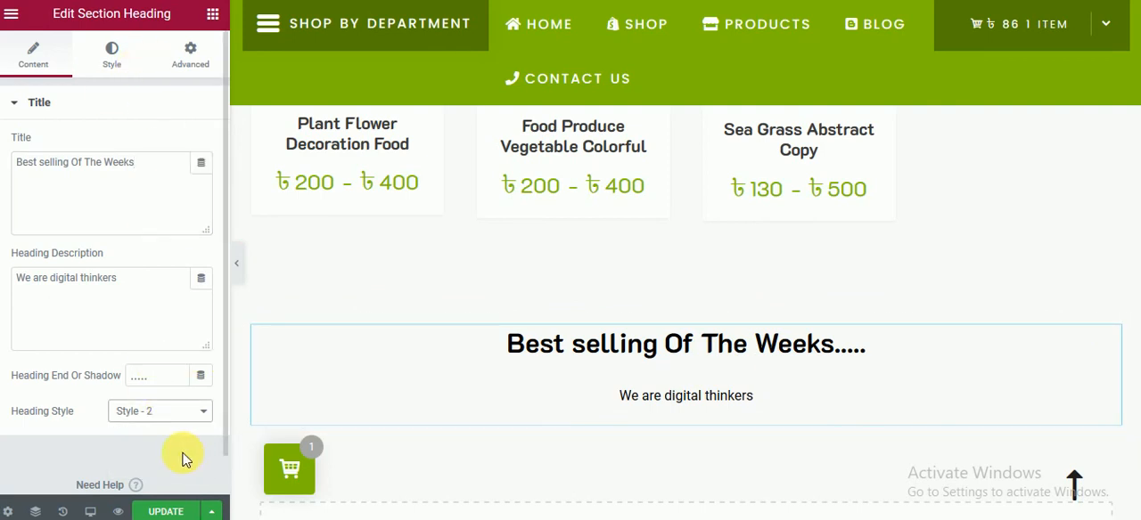
pyautogui.click(157, 419)
pyautogui.click(155, 467)
pyautogui.click(164, 415)
pyautogui.click(153, 447)
# Step: Set the best-selling heading's tag to H1
pyautogui.click(112, 51)
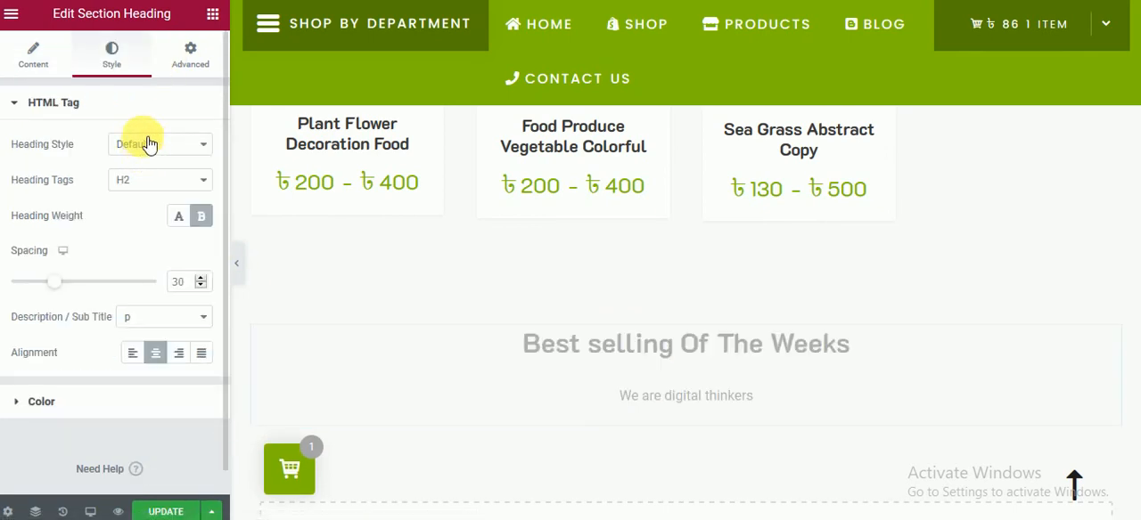
pyautogui.click(145, 179)
pyautogui.click(145, 207)
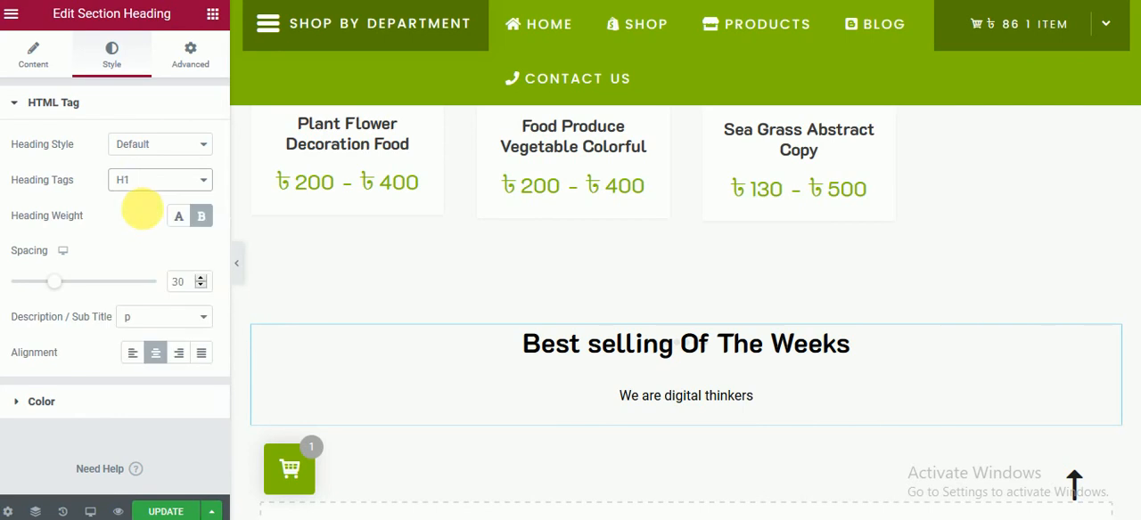
# Step: Move the word "Weeks" from the best-selling heading's title into its end or shadow text, replacing the dots
pyautogui.click(36, 55)
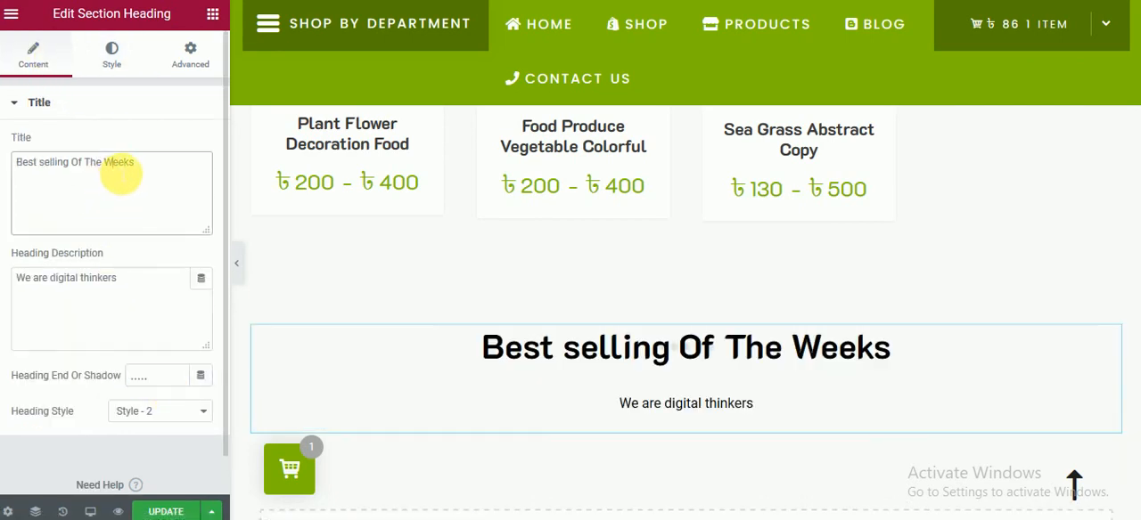
pyautogui.press('BackSpace')
pyautogui.write('Weeks')
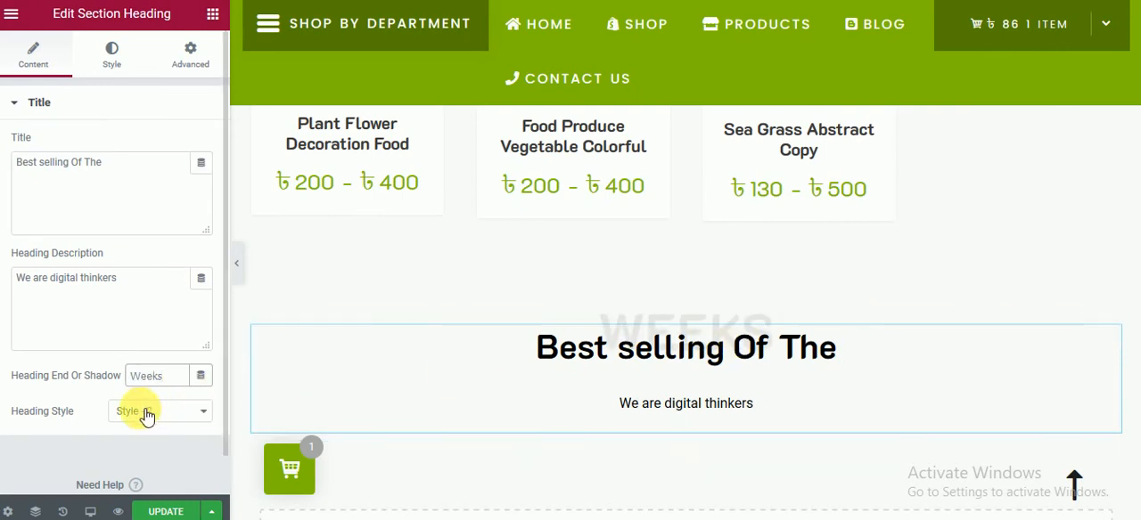
# Step: Add a Product Carousel widget below the best-selling heading
pyautogui.click(212, 14)
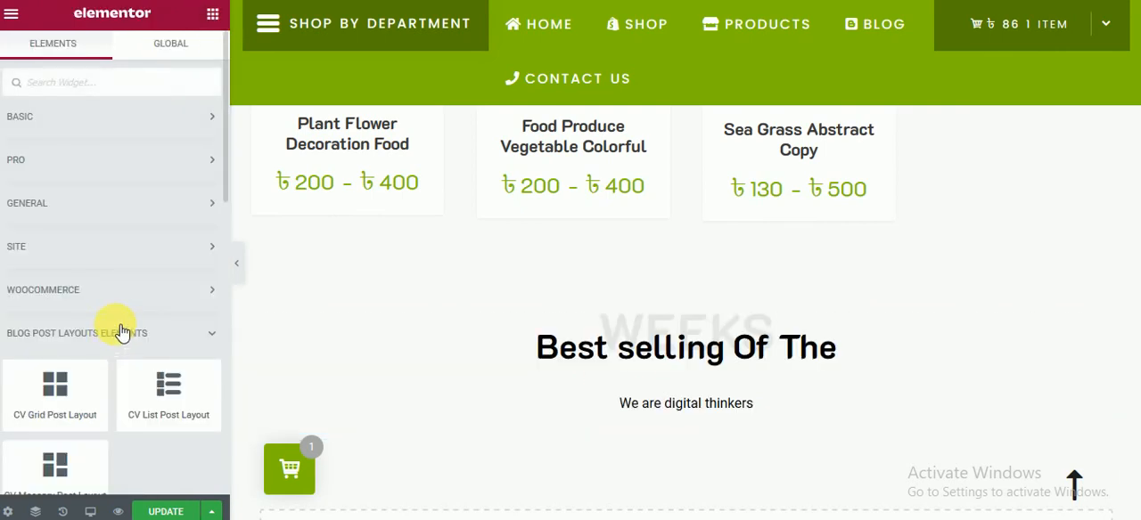
pyautogui.scroll(-3, 121, 327)
pyautogui.scroll(-5, 120, 327)
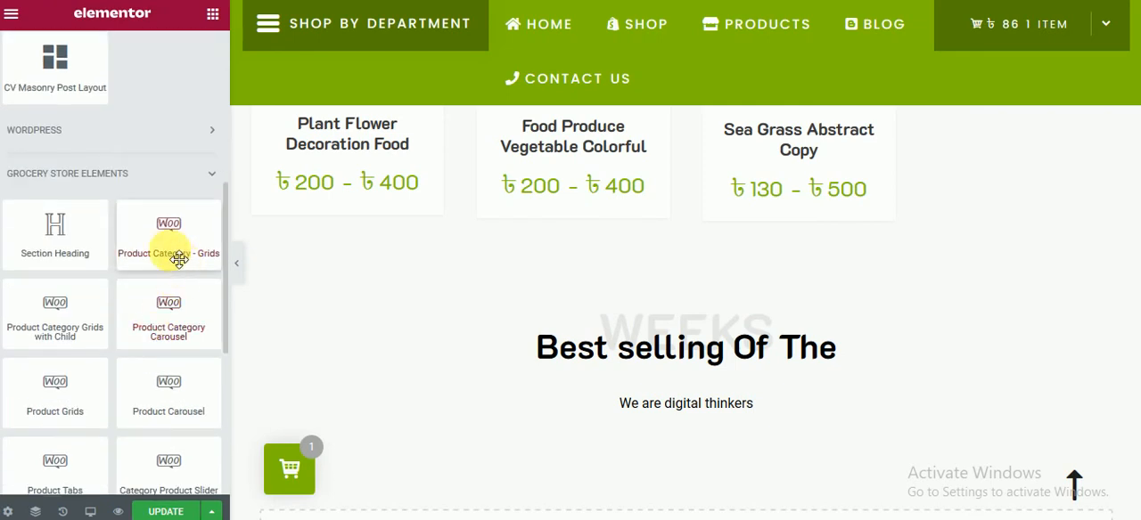
pyautogui.scroll(-1, 111, 361)
pyautogui.moveTo(178, 349); pyautogui.dragTo(678, 437)
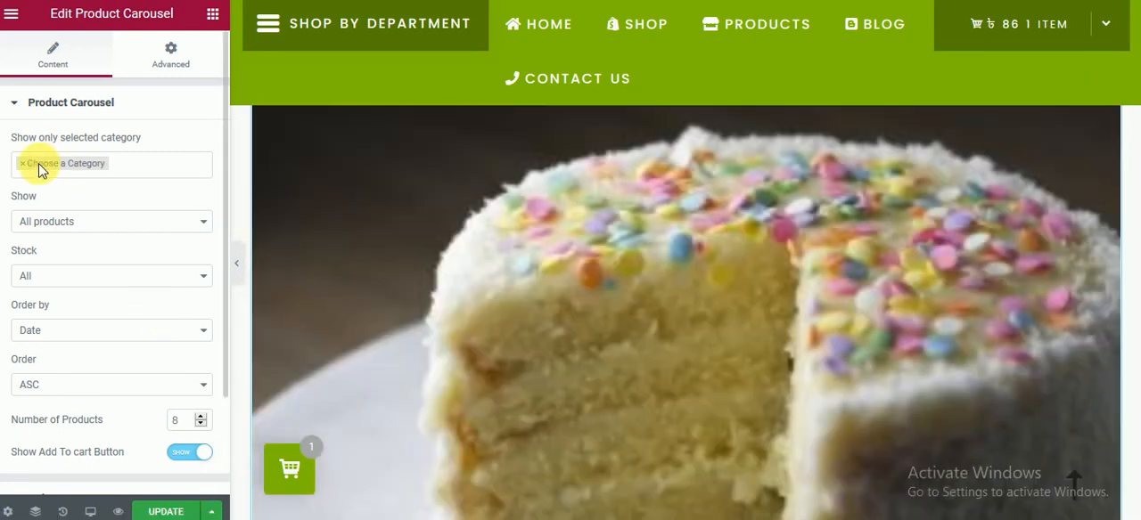
# Step: Clear the Product Carousel's category selection and reselect "Choose a Category"
pyautogui.click(27, 166)
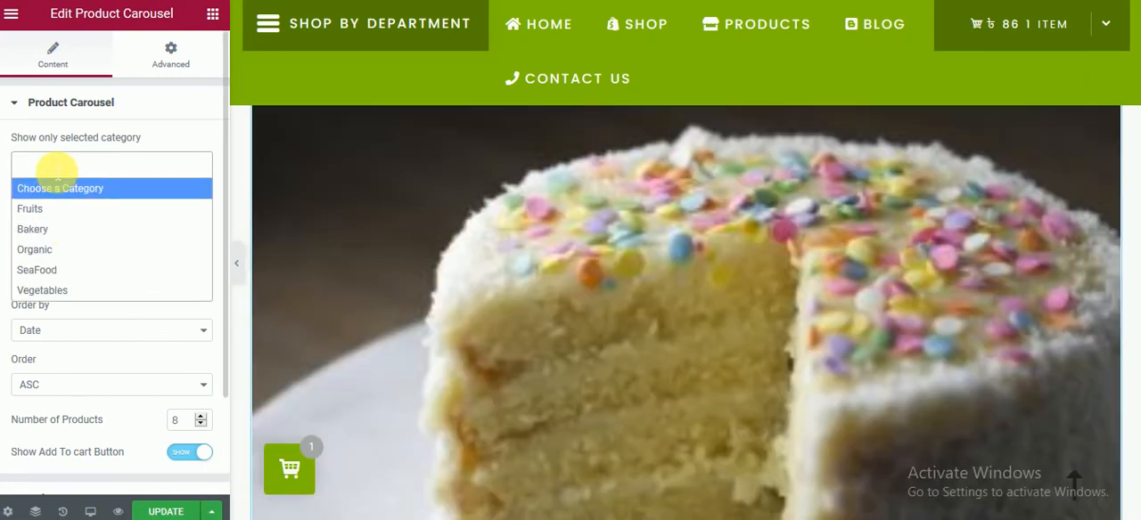
pyautogui.click(57, 189)
pyautogui.click(65, 167)
pyautogui.click(68, 199)
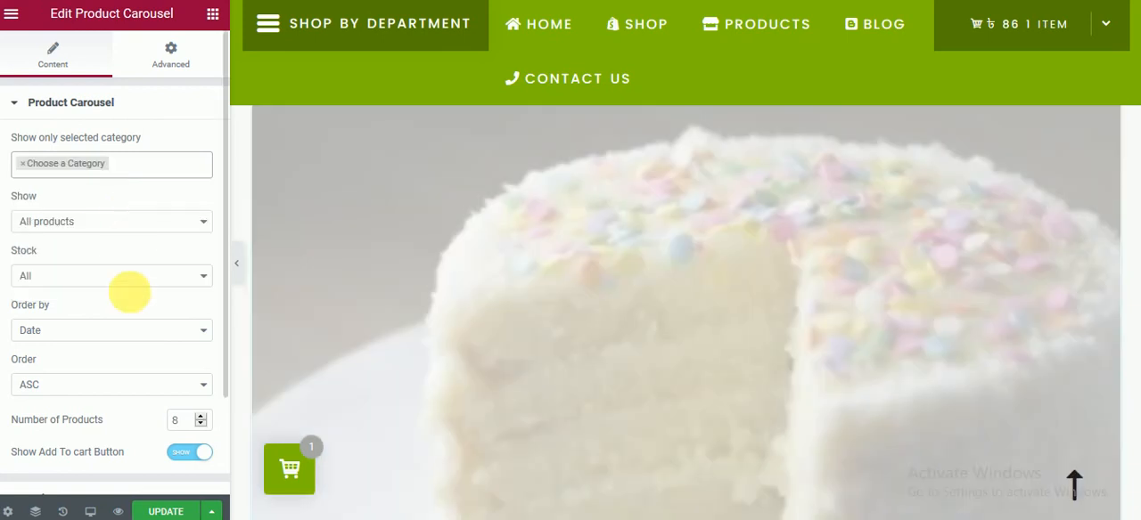
# Step: Look at the Product Carousel's column settings and the choices for desktop columns
pyautogui.scroll(-2, 127, 349)
pyautogui.click(106, 424)
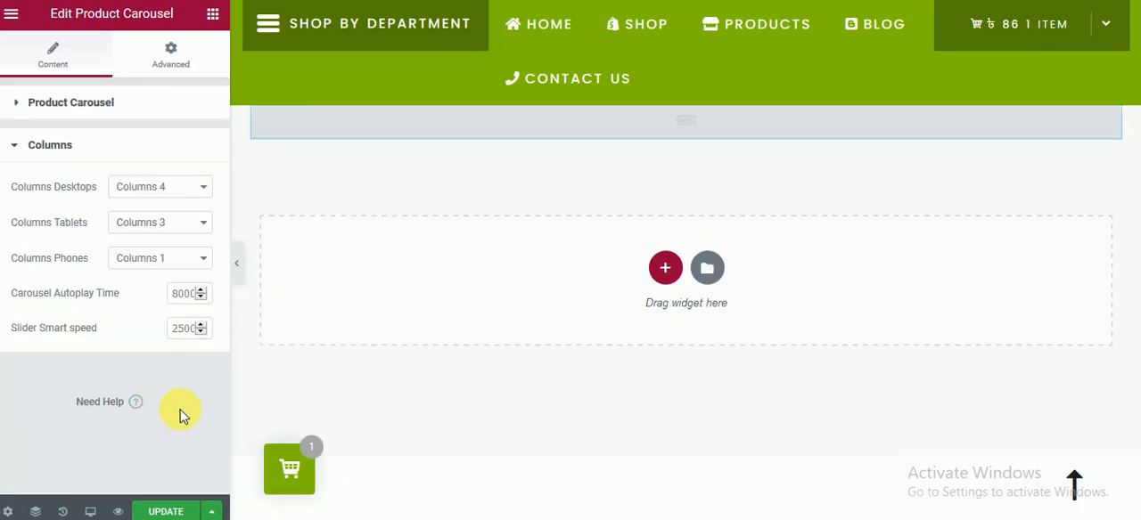
pyautogui.click(185, 193)
pyautogui.click(185, 193)
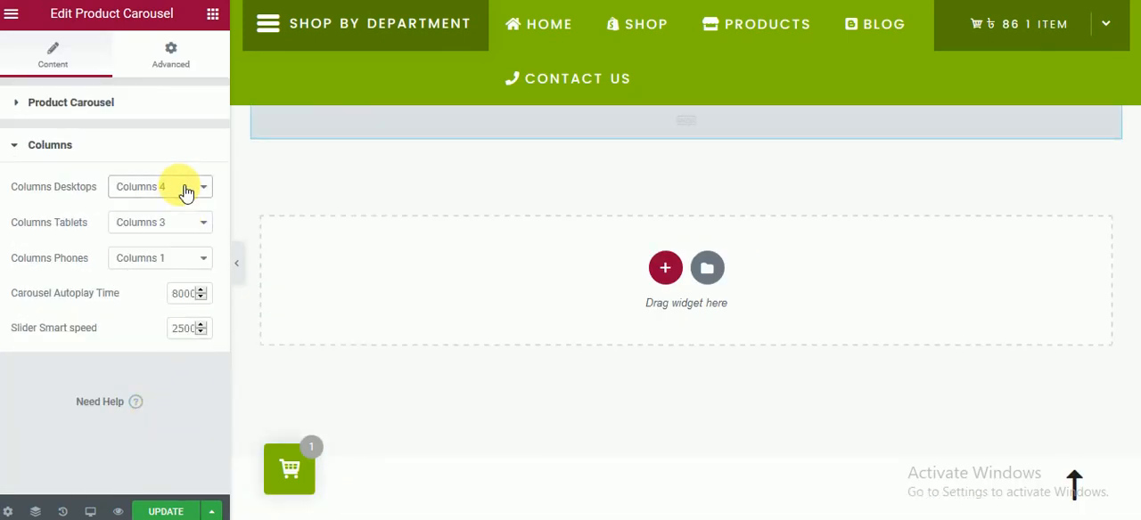
# Step: Update the page with the current Product Carousel settings and check the best-selling section on the live home page
pyautogui.click(125, 105)
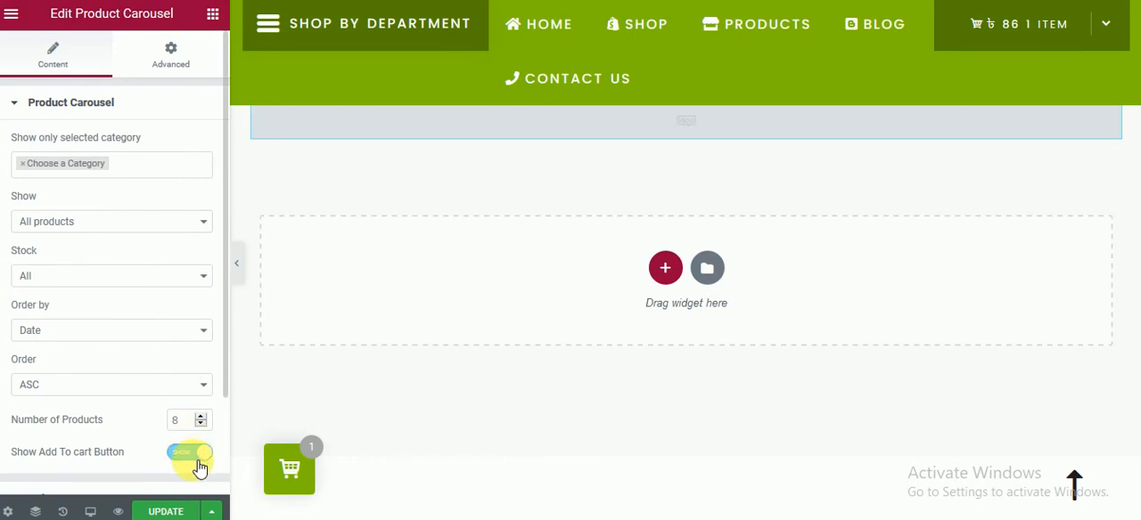
pyautogui.scroll(3, 375, 374)
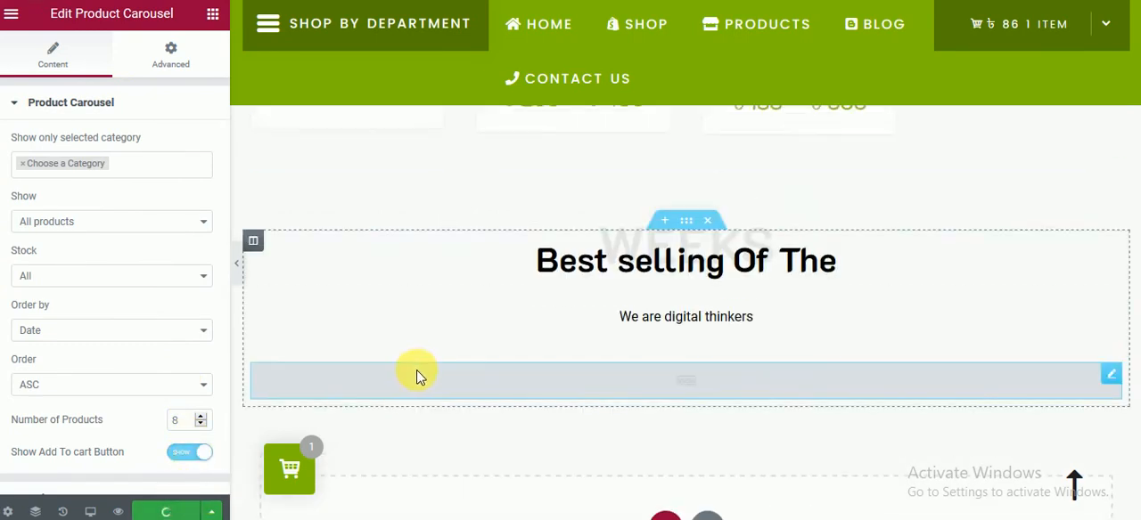
pyautogui.scroll(-2, 339, 394)
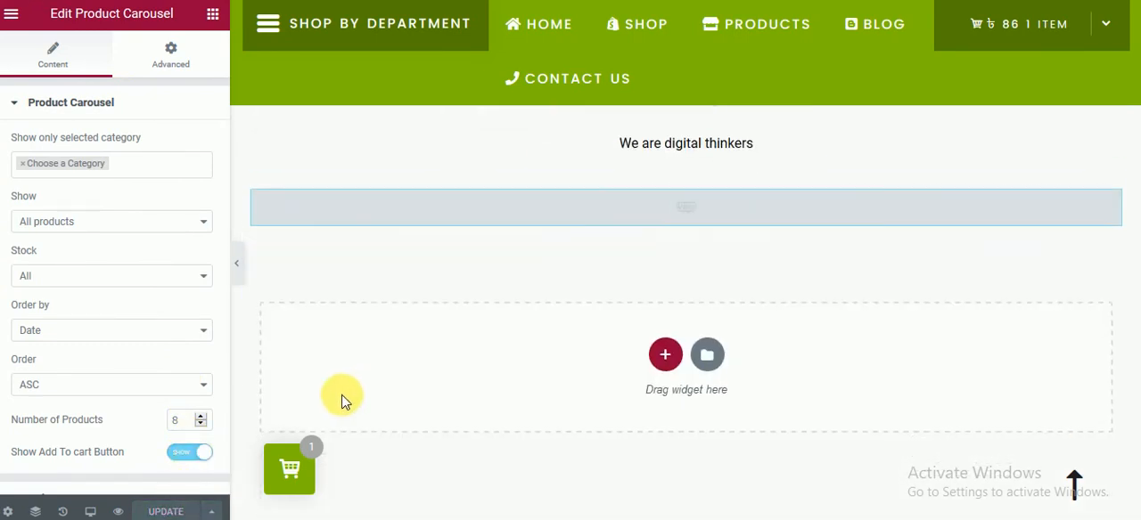
pyautogui.scroll(-1, 267, 392)
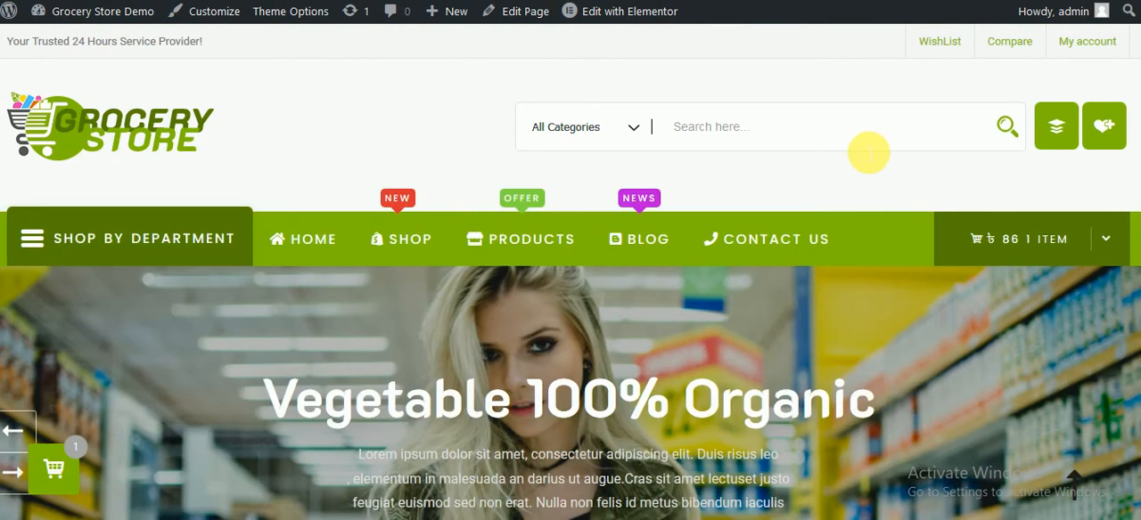
pyautogui.scroll(-2, 862, 252)
pyautogui.scroll(-10, 862, 252)
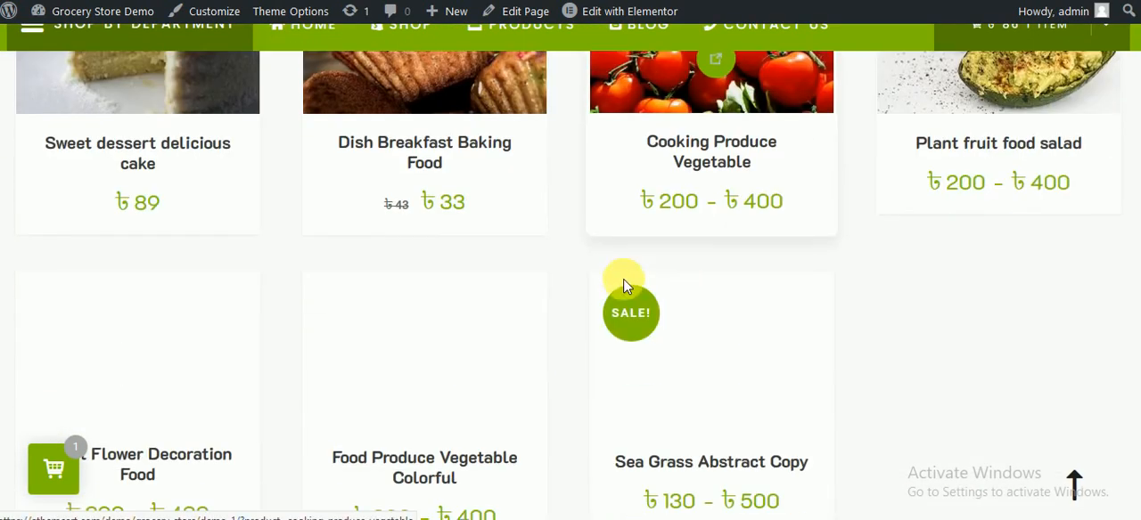
pyautogui.scroll(-4, 713, 294)
pyautogui.scroll(3, 695, 268)
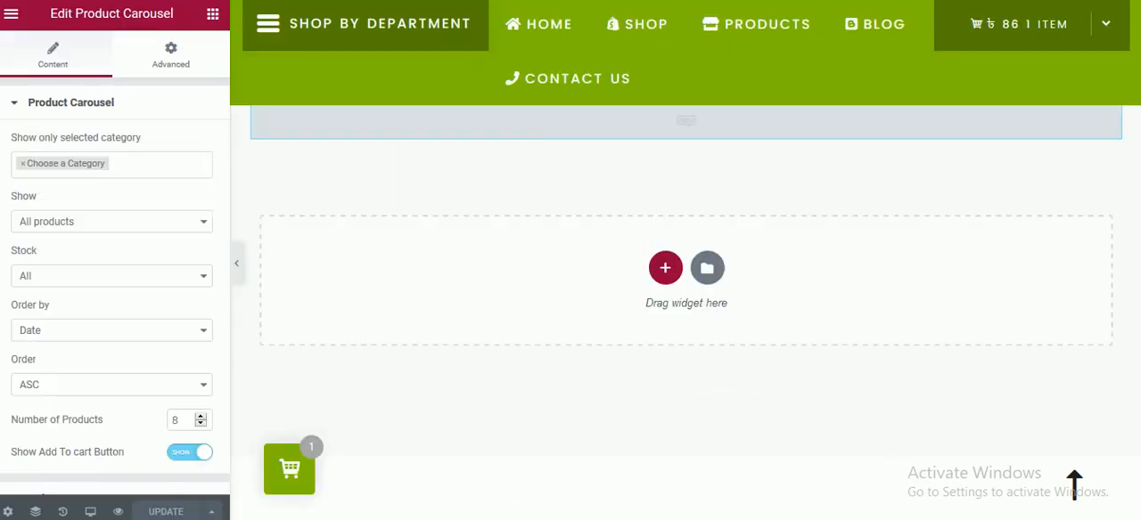
# Step: Set the Product Carousel's categories to Fruits and Bakery, update the page, and view the carousel on the live site
pyautogui.click(58, 174)
pyautogui.click(71, 211)
pyautogui.click(111, 174)
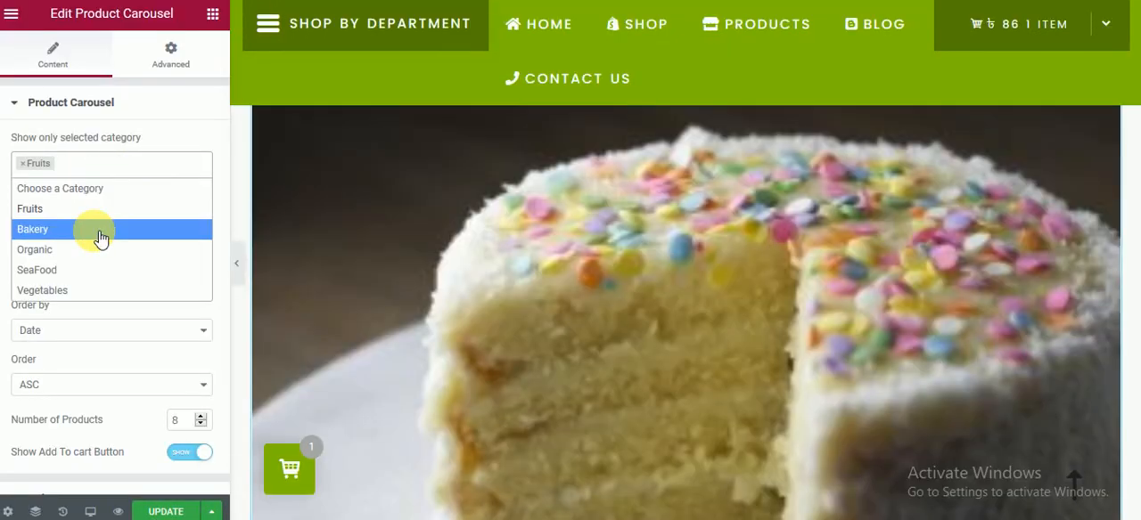
pyautogui.click(97, 230)
pyautogui.click(161, 506)
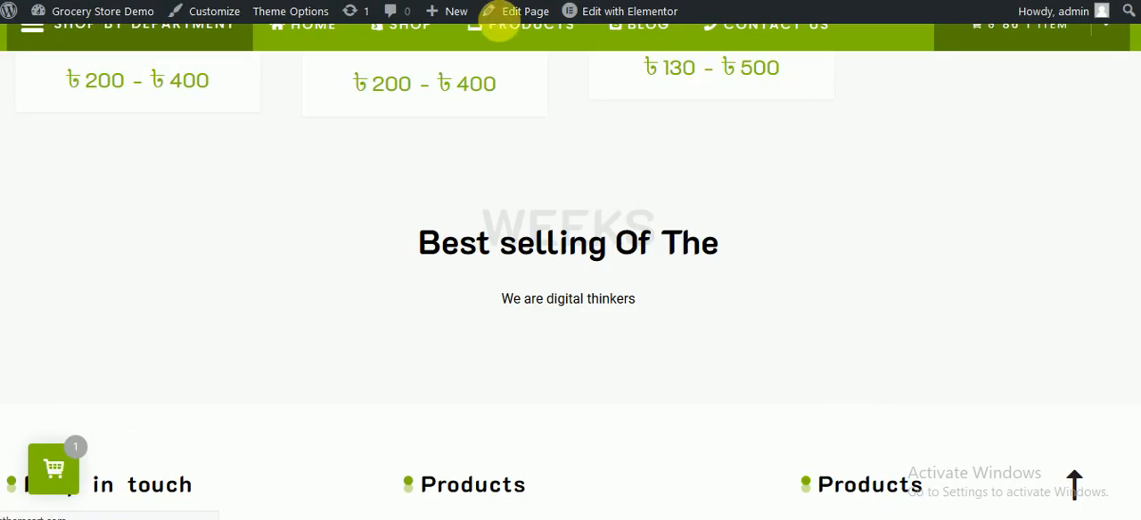
pyautogui.moveTo(499, 19)
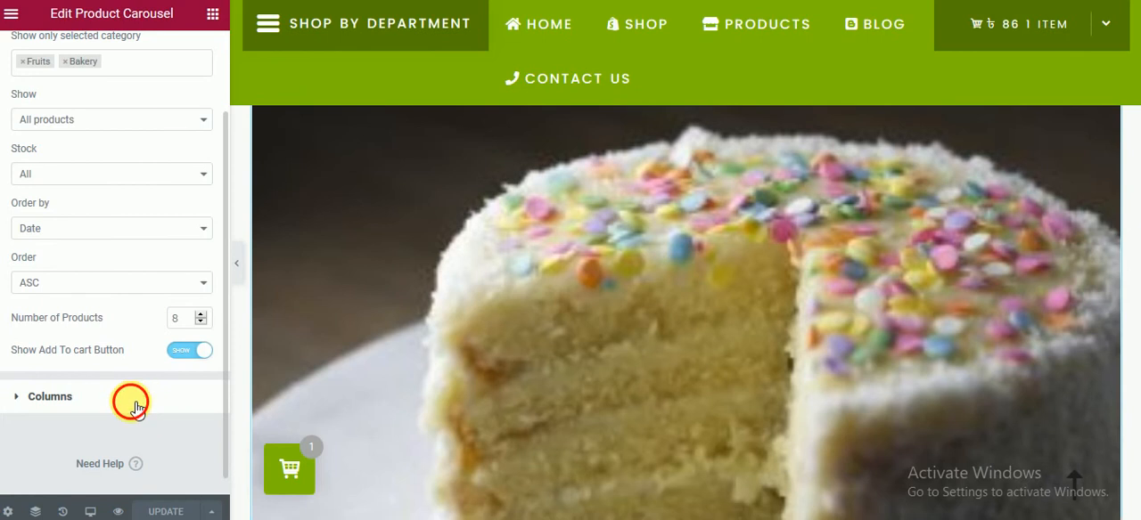
# Step: Try 3 and 4 desktop columns for the Product Carousel, settling on 5 for desktops and 3 for tablets
pyautogui.click(134, 403)
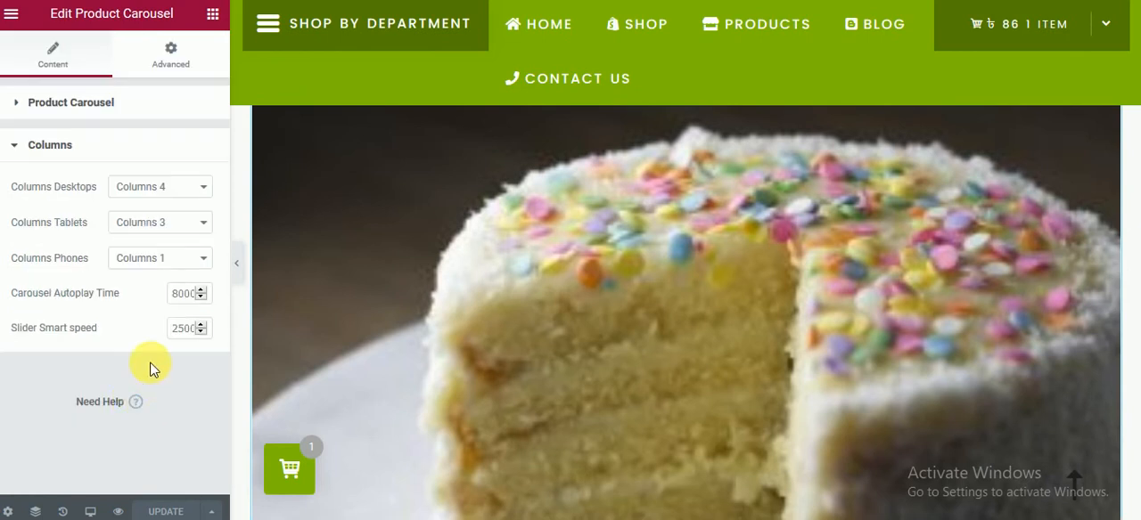
pyautogui.click(169, 187)
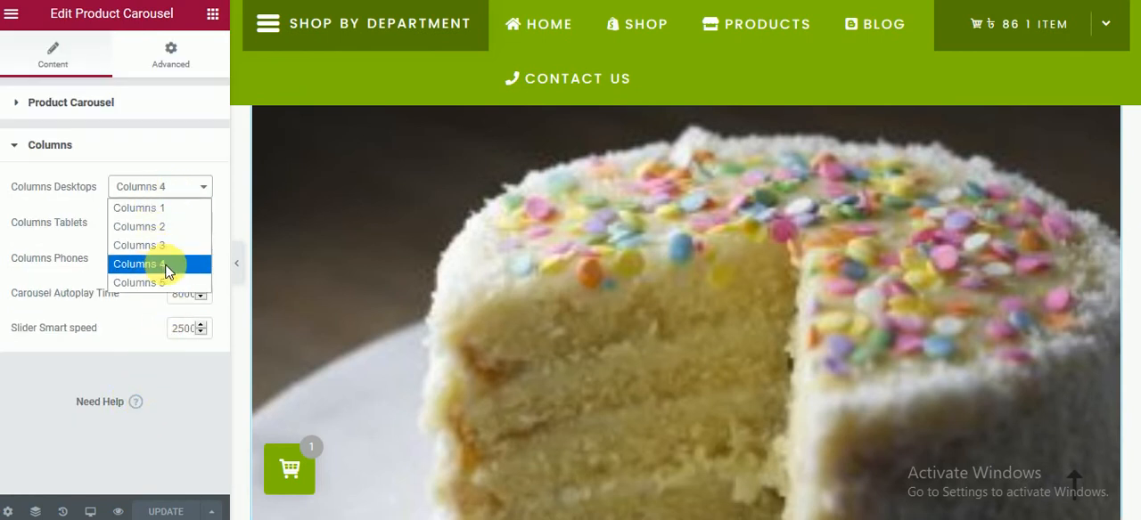
pyautogui.click(169, 246)
pyautogui.click(168, 186)
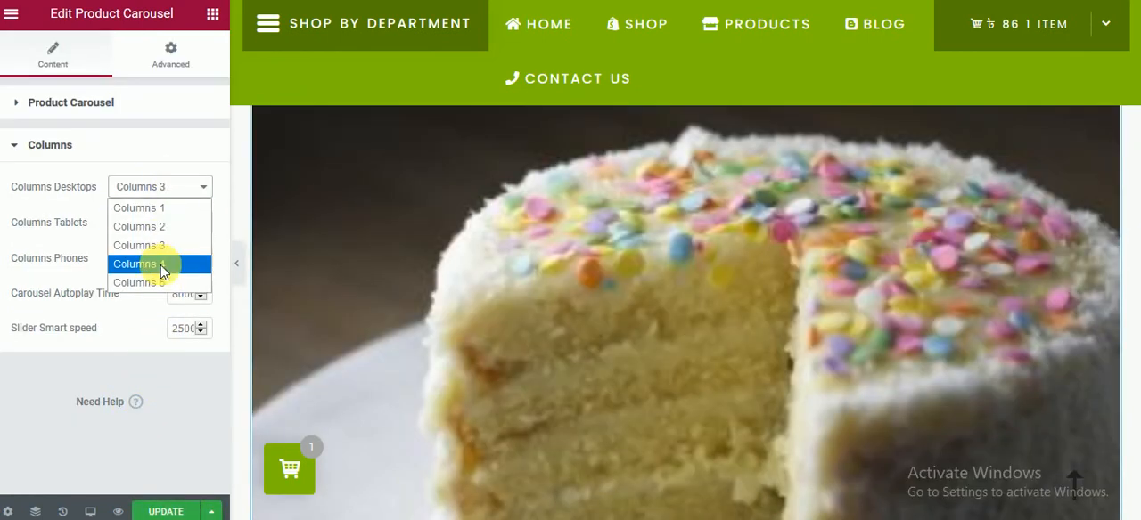
pyautogui.click(160, 263)
pyautogui.click(191, 225)
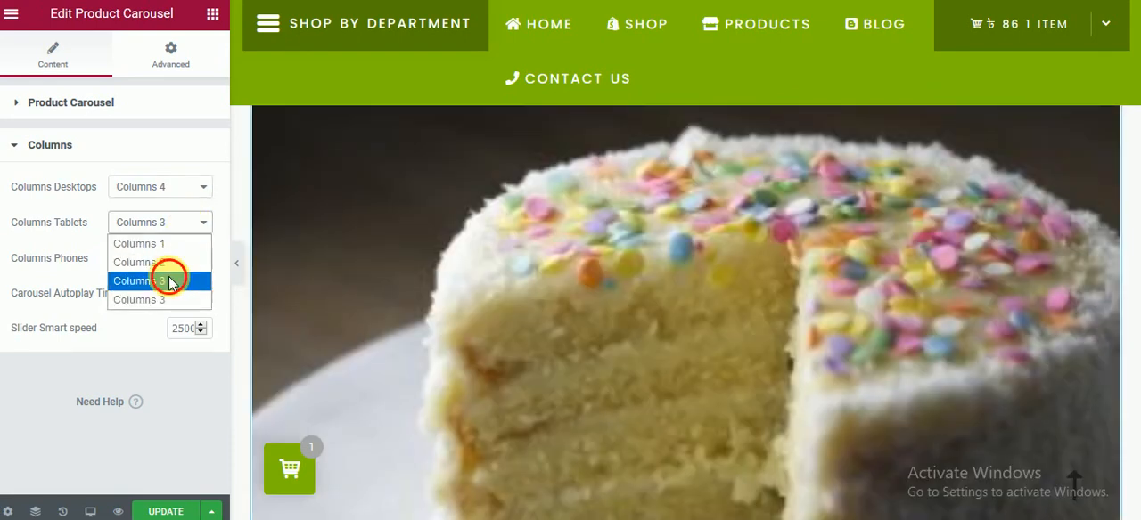
pyautogui.click(172, 282)
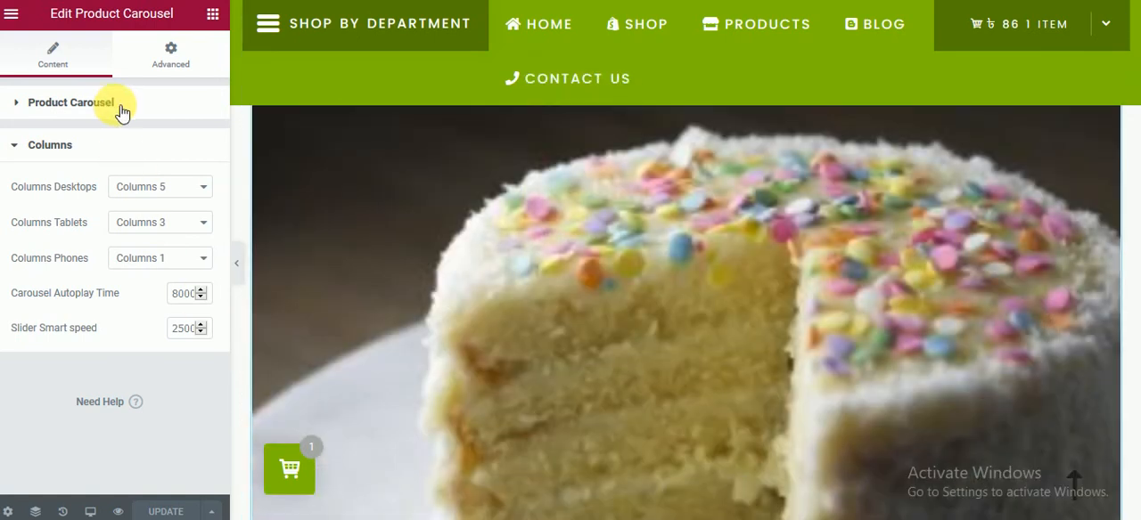
# Step: Hide the Add To cart button in the Product Carousel
pyautogui.click(122, 108)
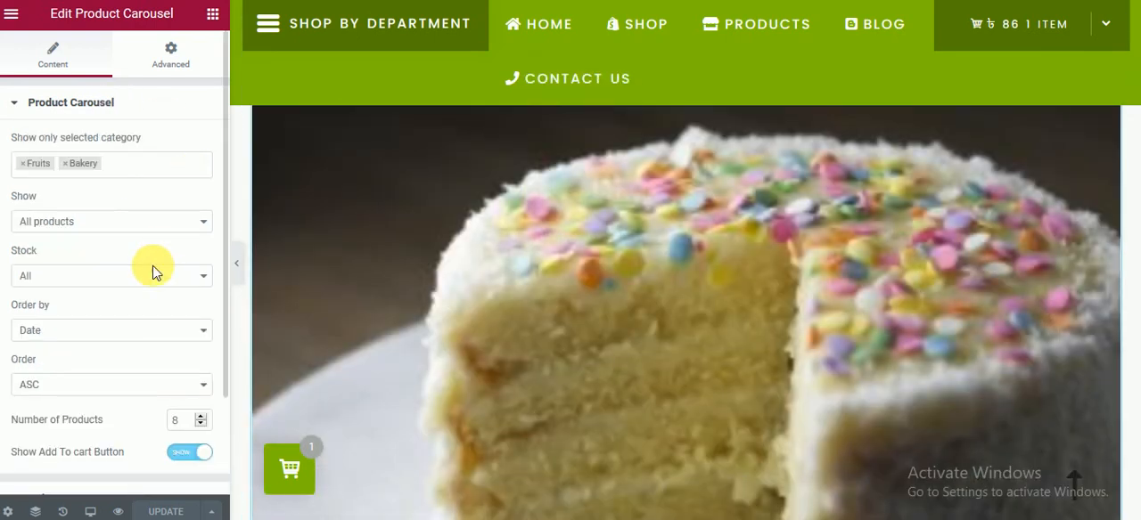
pyautogui.click(186, 456)
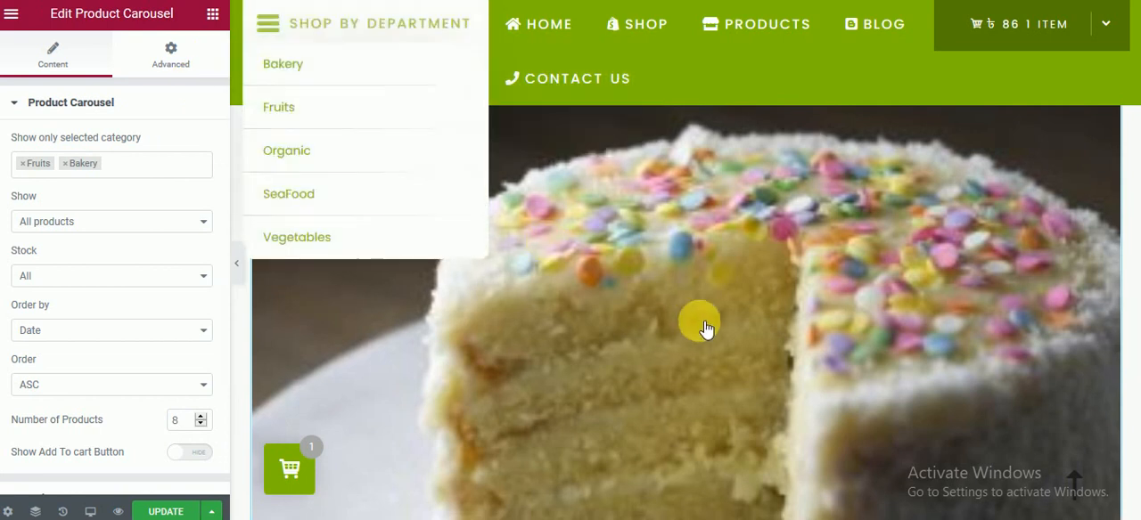
pyautogui.scroll(-10, 720, 326)
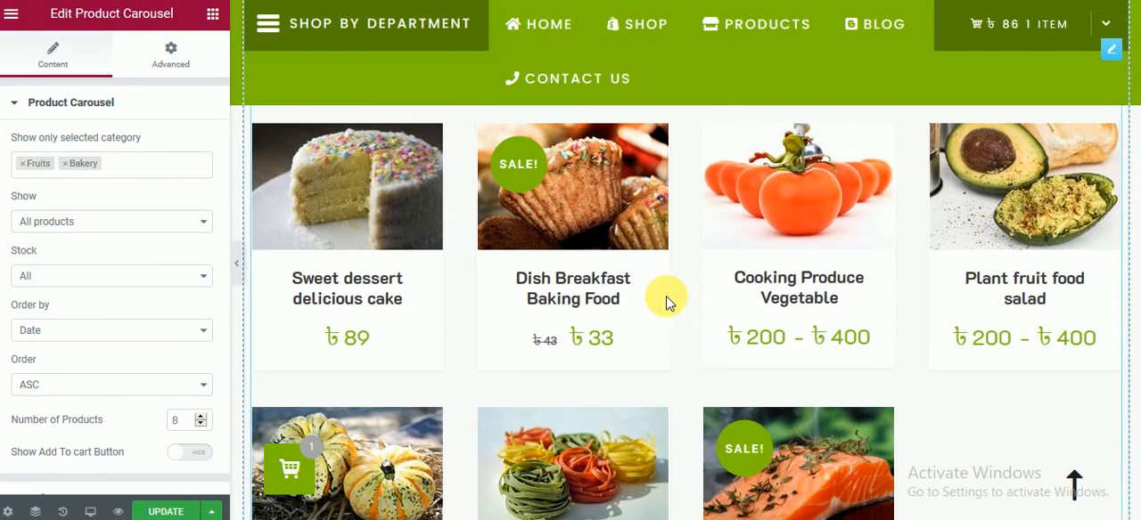
# Step: Switch the Product Tabs widget's "Hide add to cart button" option to Hide and back to Show, and update the page
pyautogui.click(270, 272)
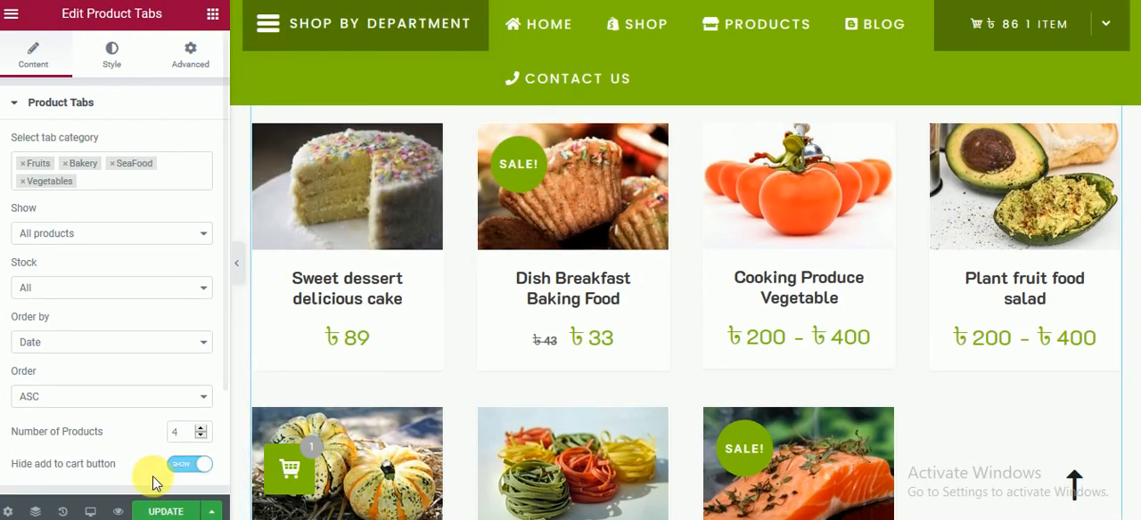
pyautogui.click(179, 471)
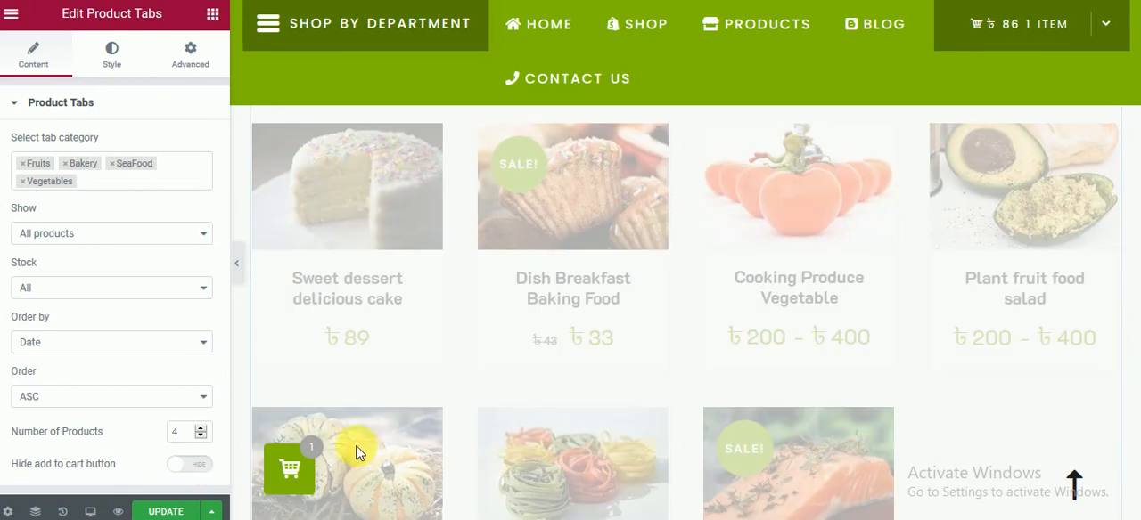
pyautogui.click(205, 464)
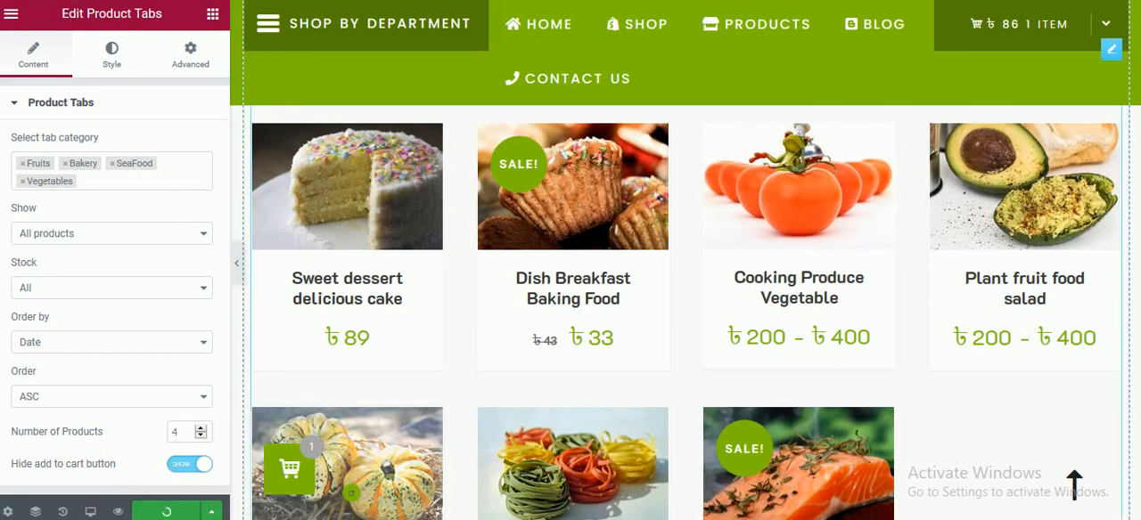
# Step: Switch to Notepad and replace its text with "Hope the video will be help a bit to create a home page"
pyautogui.hotkey('alt', 'Tab')
pyautogui.hotkey('ctrl', 'a')
pyautogui.press('BackSpace')
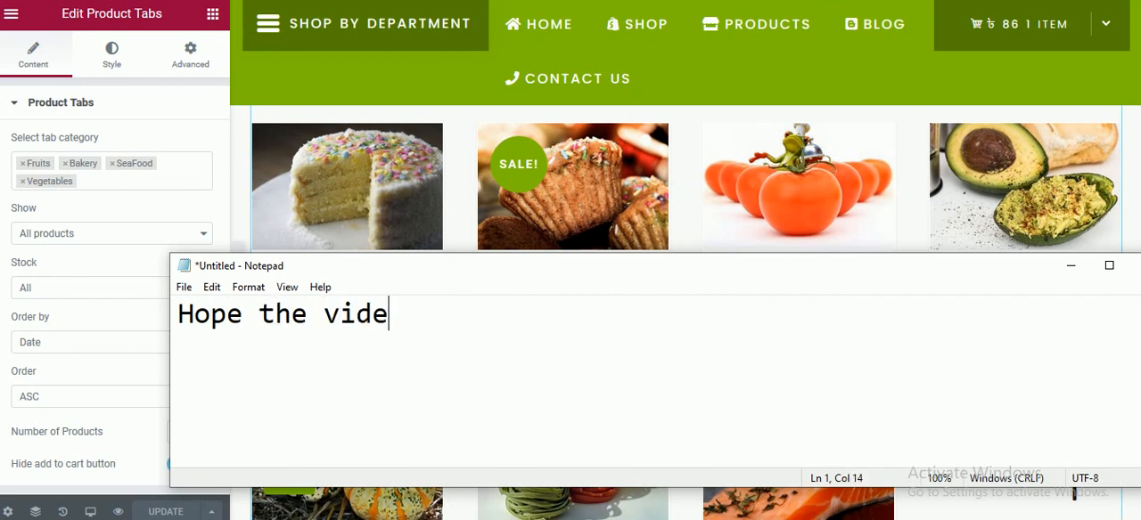
pyautogui.write('e a')
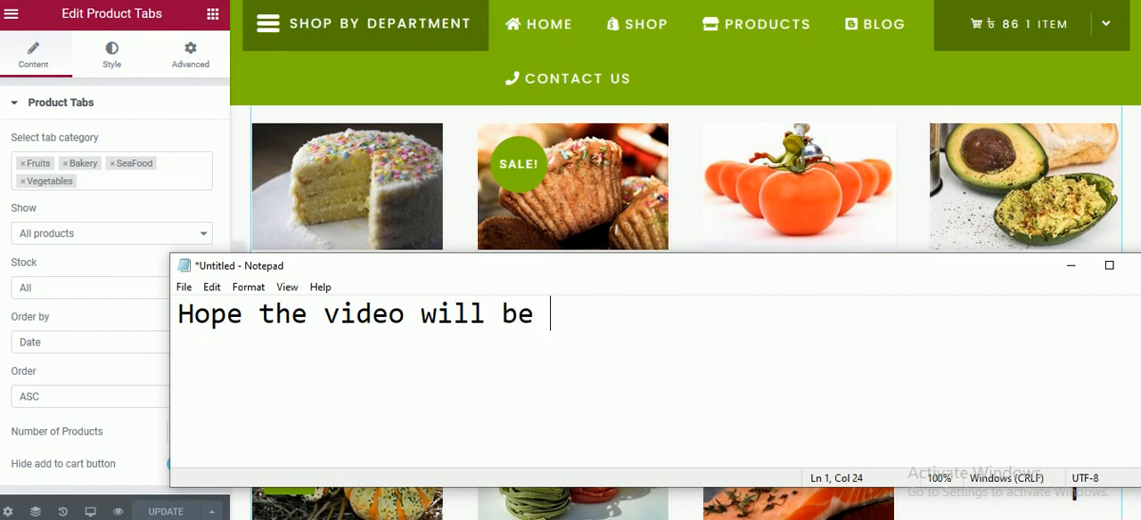
pyautogui.press('BackSpace')
pyautogui.write('hel')
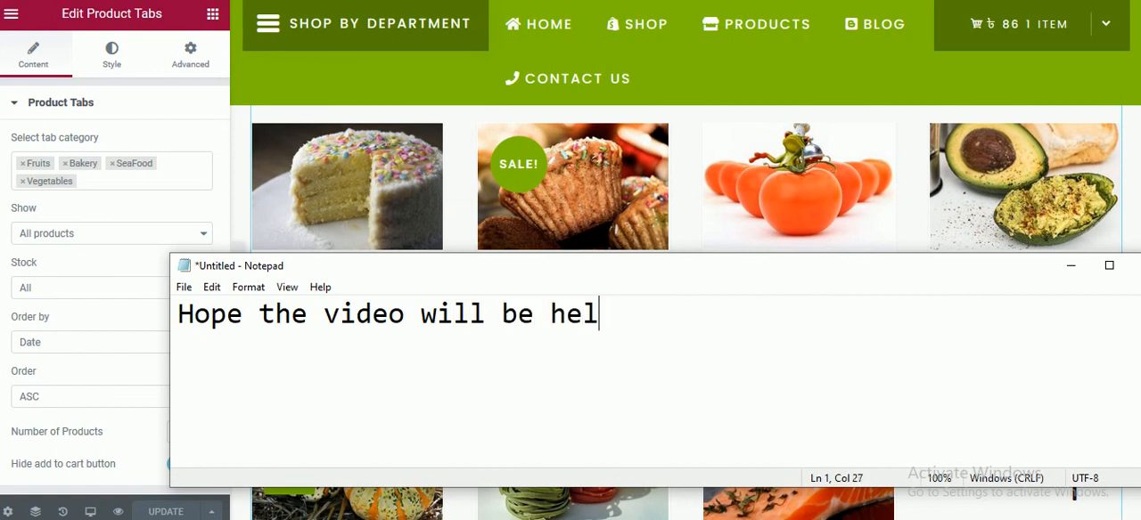
pyautogui.write('p a bit to create a')
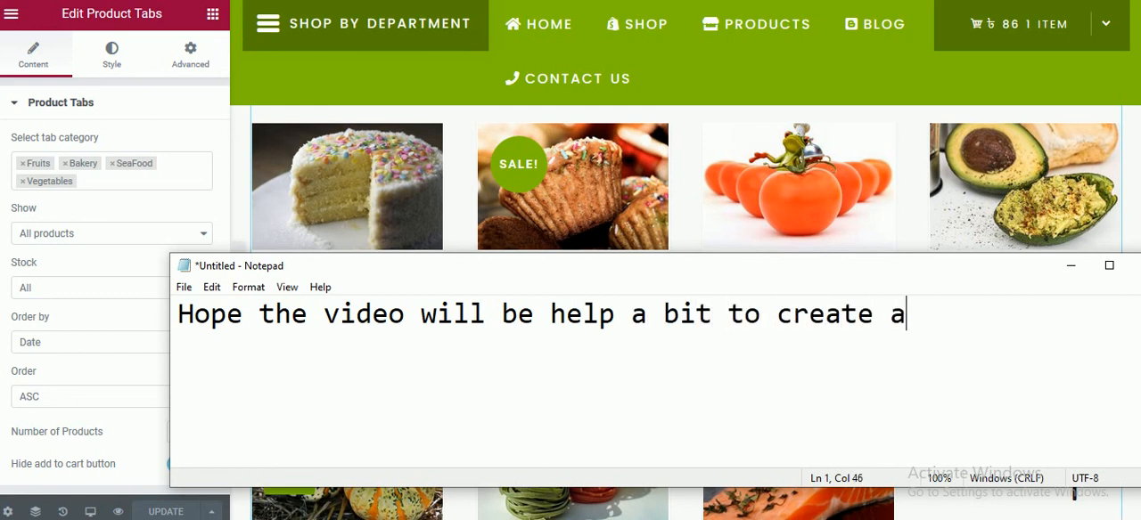
pyautogui.write(' home page')
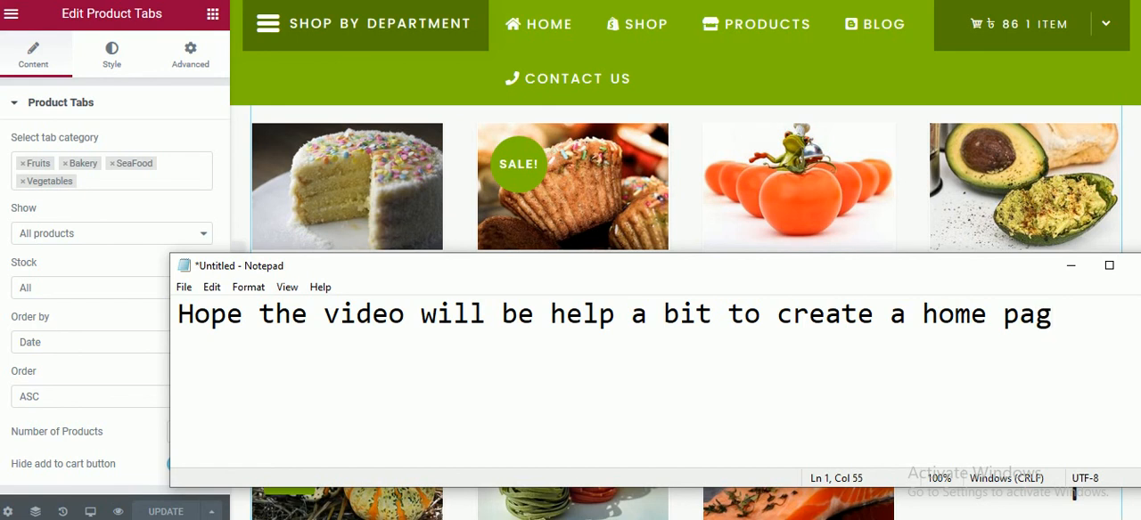
pyautogui.moveTo(679, 16)
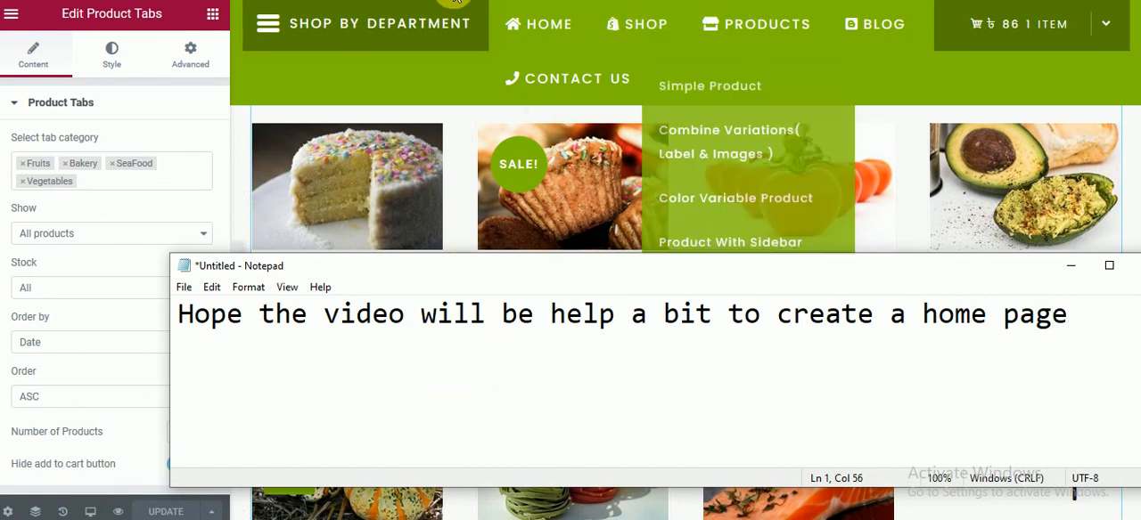